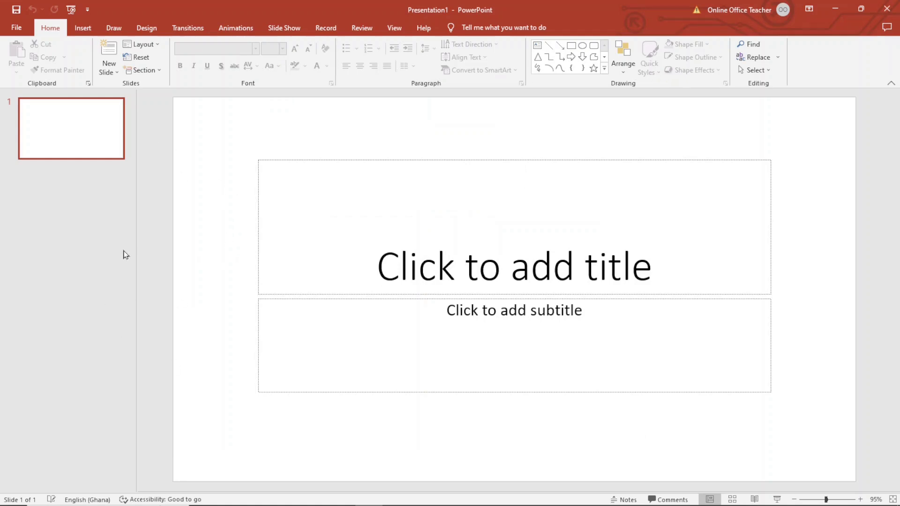
- Switch the first slide to the Blank layout so it has no title or subtitle placeholders
{"action": "left_click", "coordinate": [147, 48]}
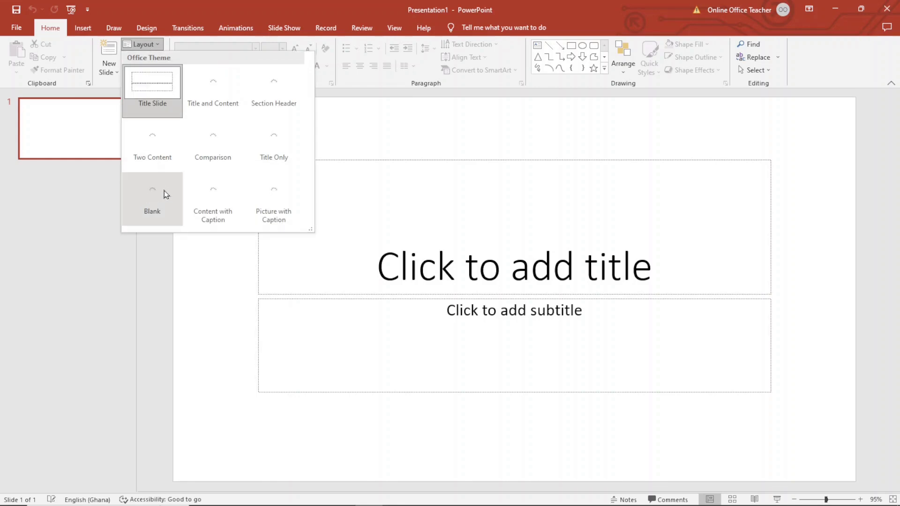
{"action": "left_click", "coordinate": [151, 194]}
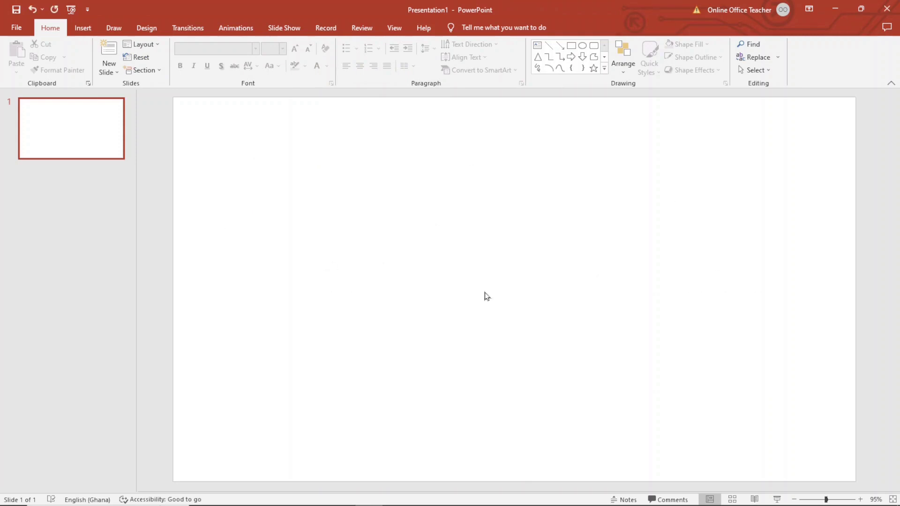
- Set a custom slide size of 7 in wide by 5 in high, maximizing content to fit
{"action": "left_click", "coordinate": [152, 31]}
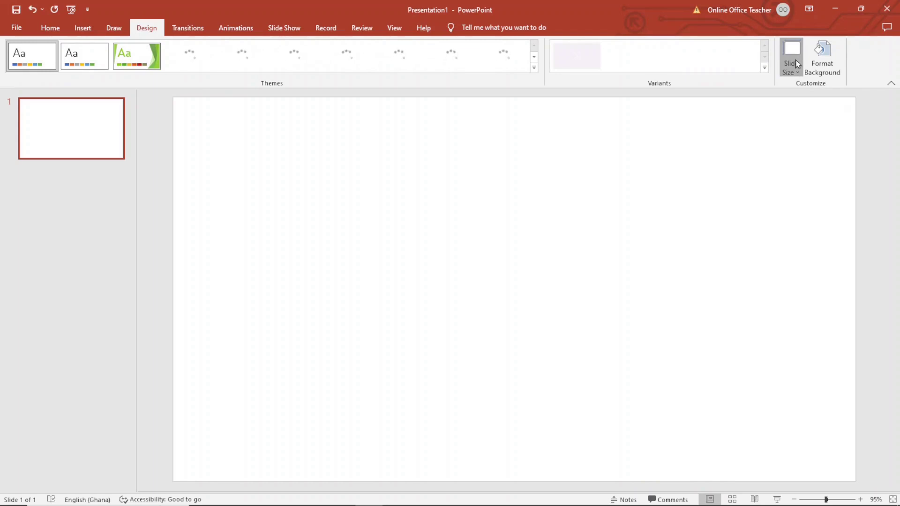
{"action": "left_click", "coordinate": [796, 64]}
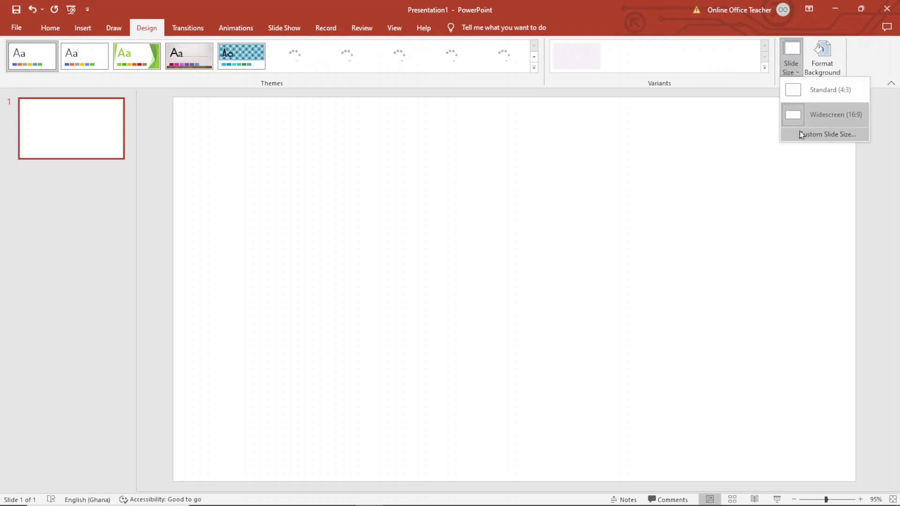
{"action": "left_click", "coordinate": [827, 136]}
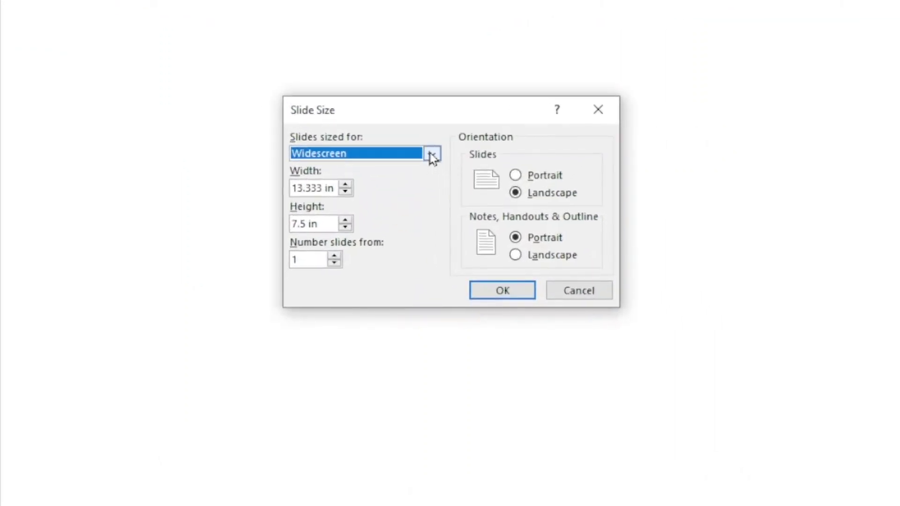
{"action": "left_click", "coordinate": [430, 154]}
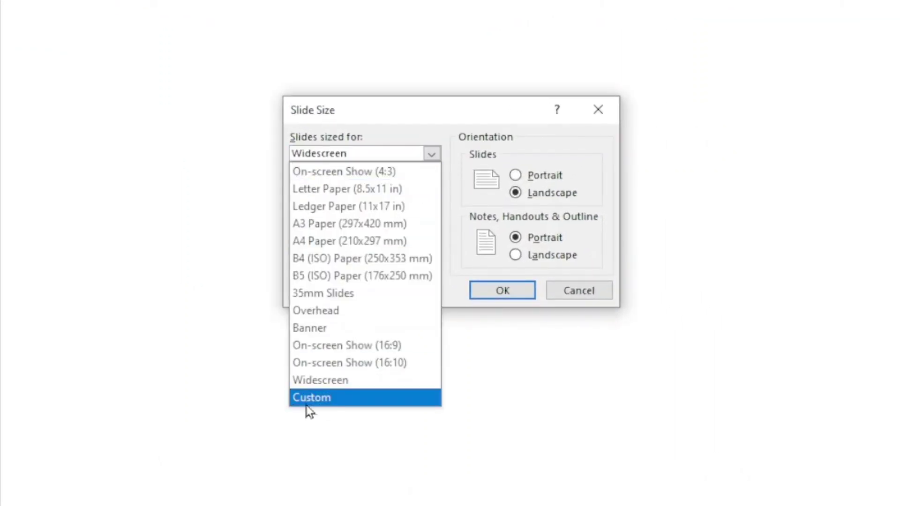
{"action": "left_click", "coordinate": [346, 398]}
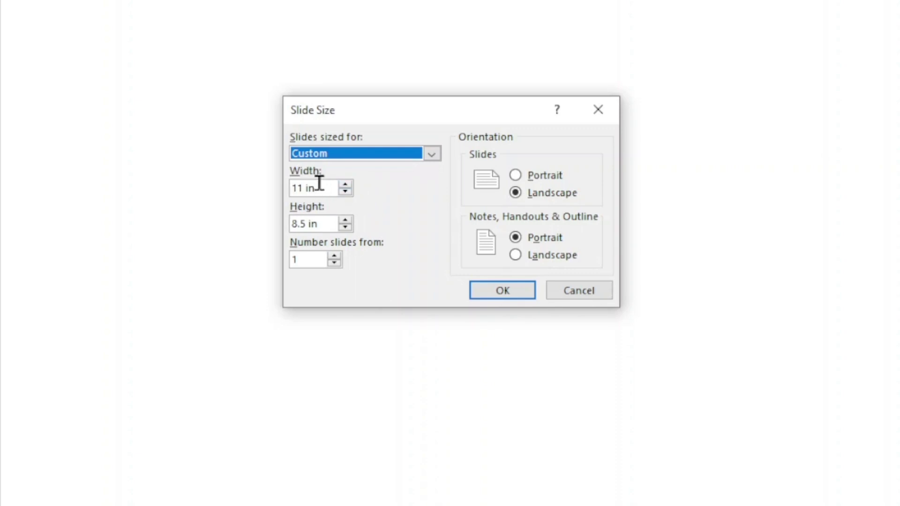
{"action": "key", "text": "Tab"}
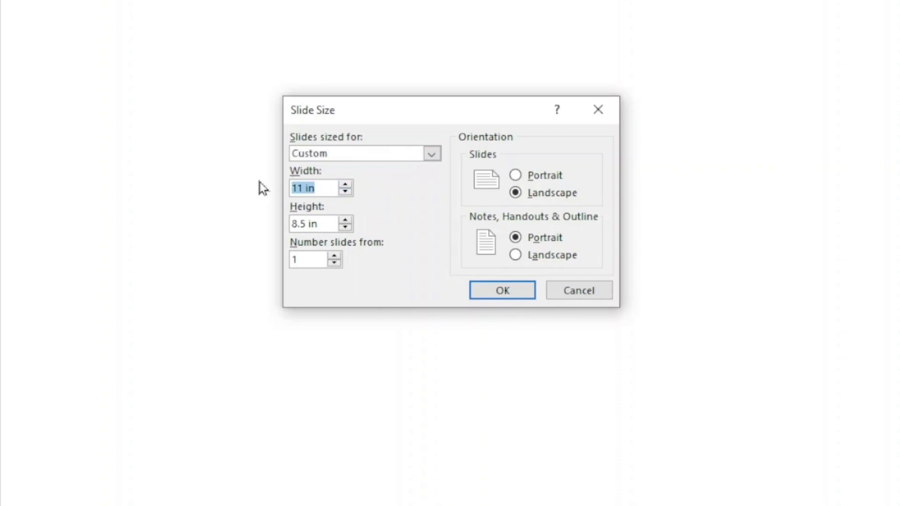
{"action": "type", "text": "7"}
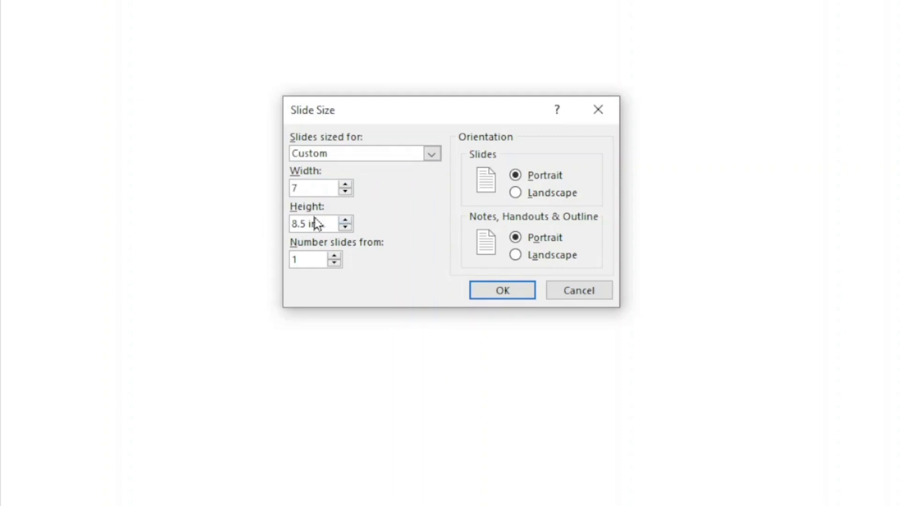
{"action": "left_click_drag", "start_coordinate": [328, 223], "coordinate": [259, 222]}
{"action": "type", "text": "5"}
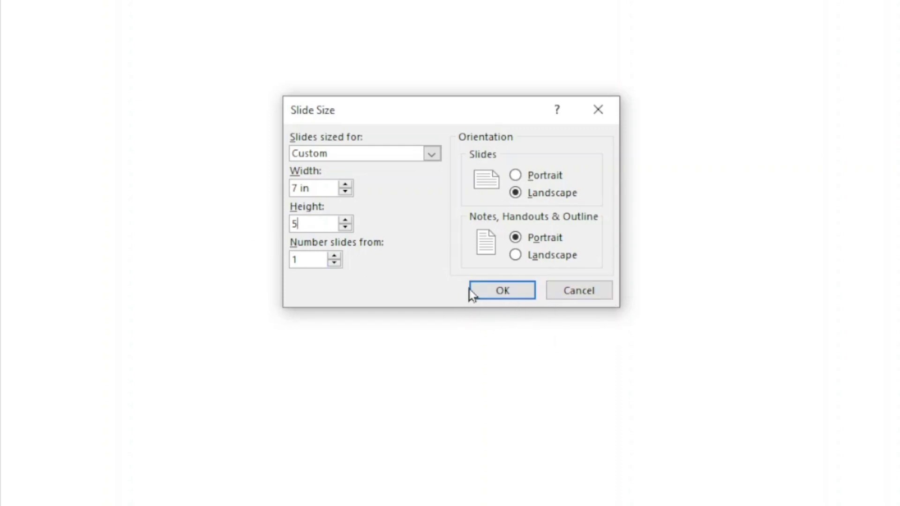
{"action": "left_click", "coordinate": [493, 297]}
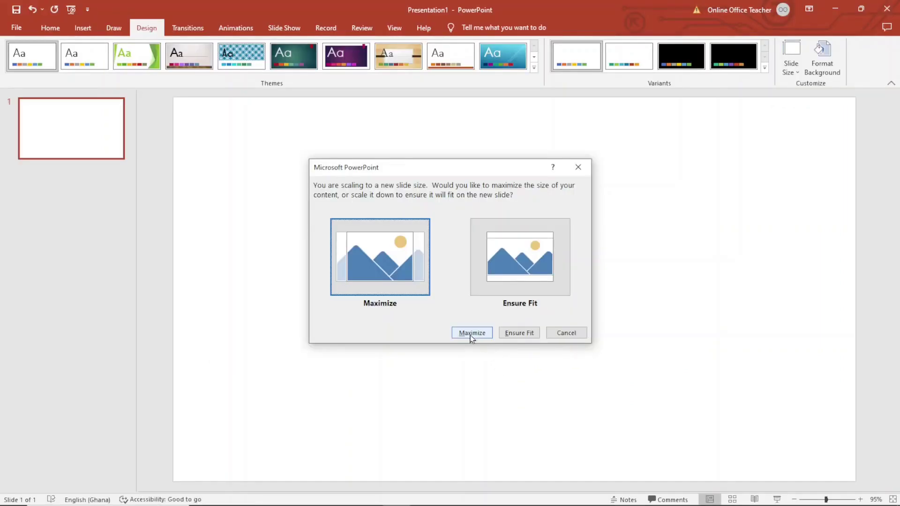
{"action": "left_click", "coordinate": [471, 333]}
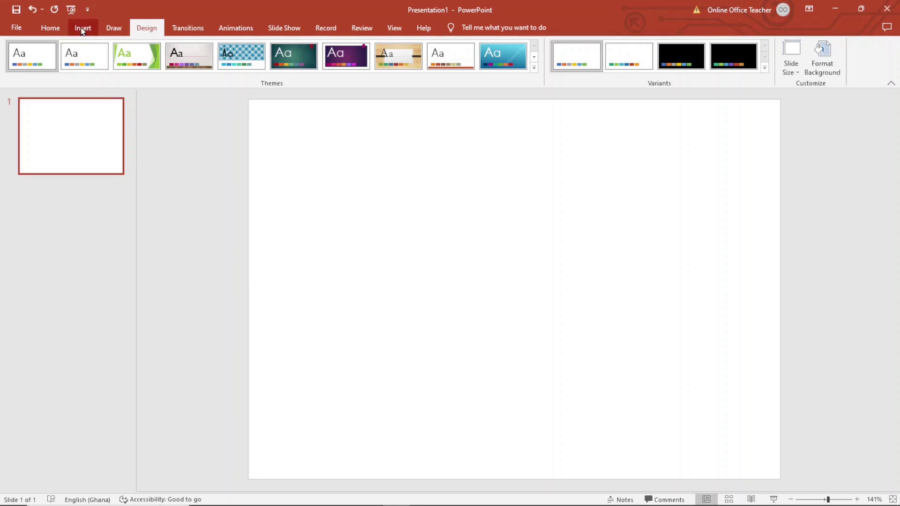
- Draw a rectangle stretching from the slide's top-left to bottom-right corner, covering the whole 7 × 5 in slide
{"action": "left_click", "coordinate": [82, 30]}
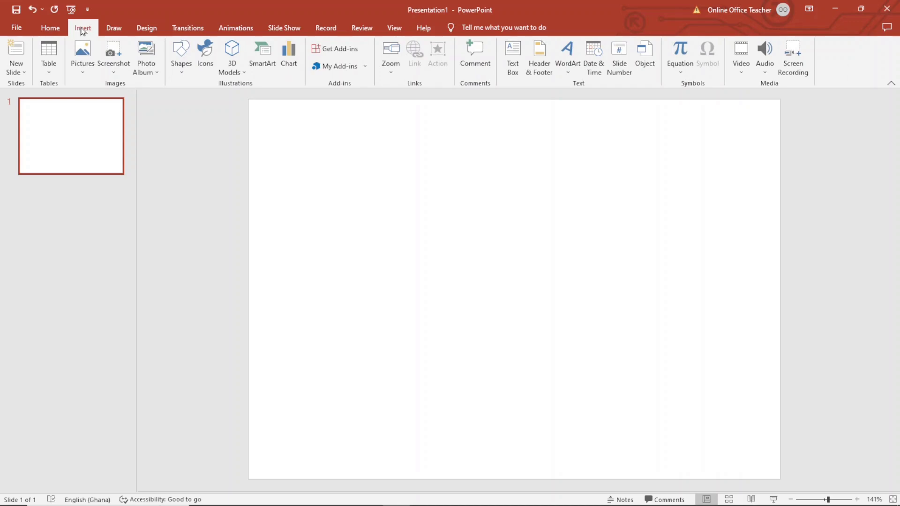
{"action": "left_click", "coordinate": [179, 72]}
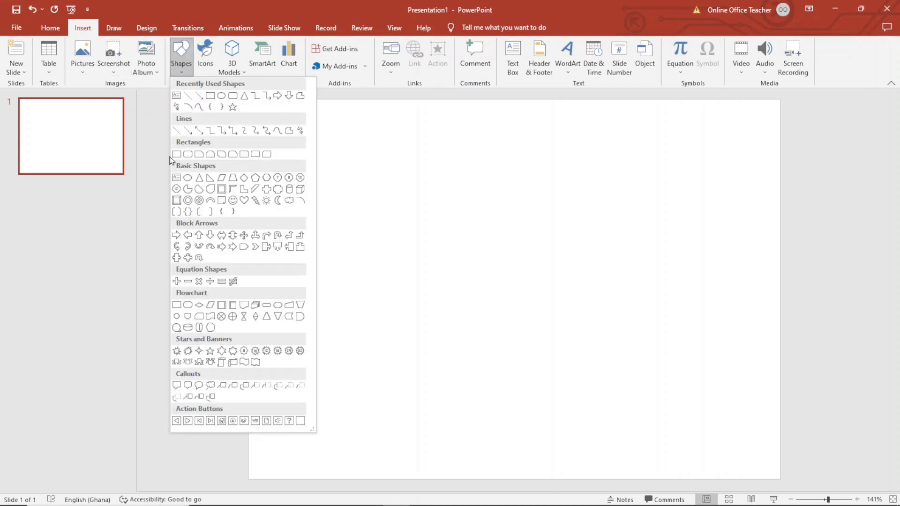
{"action": "left_click", "coordinate": [176, 155]}
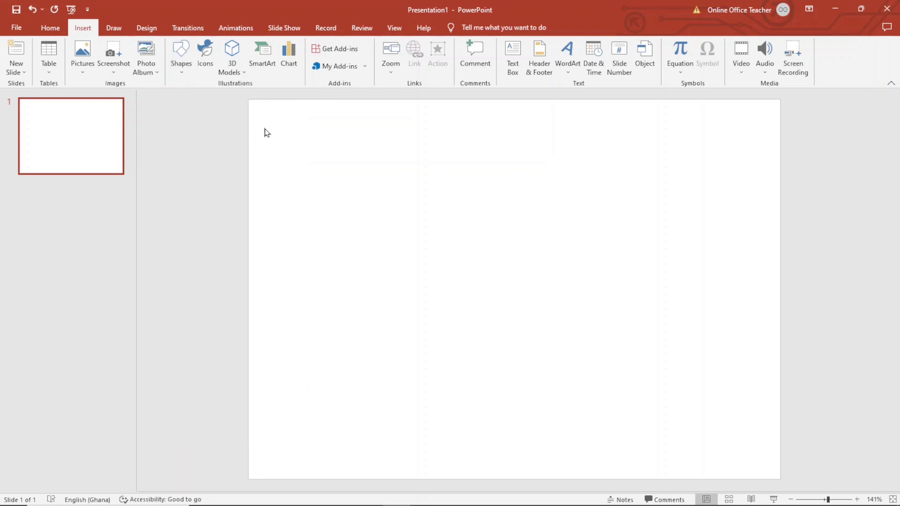
{"action": "left_click_drag", "start_coordinate": [249, 100], "coordinate": [766, 475]}
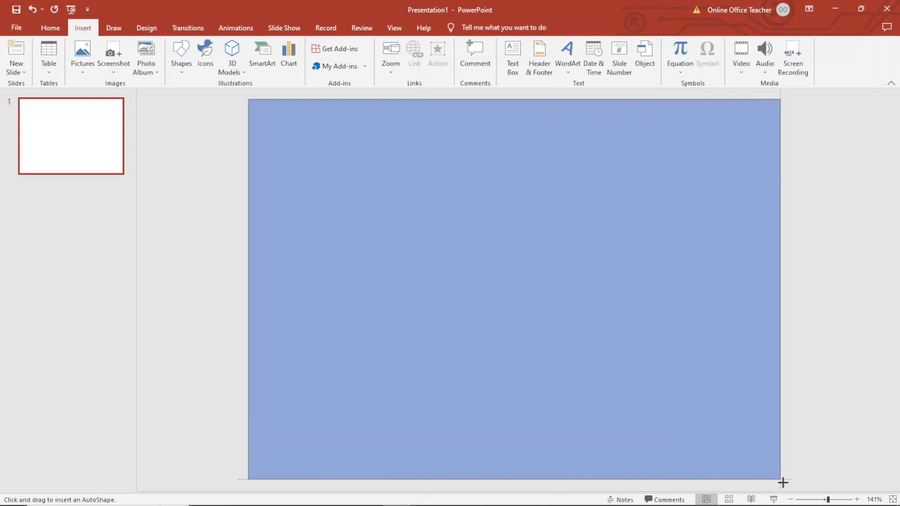
{"action": "left_click_drag", "start_coordinate": [766, 475], "coordinate": [780, 479]}
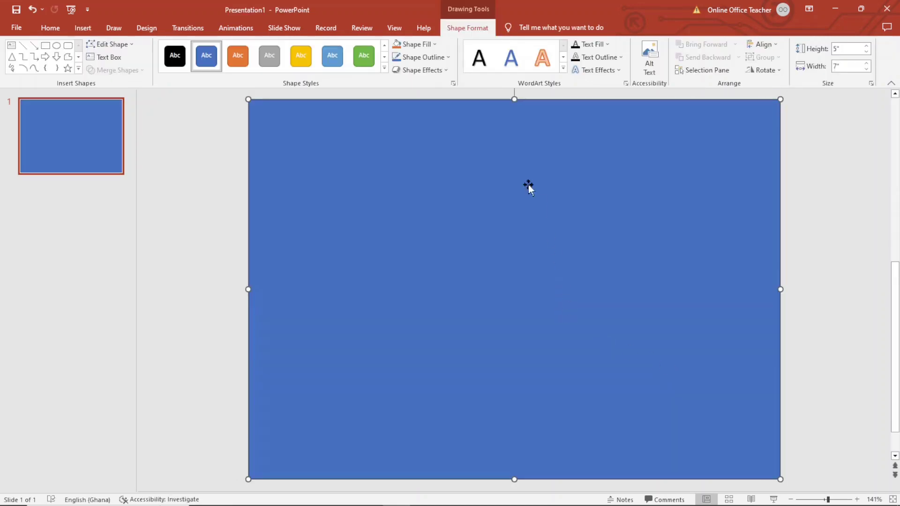
{"action": "left_click", "coordinate": [427, 44]}
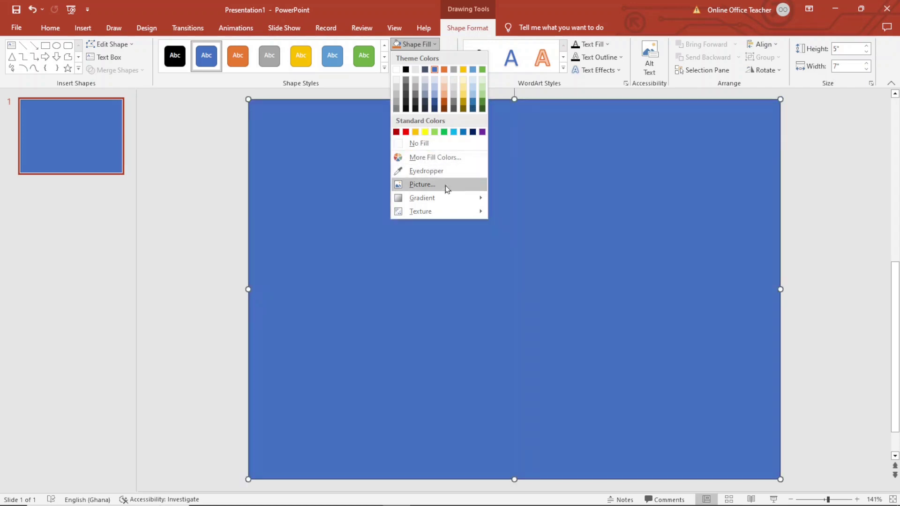
- Fill the full-slide rectangle with the custom pink hex FFC0CB (RGB 255, 192, 203)
{"action": "left_click", "coordinate": [441, 158]}
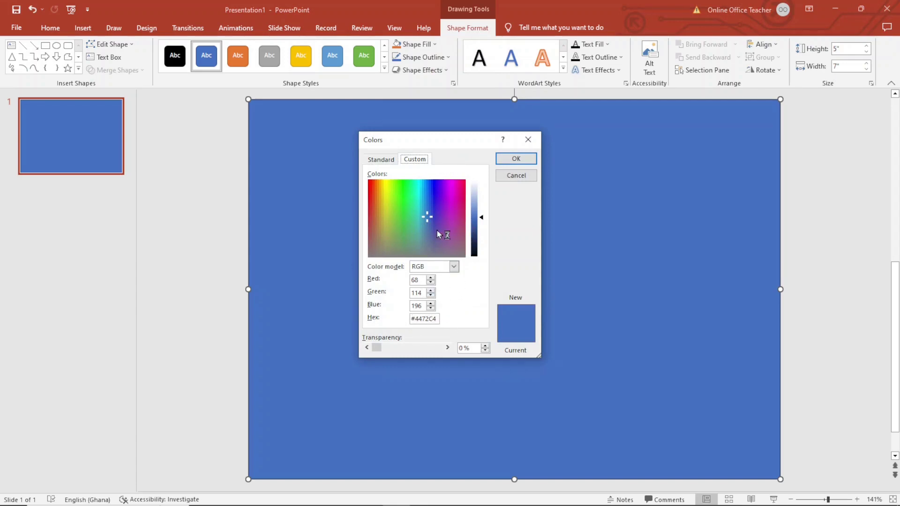
{"action": "left_click", "coordinate": [382, 192]}
{"action": "left_click", "coordinate": [416, 192]}
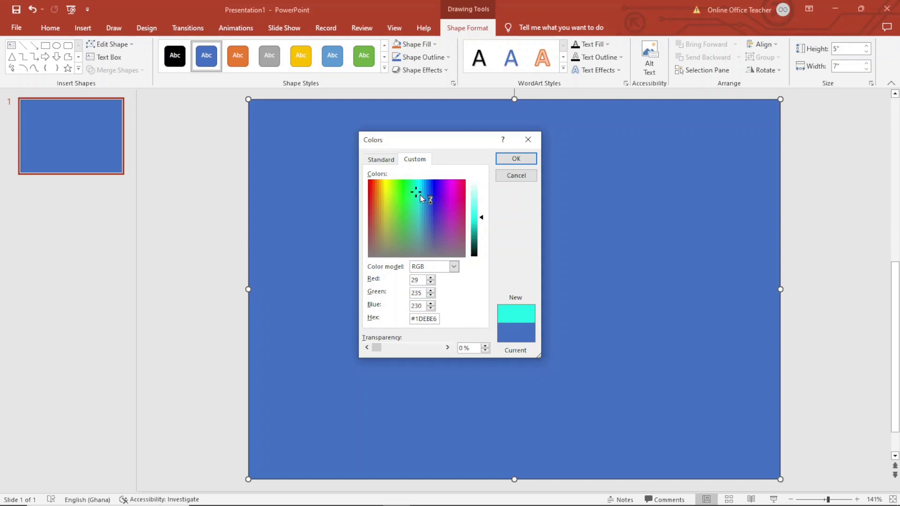
{"action": "left_click", "coordinate": [441, 231]}
{"action": "left_click", "coordinate": [397, 233]}
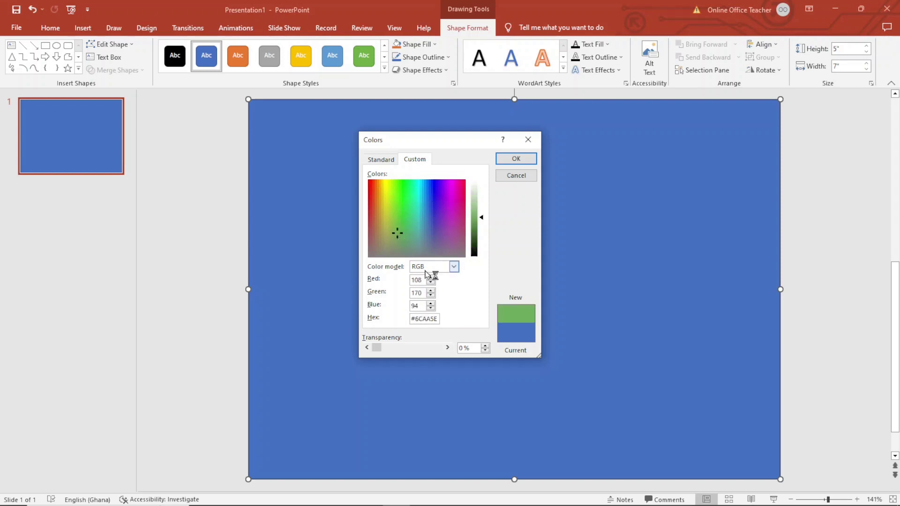
{"action": "left_click", "coordinate": [426, 202]}
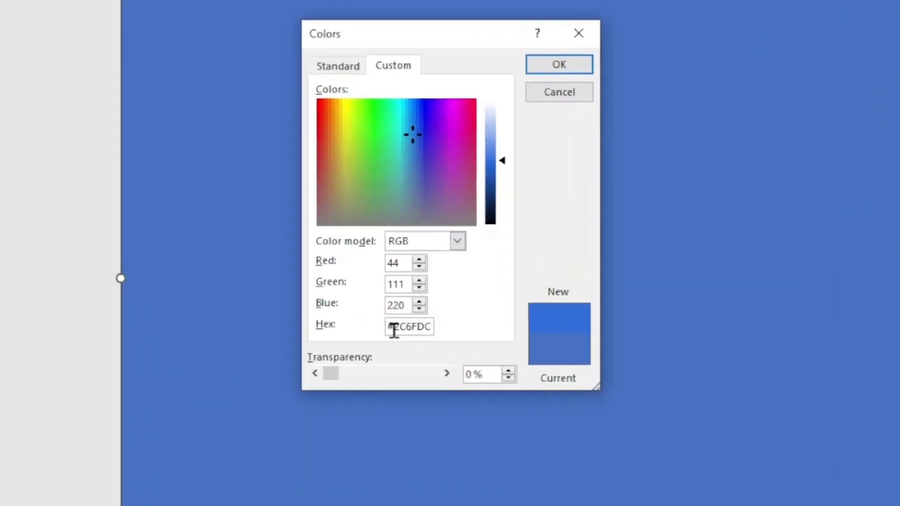
{"action": "left_click_drag", "start_coordinate": [396, 326], "coordinate": [445, 328]}
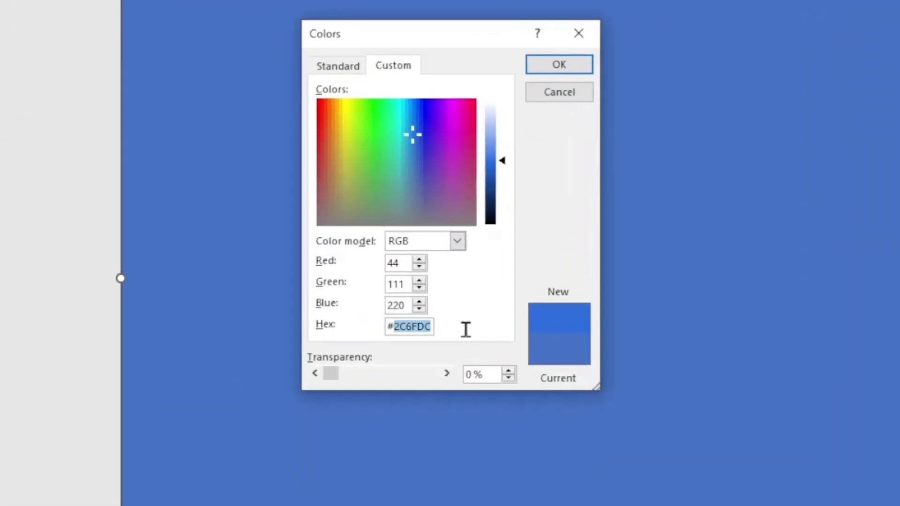
{"action": "key", "text": "BackSpace"}
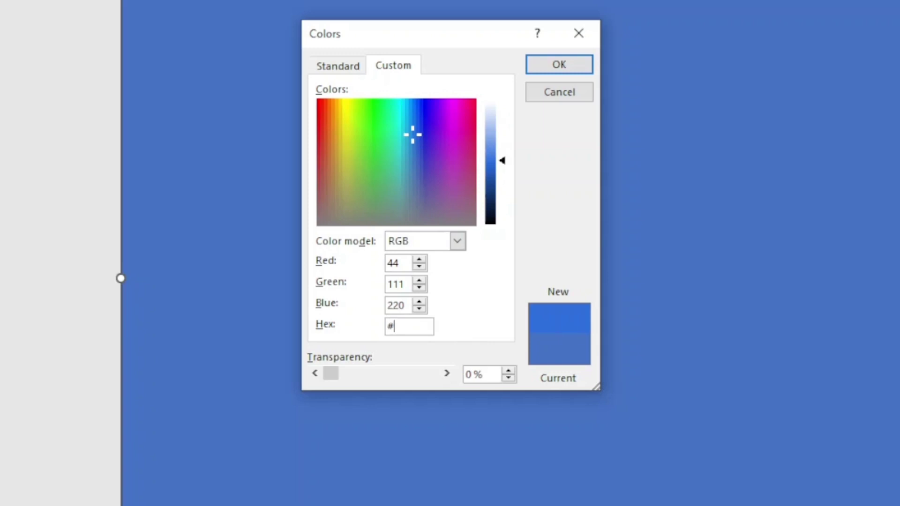
{"action": "type", "text": "FC0CB"}
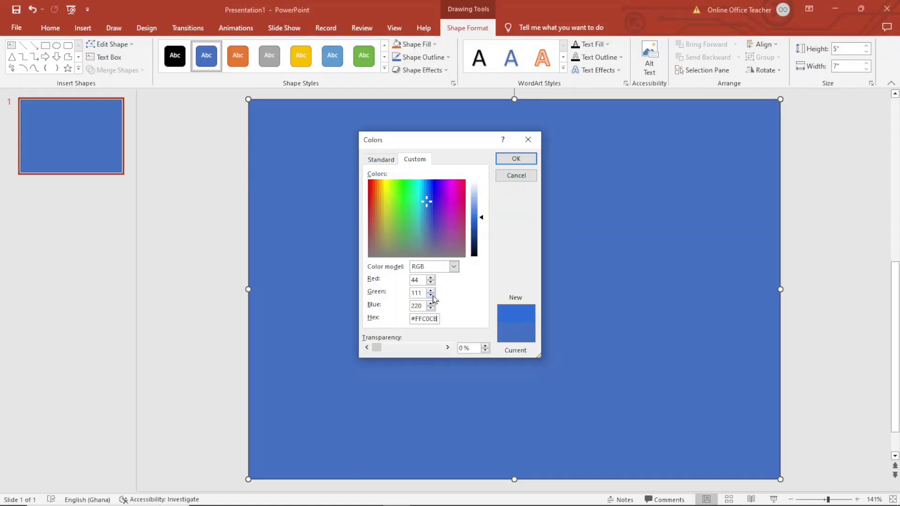
{"action": "left_click", "coordinate": [420, 293]}
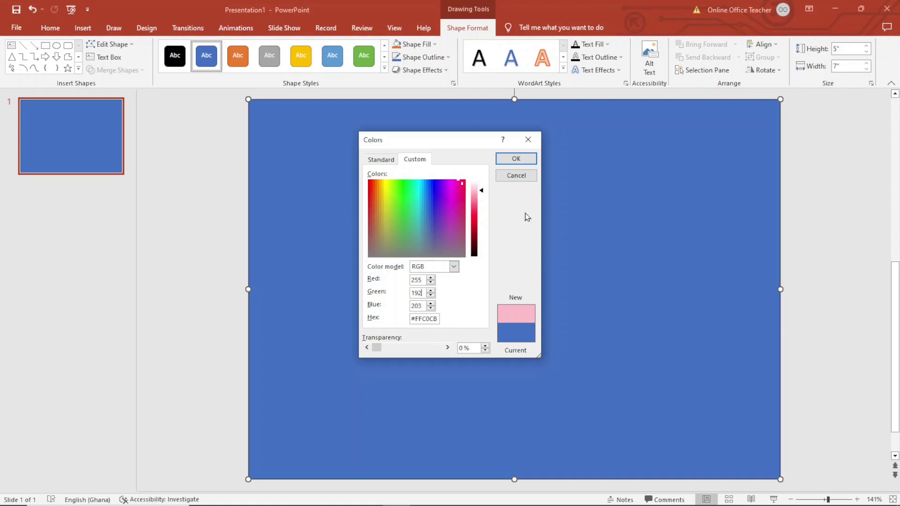
{"action": "left_click", "coordinate": [516, 159]}
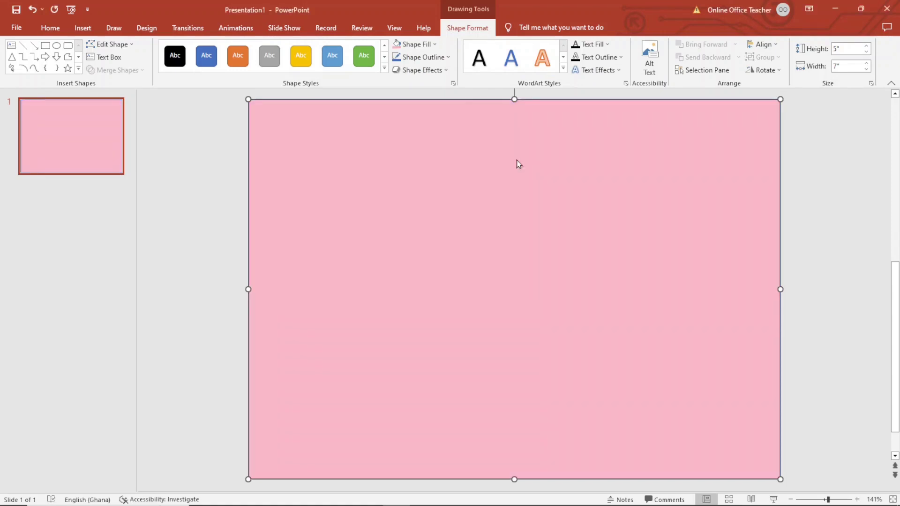
{"action": "left_click", "coordinate": [429, 59]}
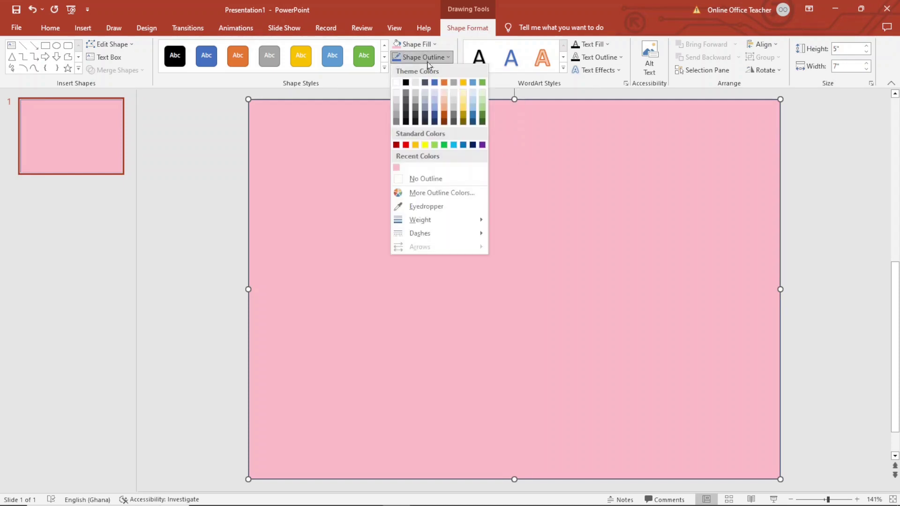
- Give the rectangle no outline and switch its fill to a gradient in the Format Shape pane
{"action": "left_click", "coordinate": [420, 180]}
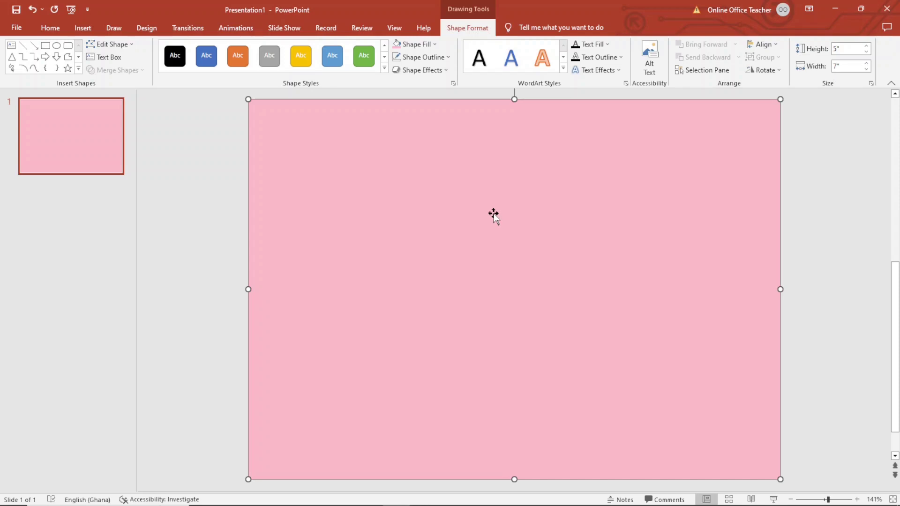
{"action": "left_click", "coordinate": [434, 44]}
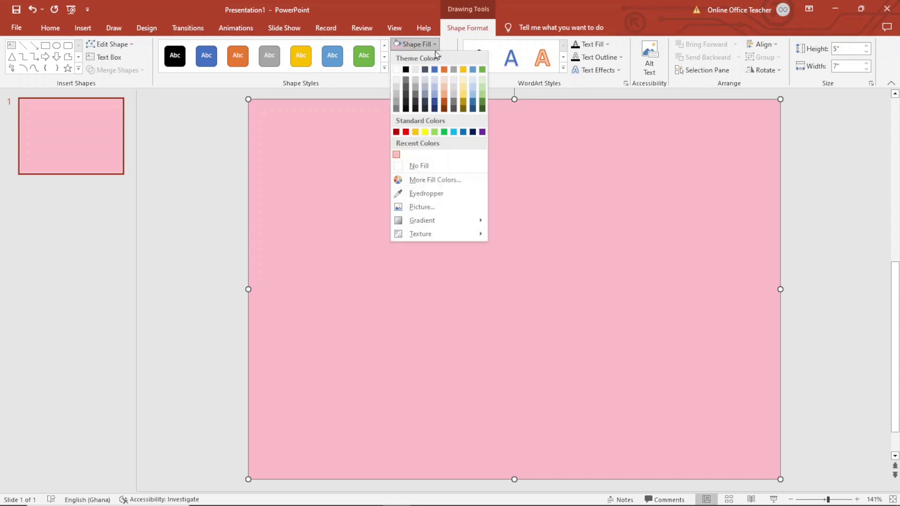
{"action": "mouse_move", "coordinate": [435, 220]}
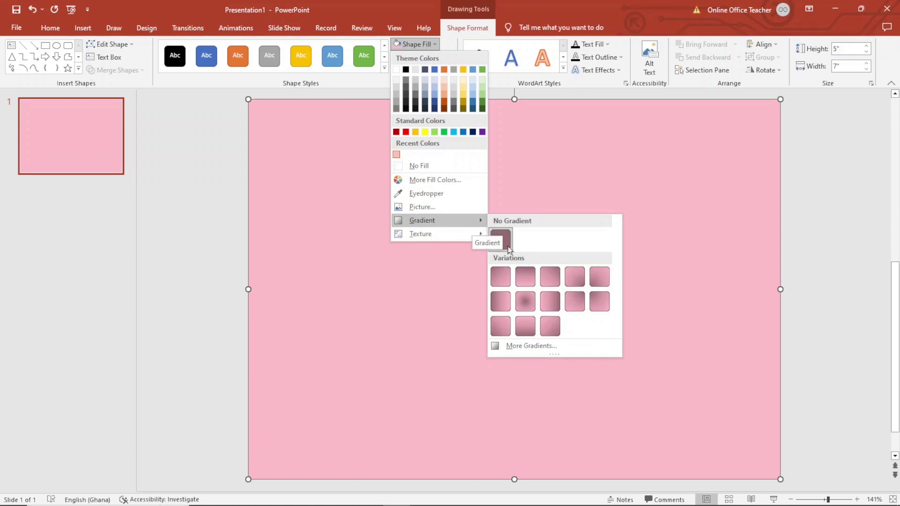
{"action": "left_click", "coordinate": [530, 347]}
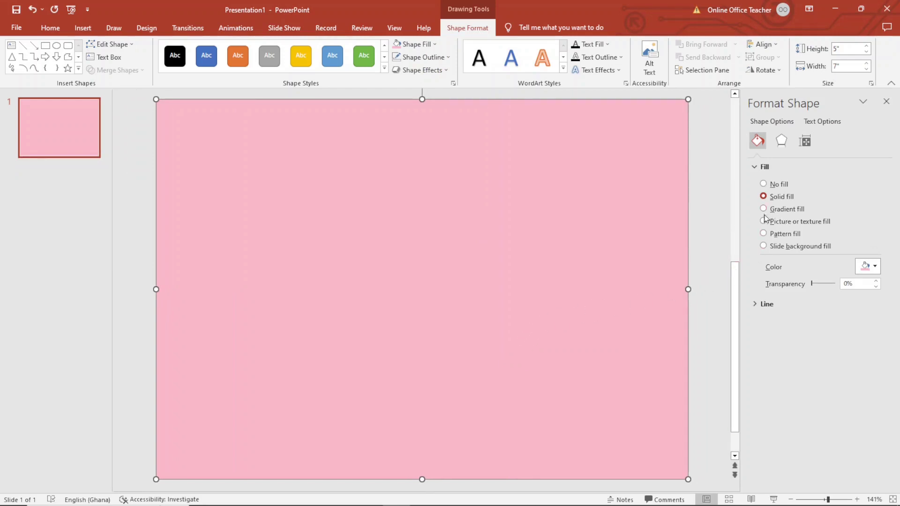
{"action": "left_click", "coordinate": [791, 214]}
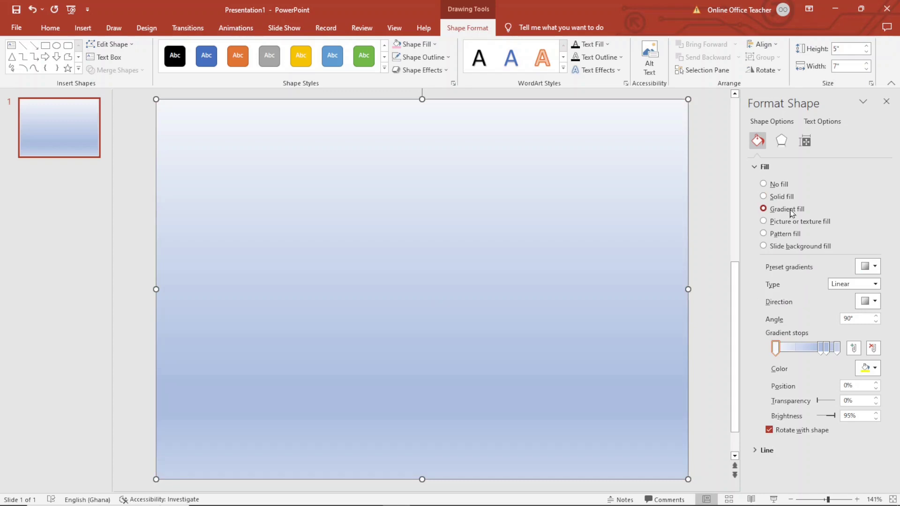
- Delete the extra gradient stops, leaving only two
{"action": "left_click", "coordinate": [826, 347]}
{"action": "left_click", "coordinate": [871, 350]}
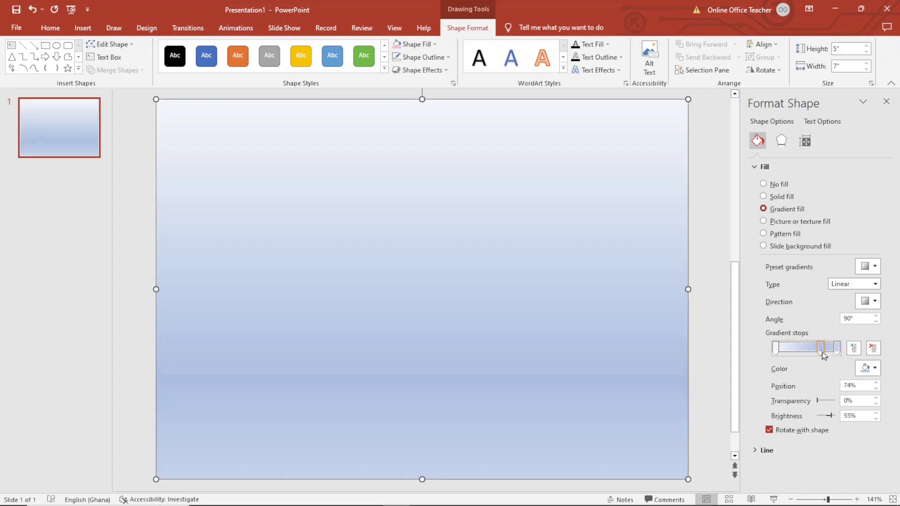
{"action": "left_click", "coordinate": [876, 353]}
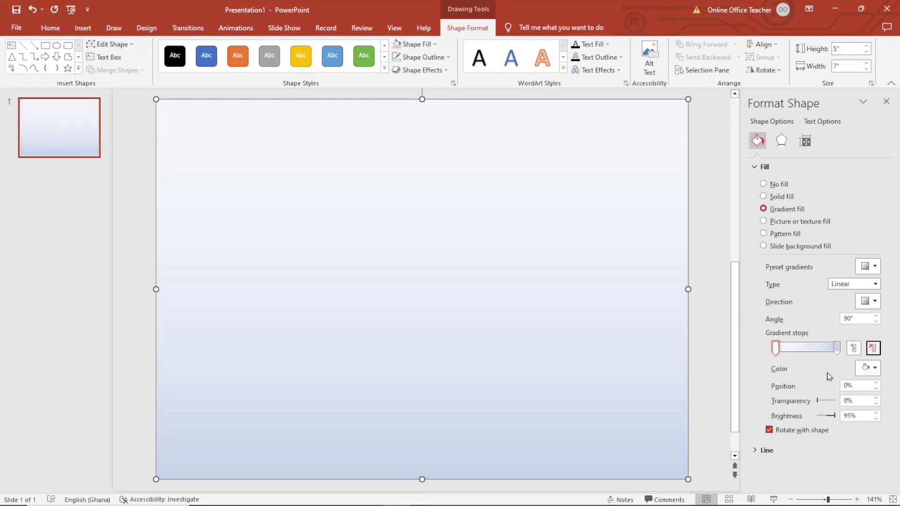
- Set both remaining gradient stops to the recent light pink
{"action": "left_click", "coordinate": [775, 349]}
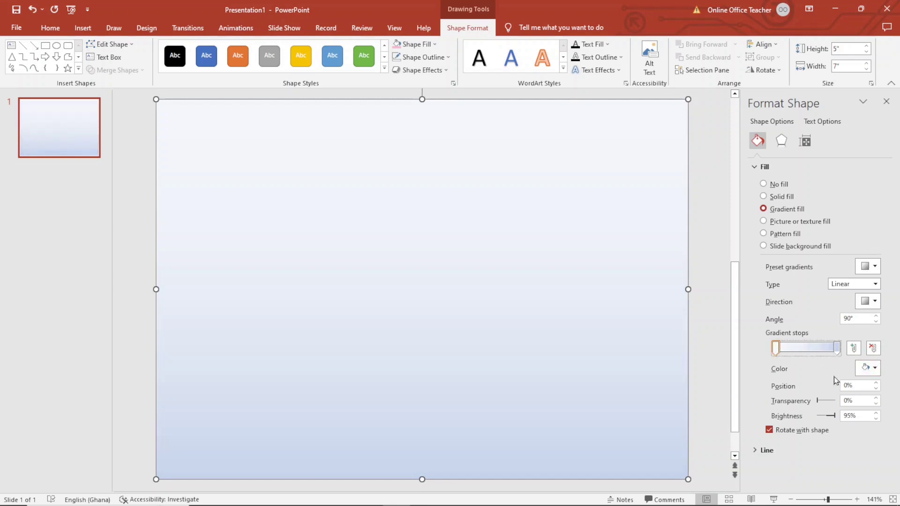
{"action": "left_click", "coordinate": [875, 369]}
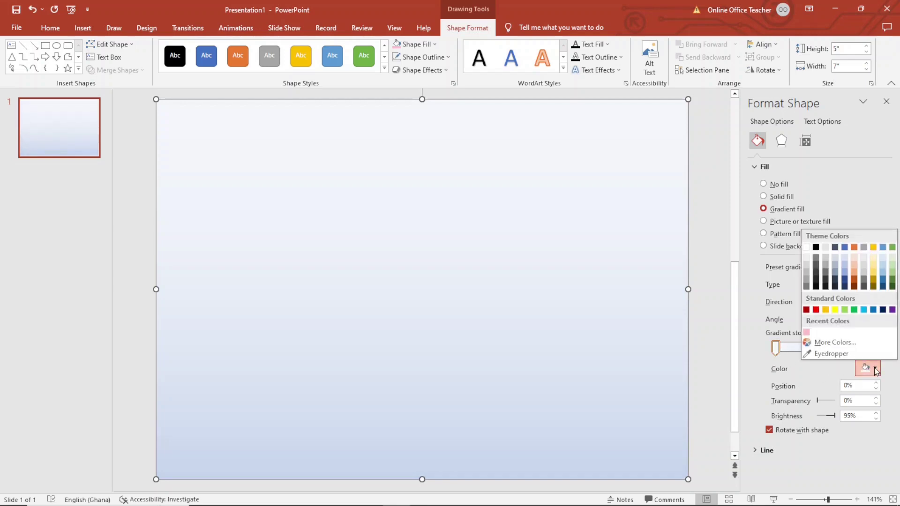
{"action": "left_click", "coordinate": [806, 333]}
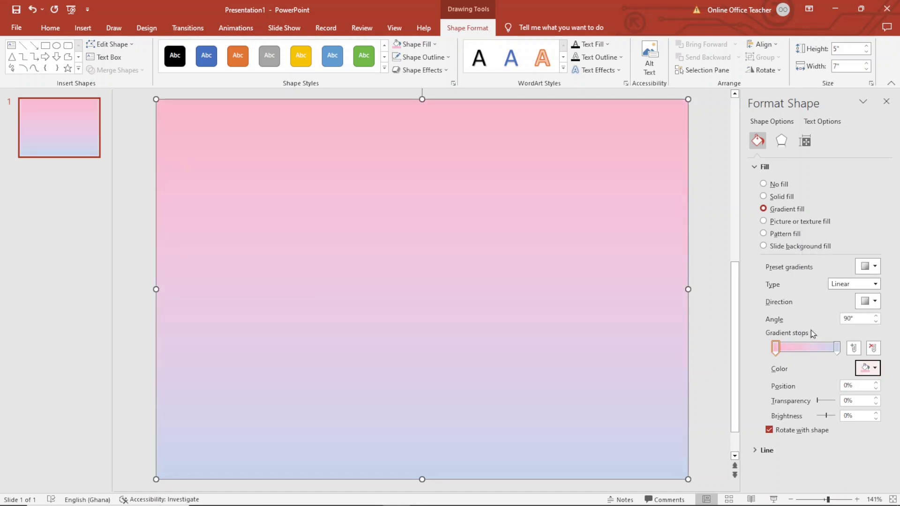
{"action": "left_click", "coordinate": [837, 348]}
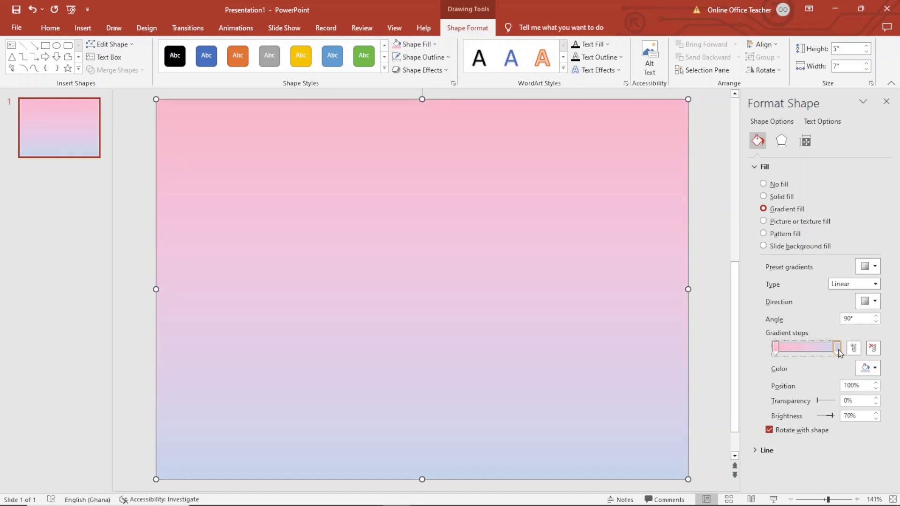
{"action": "left_click", "coordinate": [870, 369]}
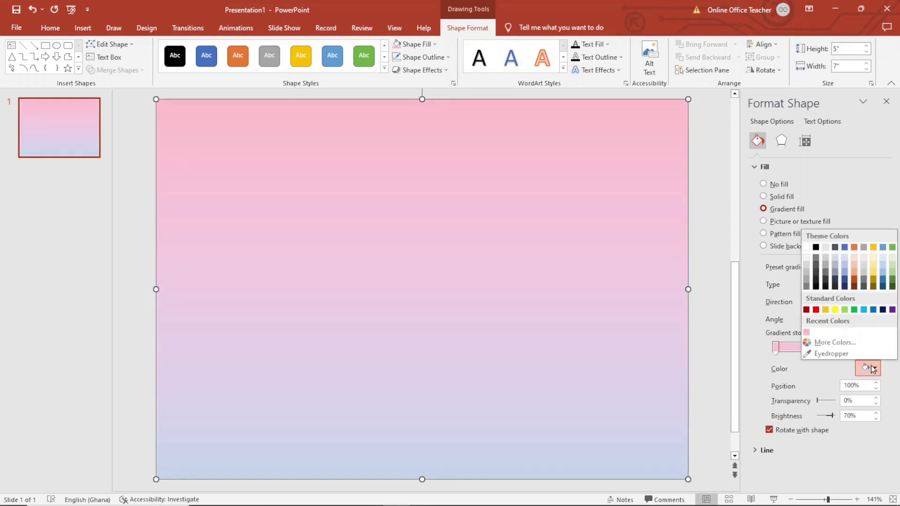
{"action": "left_click", "coordinate": [806, 332]}
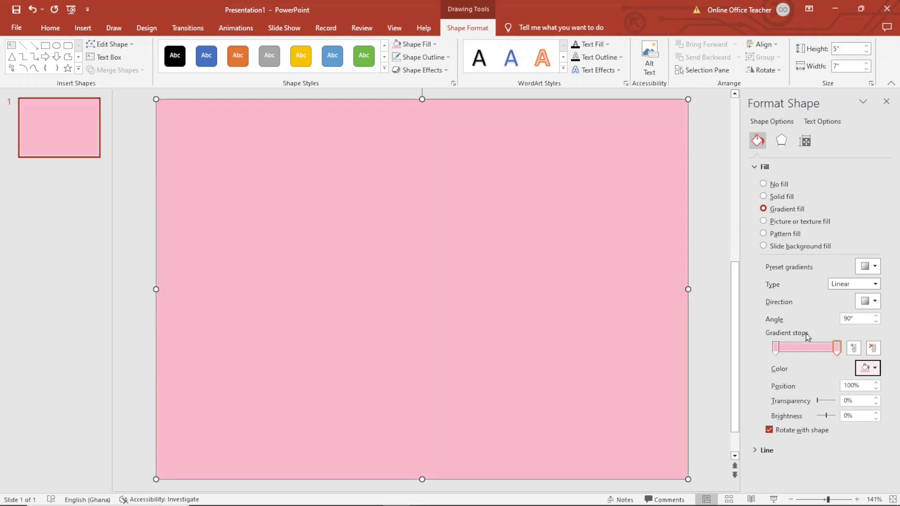
- Darken the right gradient stop to deep pink, hex FF5B76
{"action": "left_click", "coordinate": [869, 368]}
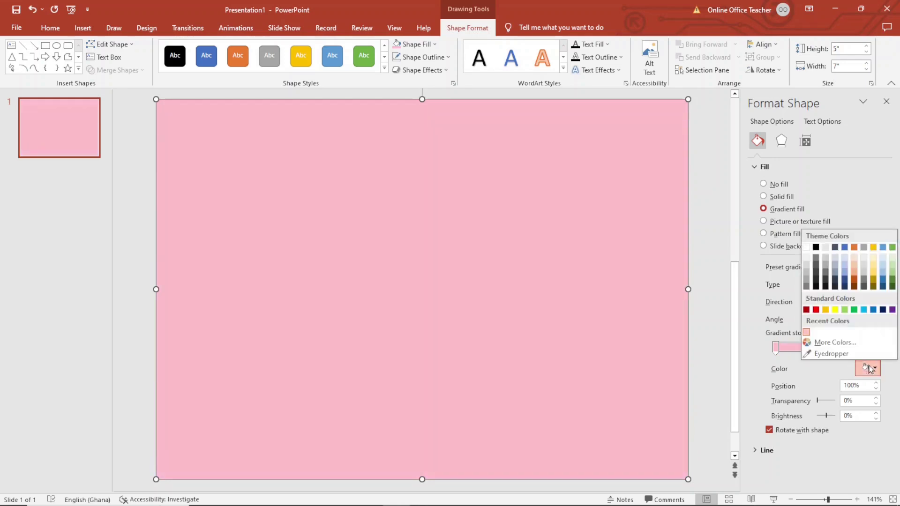
{"action": "left_click", "coordinate": [836, 346]}
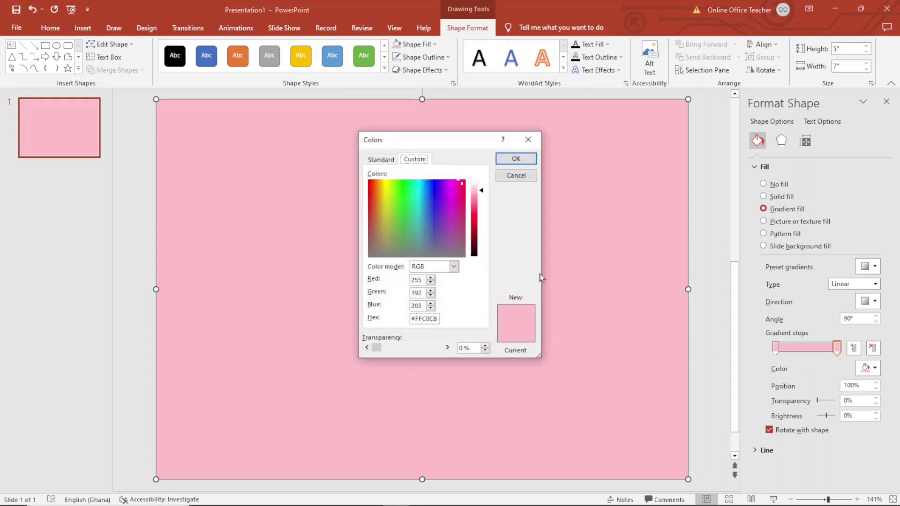
{"action": "left_click_drag", "start_coordinate": [482, 191], "coordinate": [485, 210]}
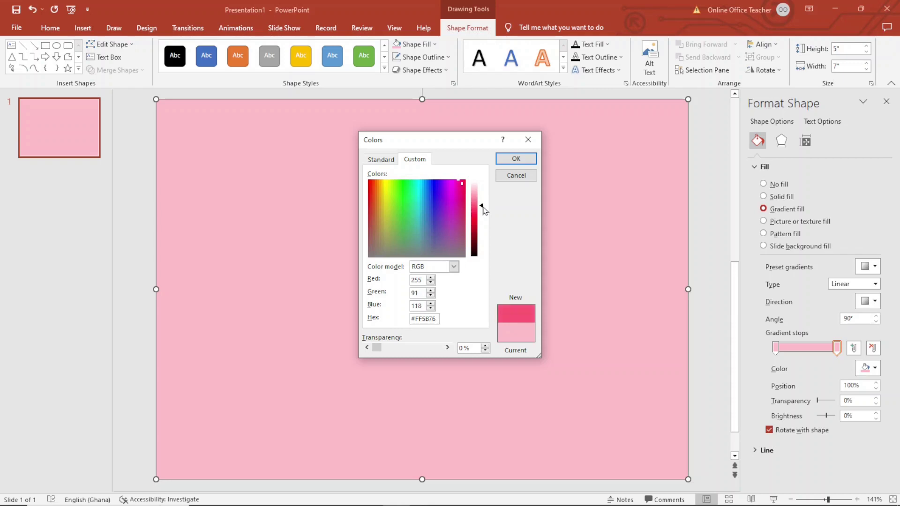
{"action": "left_click", "coordinate": [517, 159]}
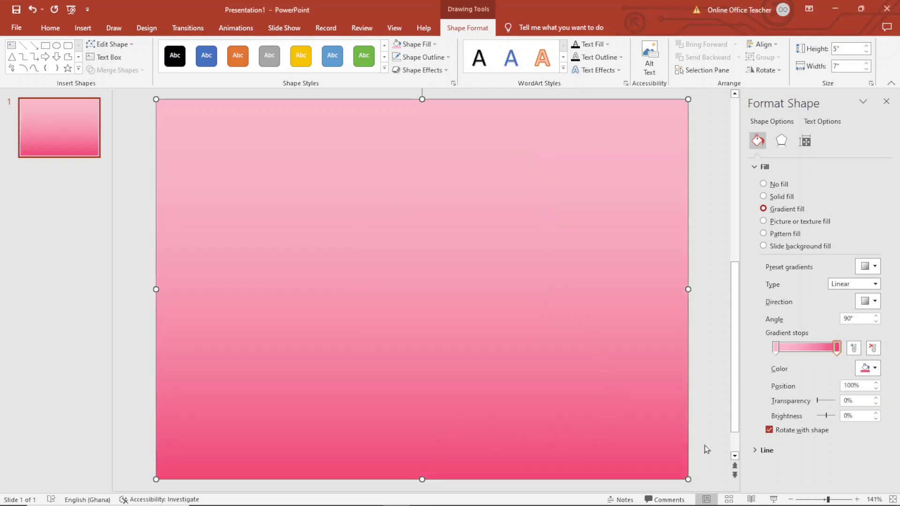
- Make the gradient Radial with the From Center direction, pale in the middle, deep pink at the edges
{"action": "left_click", "coordinate": [874, 285]}
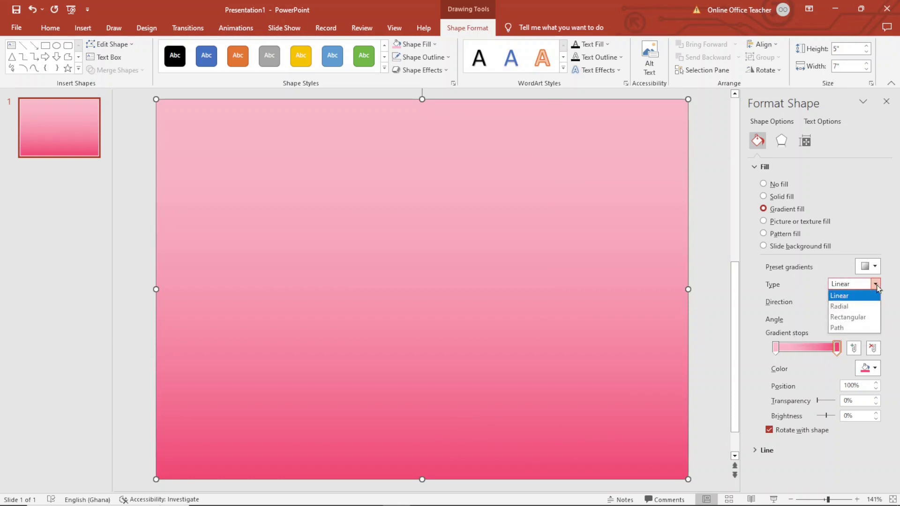
{"action": "left_click", "coordinate": [853, 307]}
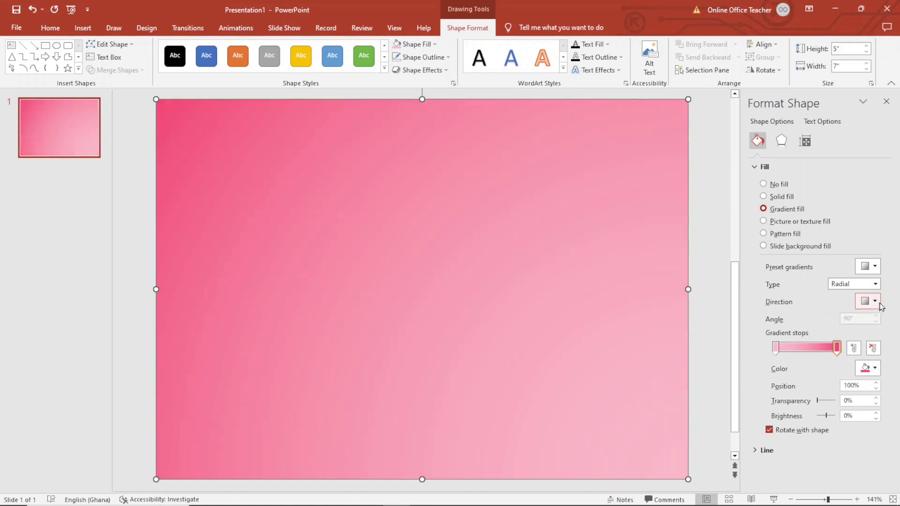
{"action": "left_click", "coordinate": [874, 302]}
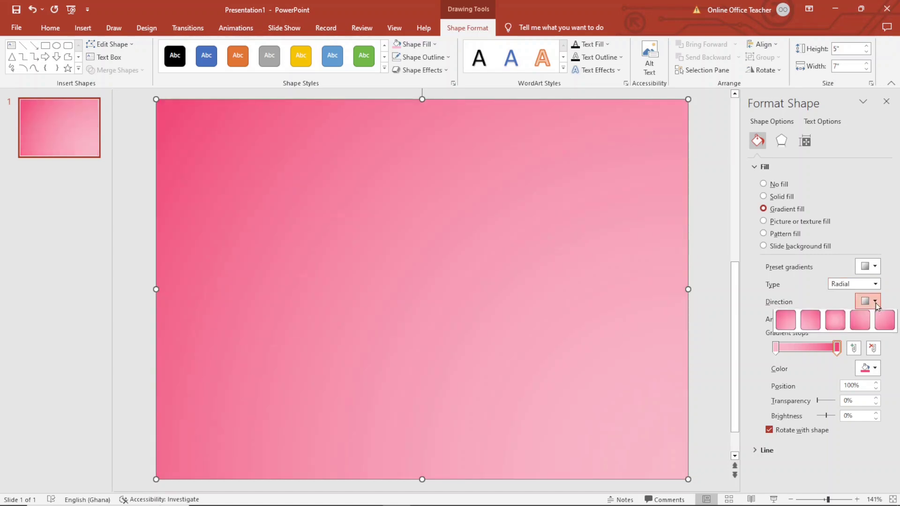
{"action": "left_click", "coordinate": [835, 324]}
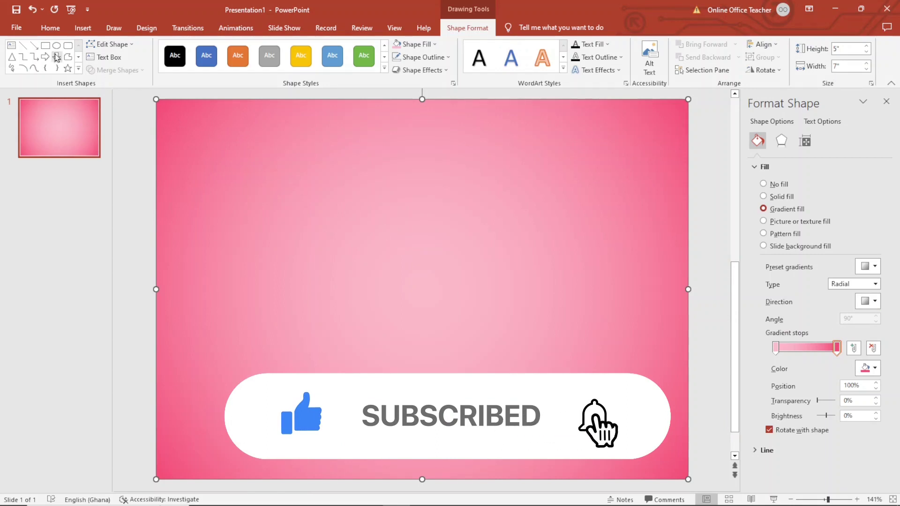
{"action": "left_click", "coordinate": [81, 29]}
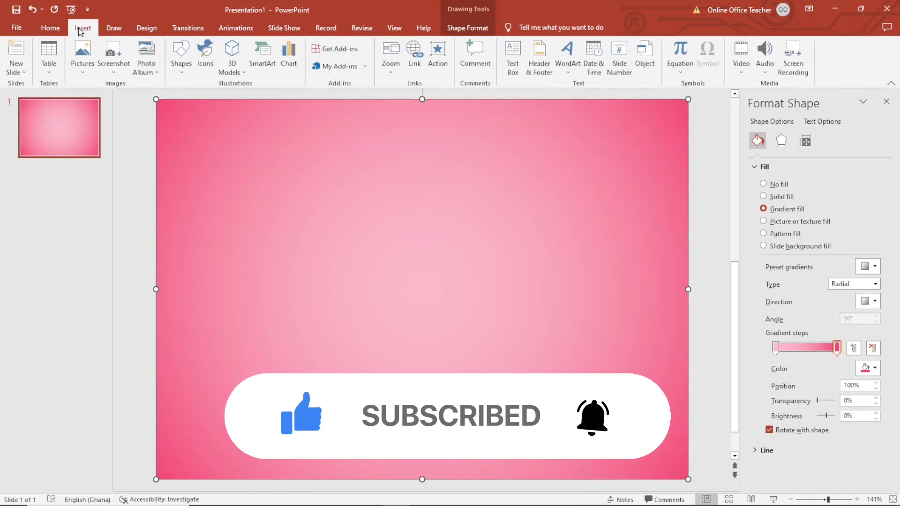
- Insert the BABY image from the NAMING folder on this device onto the slide
{"action": "left_click", "coordinate": [82, 69]}
{"action": "left_click", "coordinate": [100, 98]}
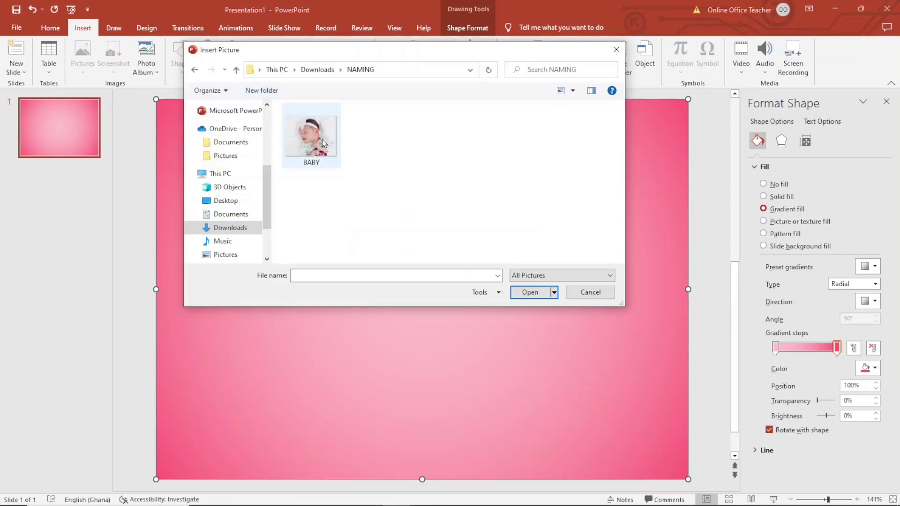
{"action": "left_click", "coordinate": [313, 135]}
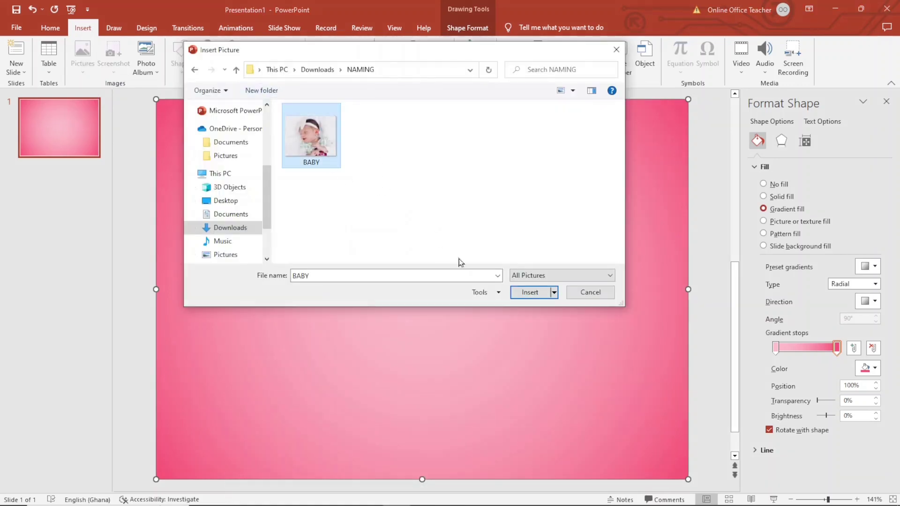
{"action": "left_click", "coordinate": [533, 296]}
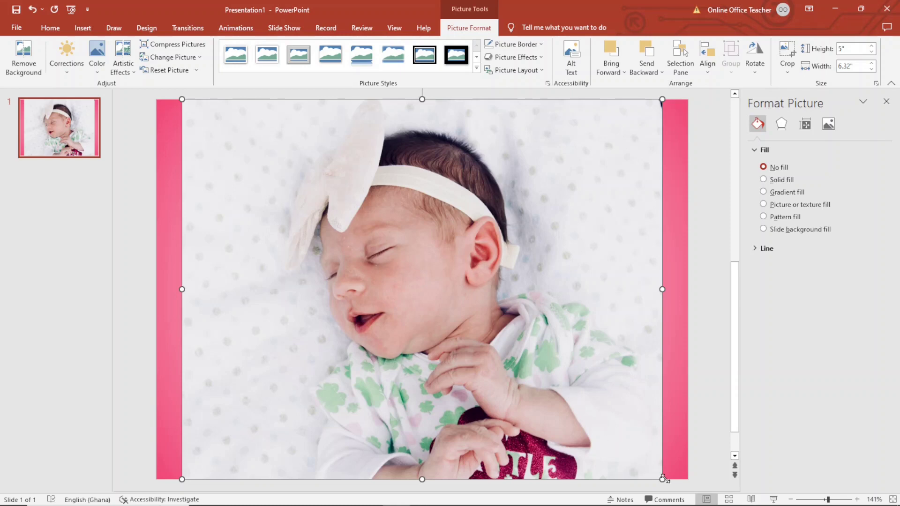
- Shrink the BABY photo and move it toward the slide's left side
{"action": "left_click_drag", "start_coordinate": [663, 479], "coordinate": [421, 294]}
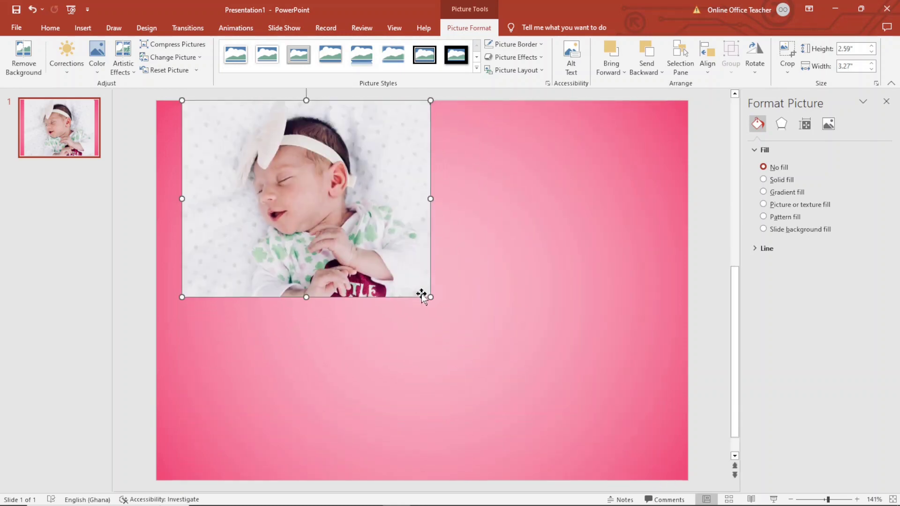
{"action": "left_click_drag", "start_coordinate": [310, 208], "coordinate": [301, 304]}
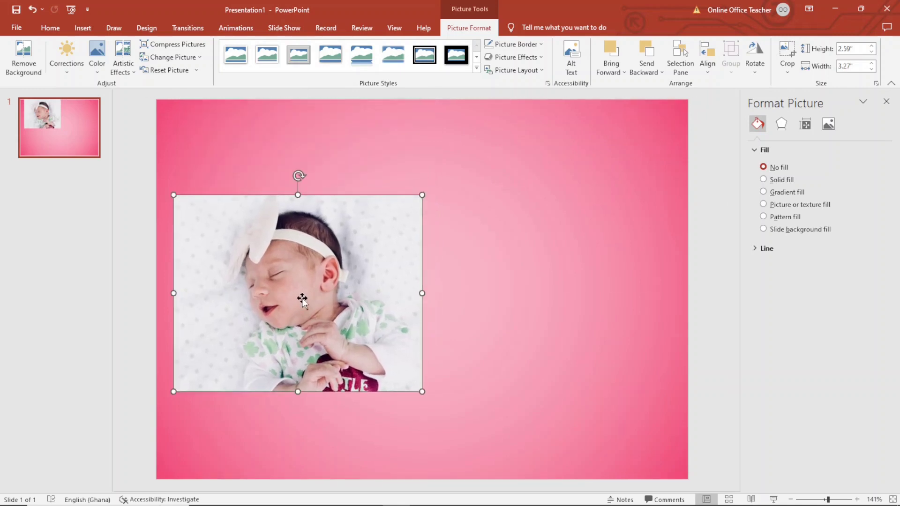
{"action": "left_click_drag", "start_coordinate": [322, 250], "coordinate": [330, 293]}
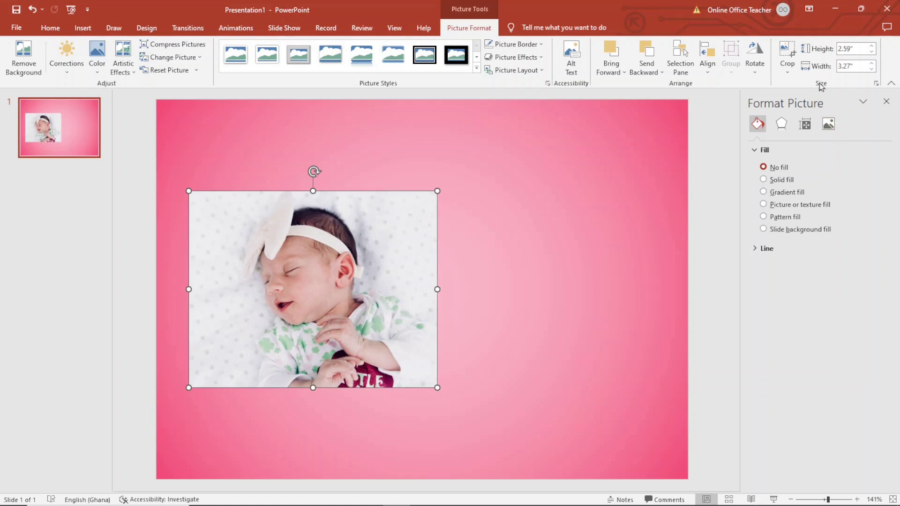
- Crop a strip off the photo's left edge
{"action": "left_click", "coordinate": [787, 51]}
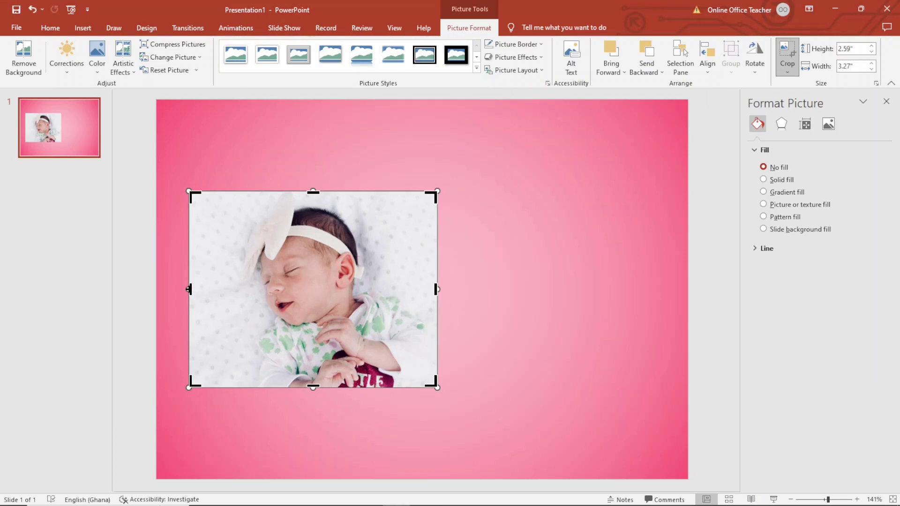
{"action": "left_click_drag", "start_coordinate": [189, 289], "coordinate": [225, 299]}
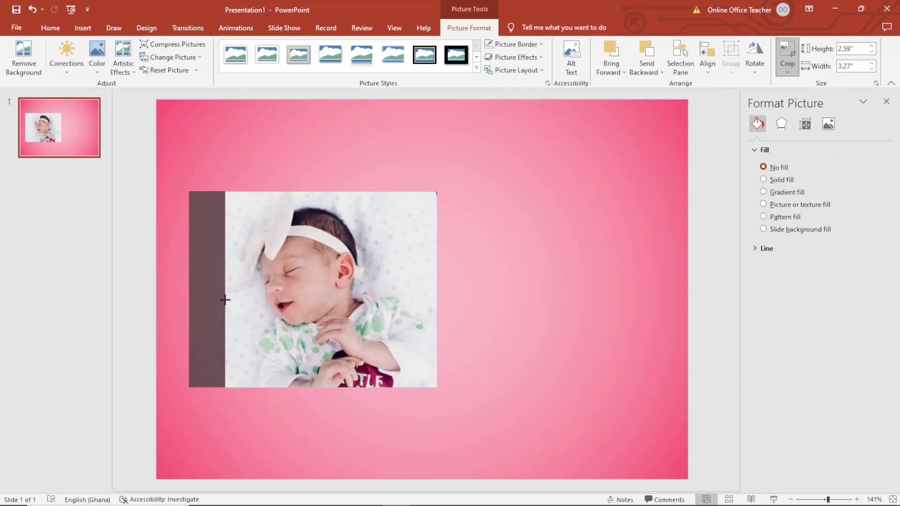
{"action": "left_click_drag", "start_coordinate": [225, 299], "coordinate": [223, 299]}
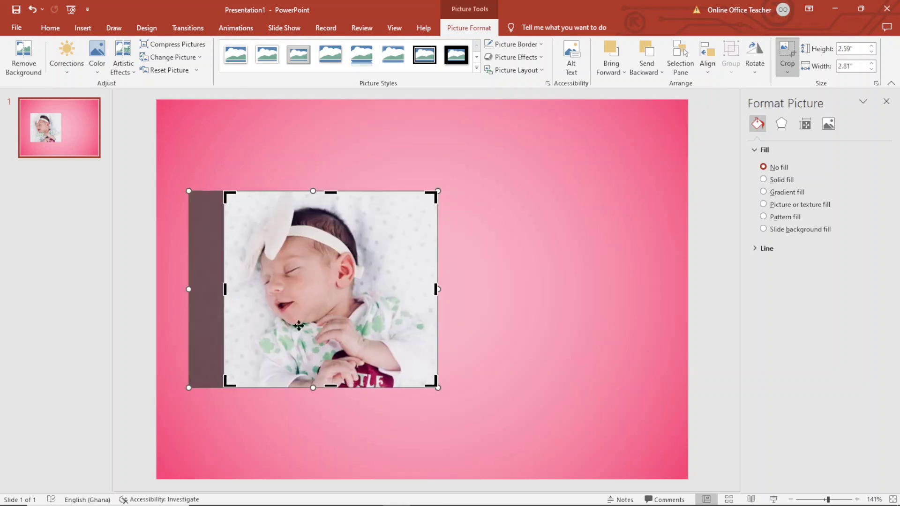
{"action": "left_click", "coordinate": [790, 47]}
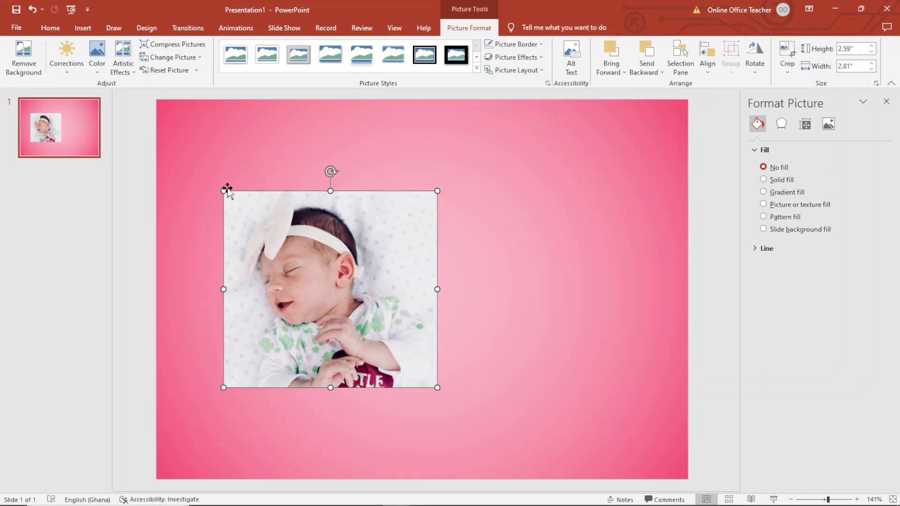
- Enlarge the photo to 3.16 in high by 3.44 in wide and place it at the slide's left
{"action": "left_click_drag", "start_coordinate": [220, 190], "coordinate": [176, 148]}
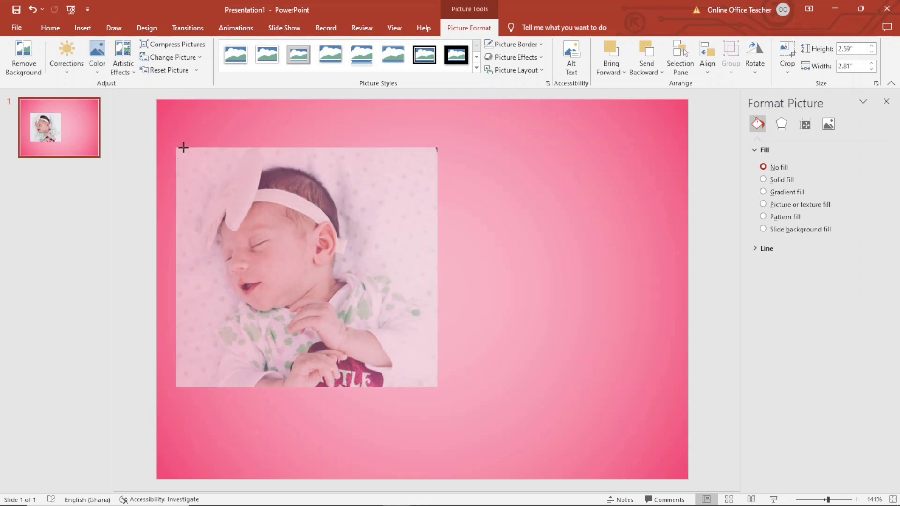
{"action": "left_click_drag", "start_coordinate": [272, 263], "coordinate": [284, 279]}
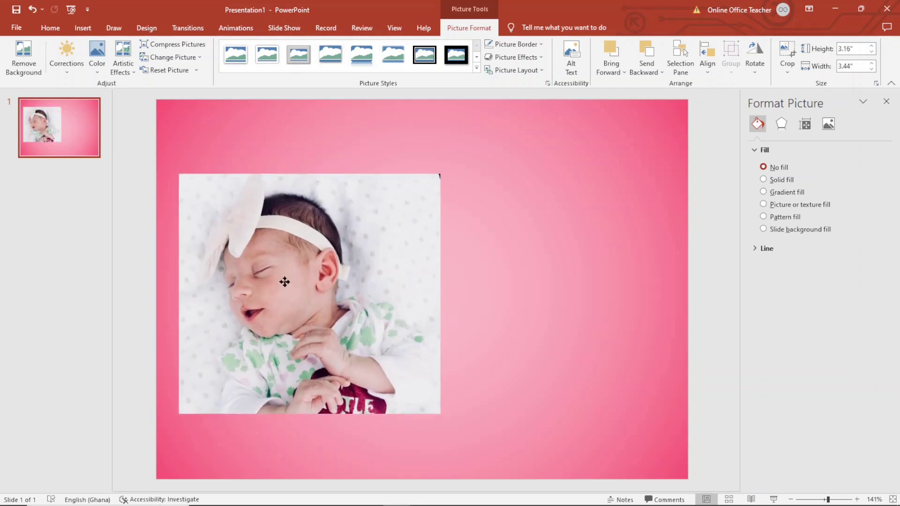
{"action": "left_click_drag", "start_coordinate": [284, 280], "coordinate": [285, 279]}
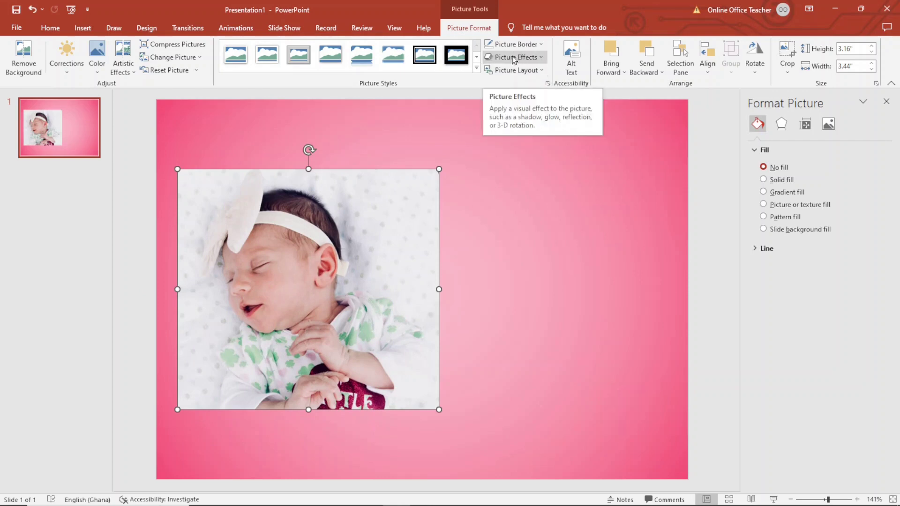
- Apply 50 Point soft edges to the BABY photo, then deselect it
{"action": "left_click", "coordinate": [522, 61]}
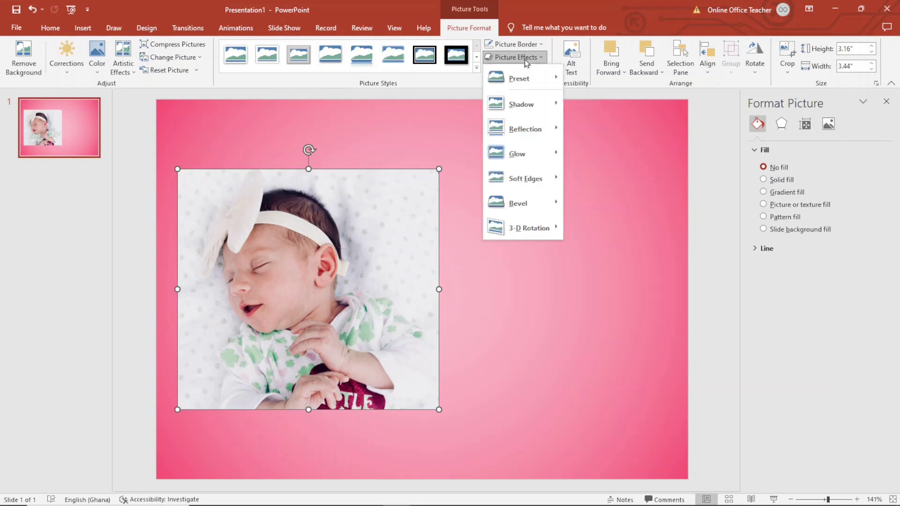
{"action": "mouse_move", "coordinate": [525, 179]}
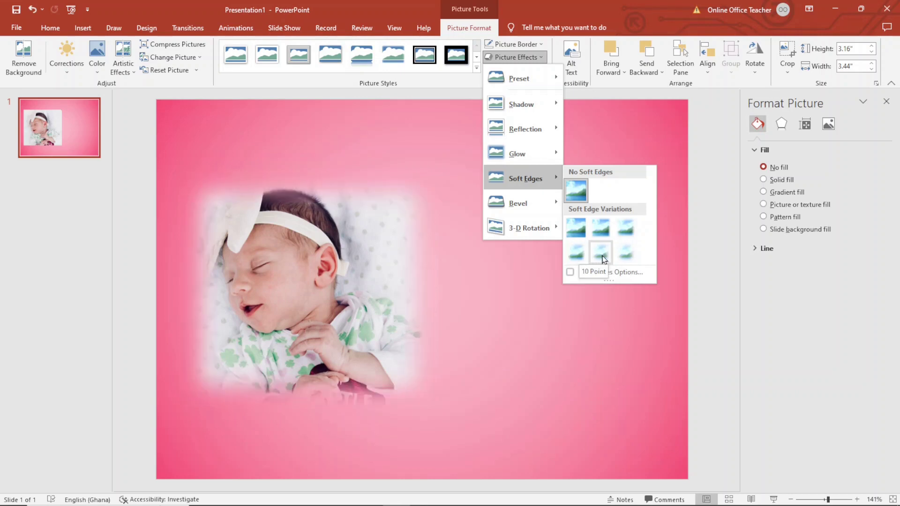
{"action": "left_click", "coordinate": [629, 251]}
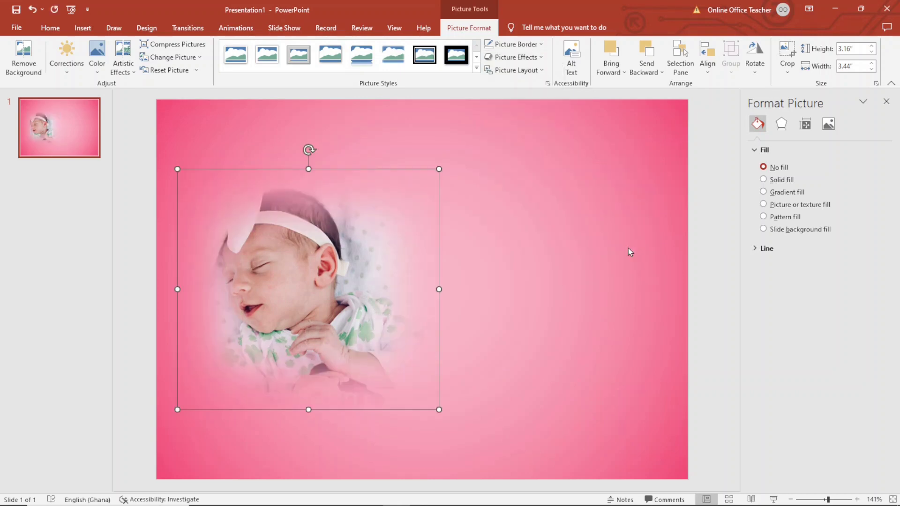
{"action": "left_click", "coordinate": [715, 246]}
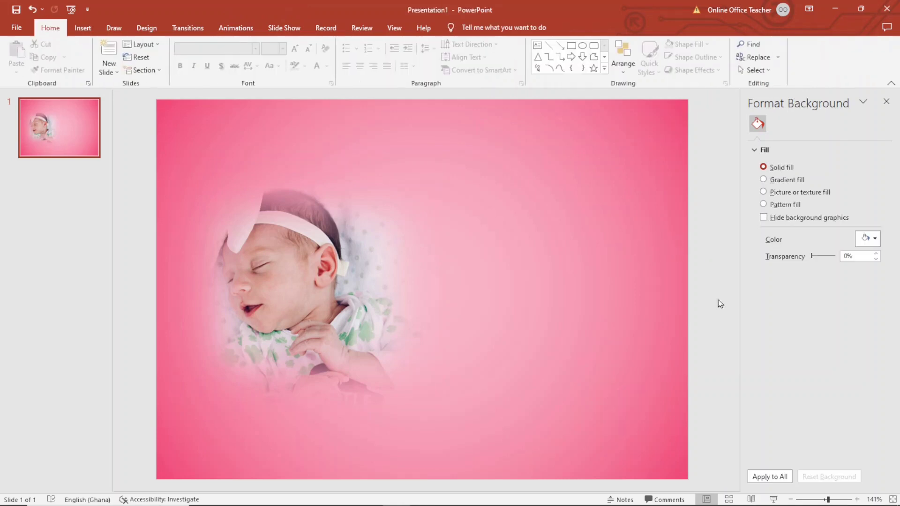
- Add a top-right text box reading 'Mr. & Mrs.' plus the family surname, centred on one line
{"action": "left_click", "coordinate": [886, 101]}
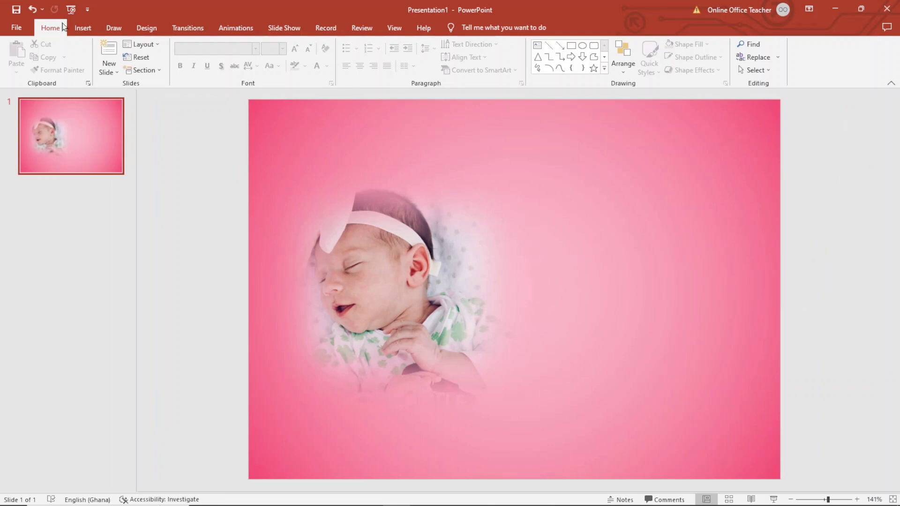
{"action": "left_click", "coordinate": [80, 30]}
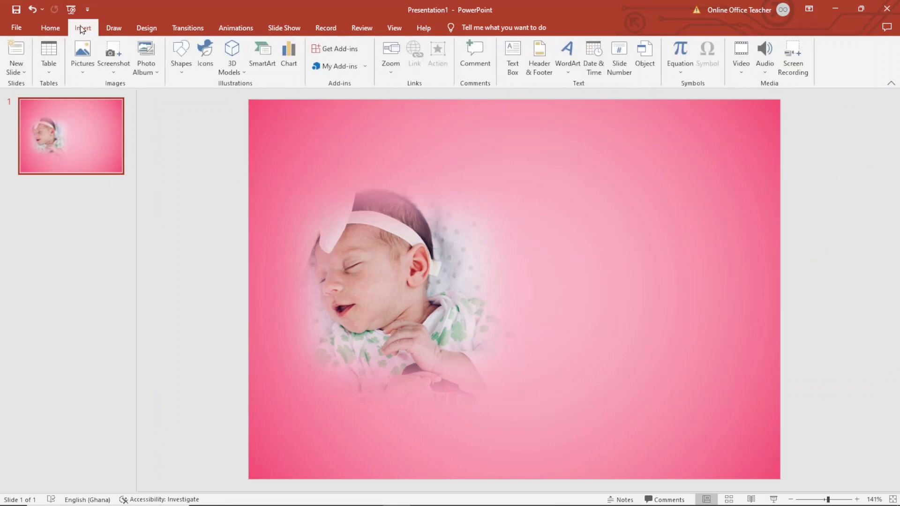
{"action": "left_click", "coordinate": [512, 62]}
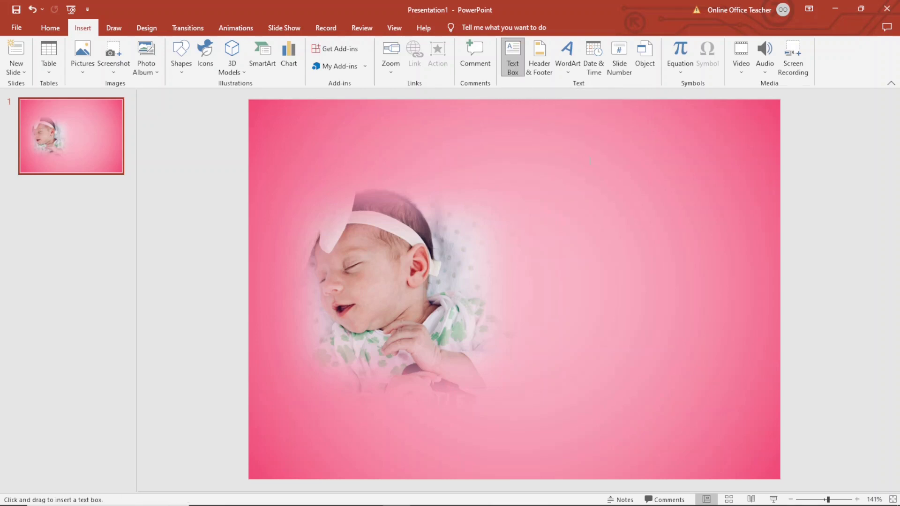
{"action": "left_click_drag", "start_coordinate": [582, 158], "coordinate": [737, 182]}
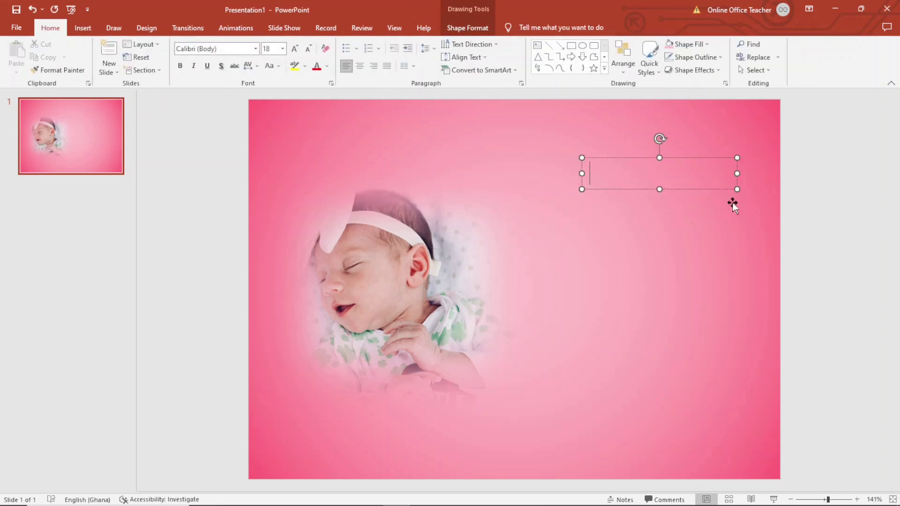
{"action": "type", "text": "Mr. "}
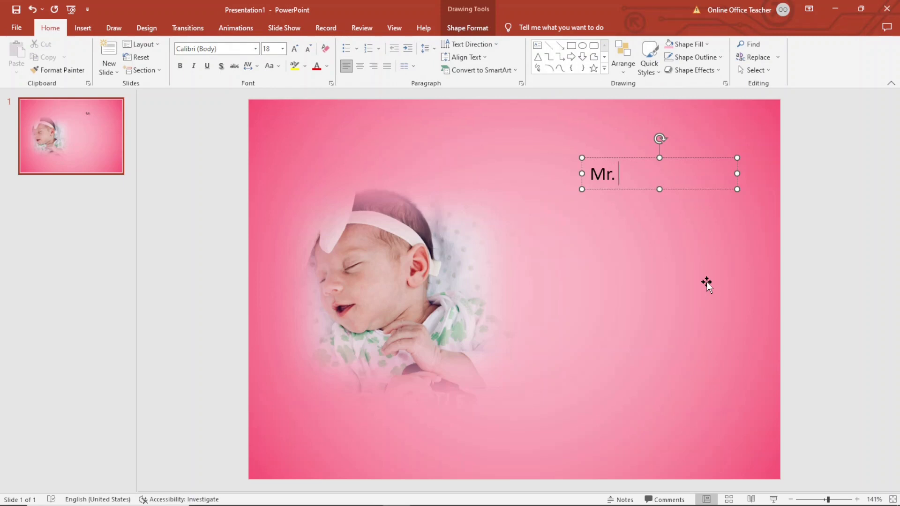
{"action": "type", "text": "& Mrs. Danaah"}
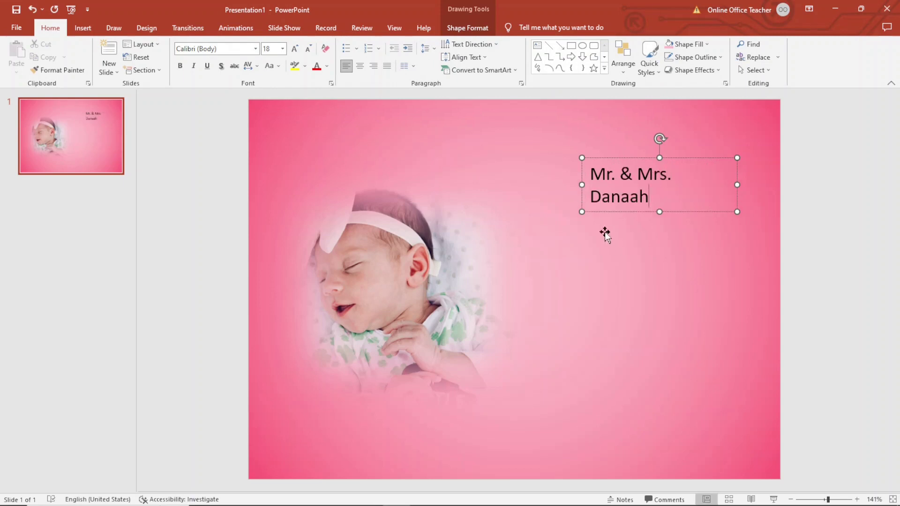
{"action": "left_click_drag", "start_coordinate": [583, 186], "coordinate": [557, 187]}
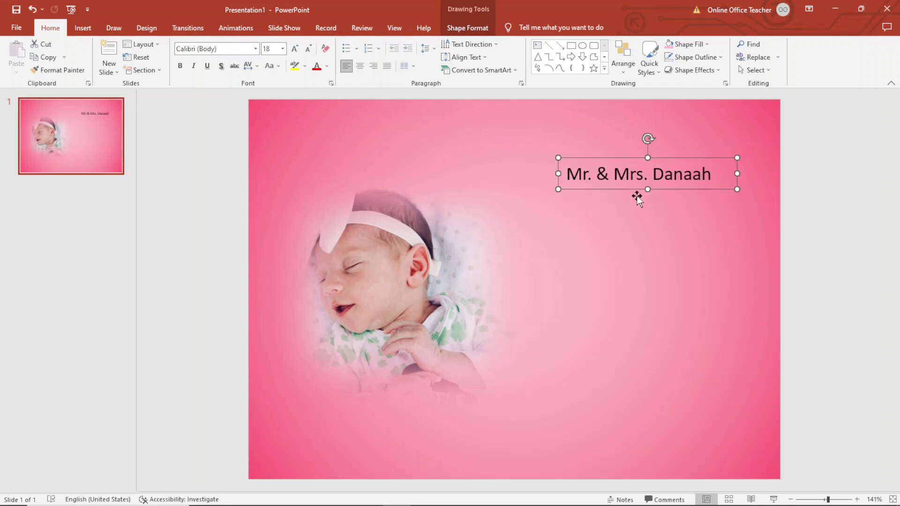
{"action": "left_click", "coordinate": [360, 66]}
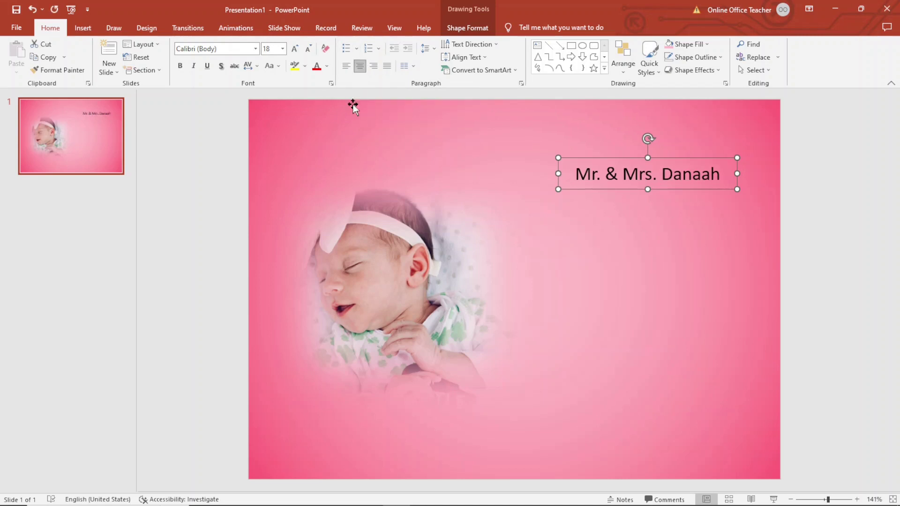
- Set the parents' heading in the Impact font and copy its text box
{"action": "left_click", "coordinate": [255, 51]}
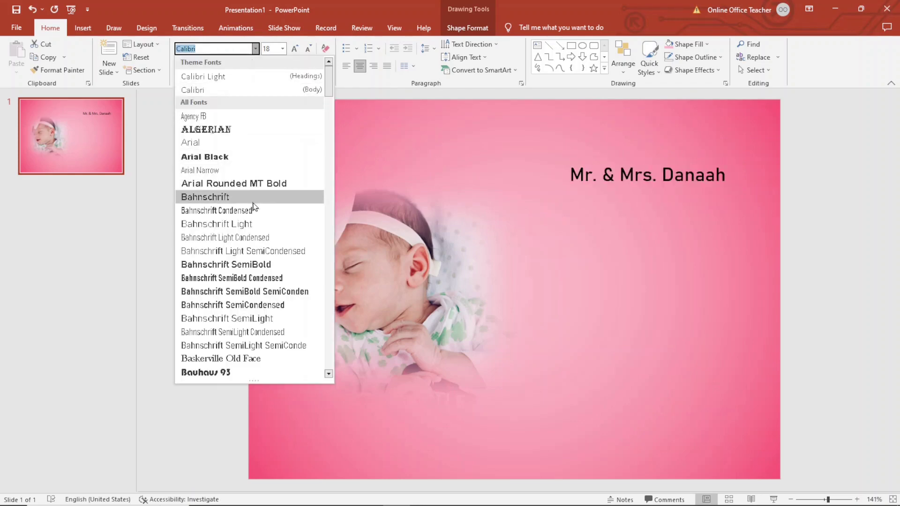
{"action": "scroll", "coordinate": [254, 211], "scroll_direction": "down", "scroll_amount": 5}
{"action": "scroll", "coordinate": [253, 212], "scroll_direction": "down", "scroll_amount": 2}
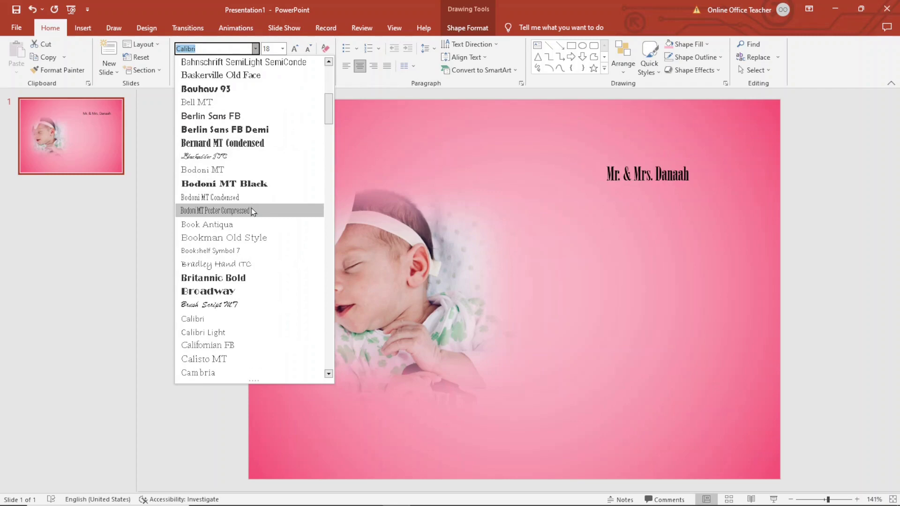
{"action": "scroll", "coordinate": [251, 212], "scroll_direction": "down", "scroll_amount": 6}
{"action": "scroll", "coordinate": [249, 213], "scroll_direction": "down", "scroll_amount": 2}
{"action": "scroll", "coordinate": [248, 216], "scroll_direction": "down", "scroll_amount": 4}
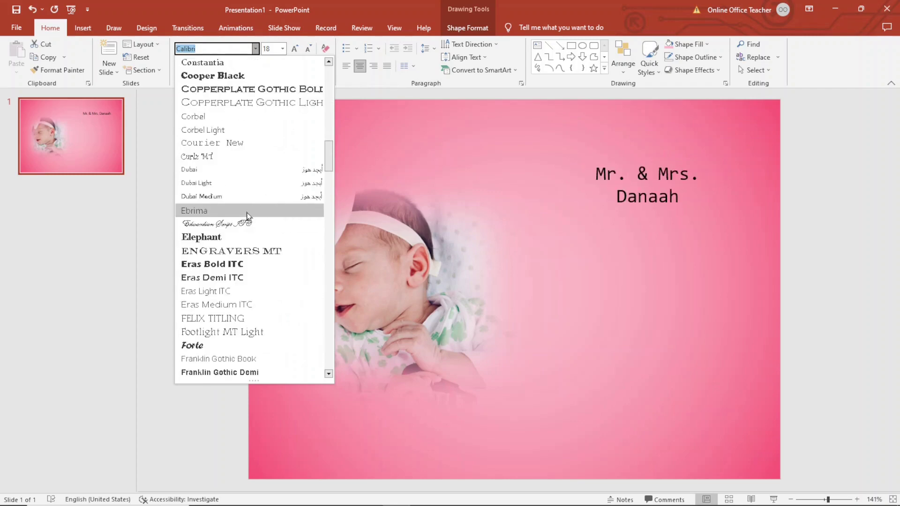
{"action": "scroll", "coordinate": [247, 216], "scroll_direction": "down", "scroll_amount": 8}
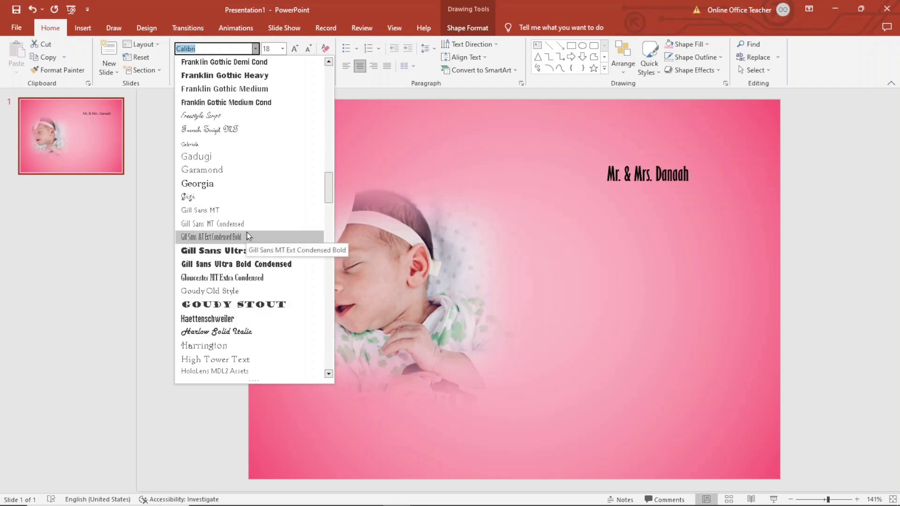
{"action": "scroll", "coordinate": [246, 232], "scroll_direction": "down", "scroll_amount": 1}
{"action": "scroll", "coordinate": [211, 258], "scroll_direction": "down", "scroll_amount": 2}
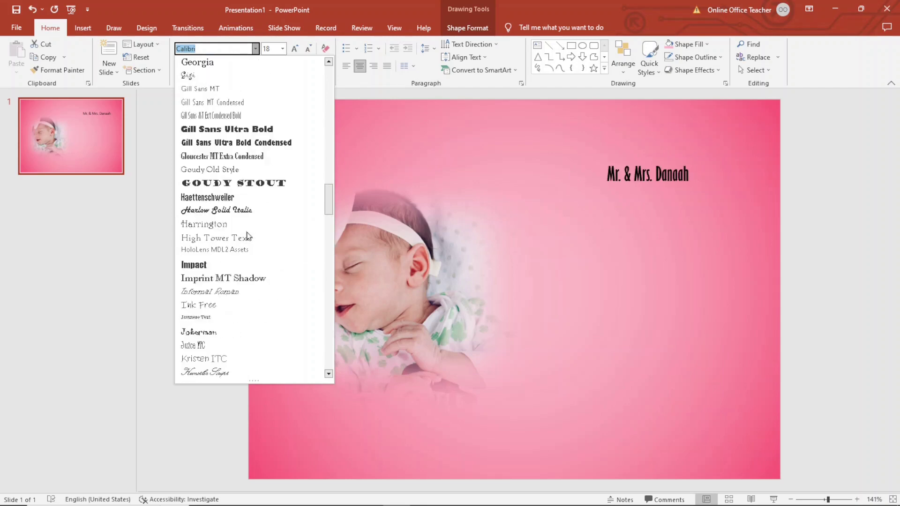
{"action": "left_click", "coordinate": [206, 266]}
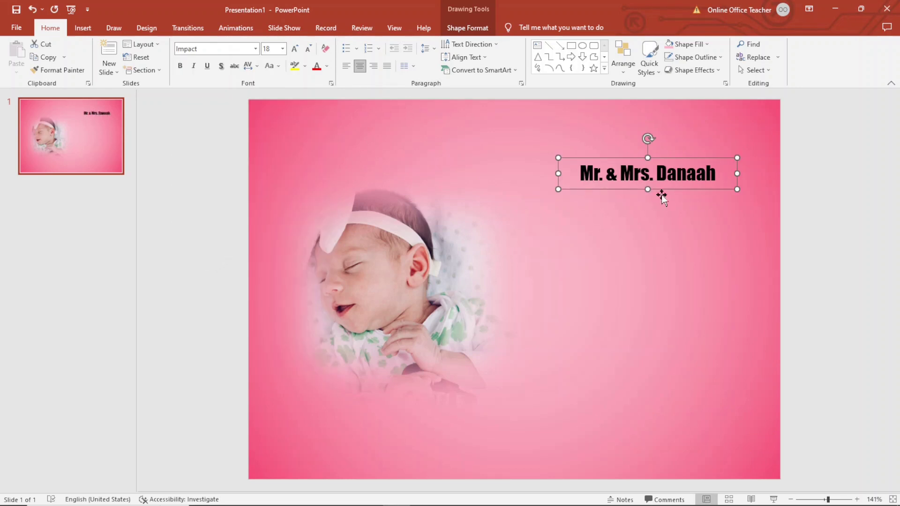
{"action": "left_click", "coordinate": [36, 58]}
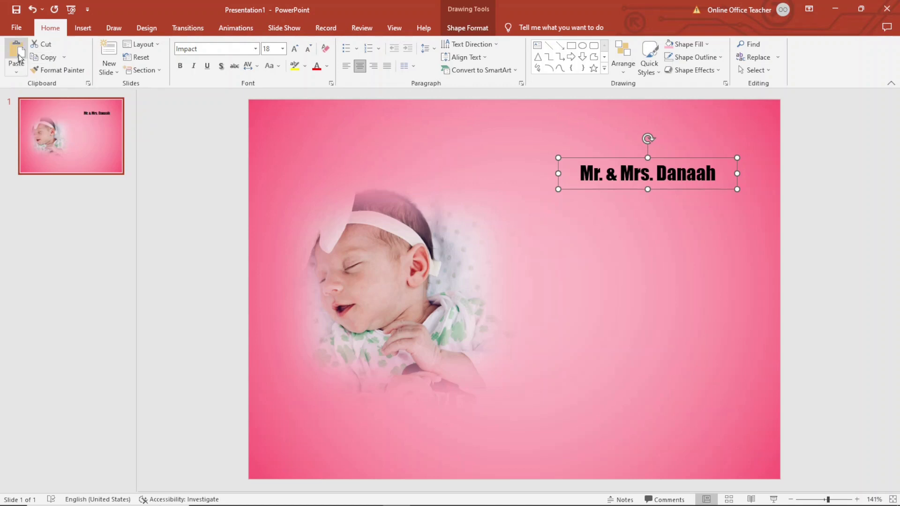
- Paste a heading copy below the original and change it to 'specially invites you to the'
{"action": "key", "text": "ctrl+v"}
{"action": "left_click_drag", "start_coordinate": [683, 200], "coordinate": [667, 217]}
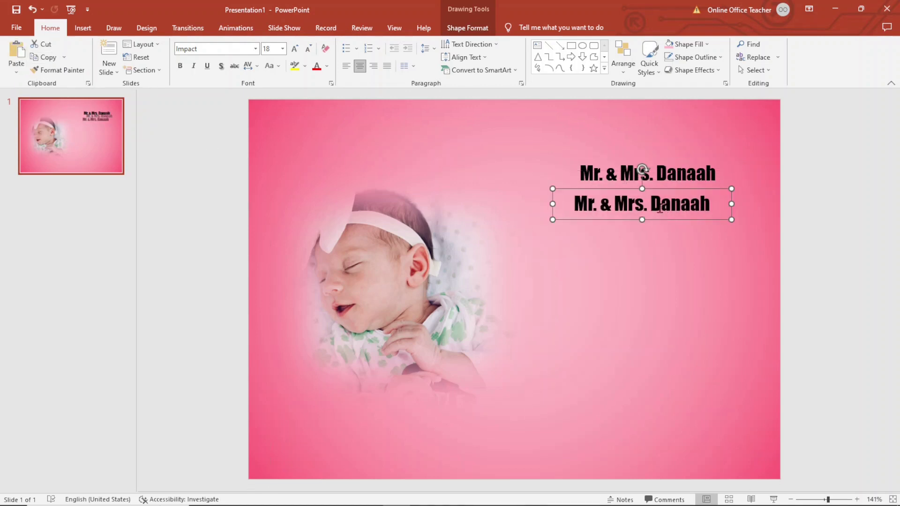
{"action": "triple_click", "coordinate": [687, 201]}
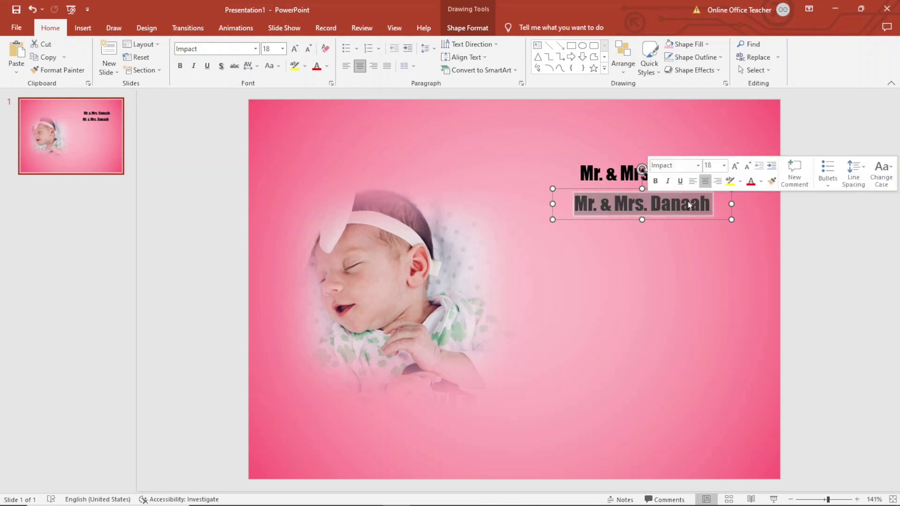
{"action": "type", "text": "specially invites you to the"}
{"action": "key", "text": "Escape"}
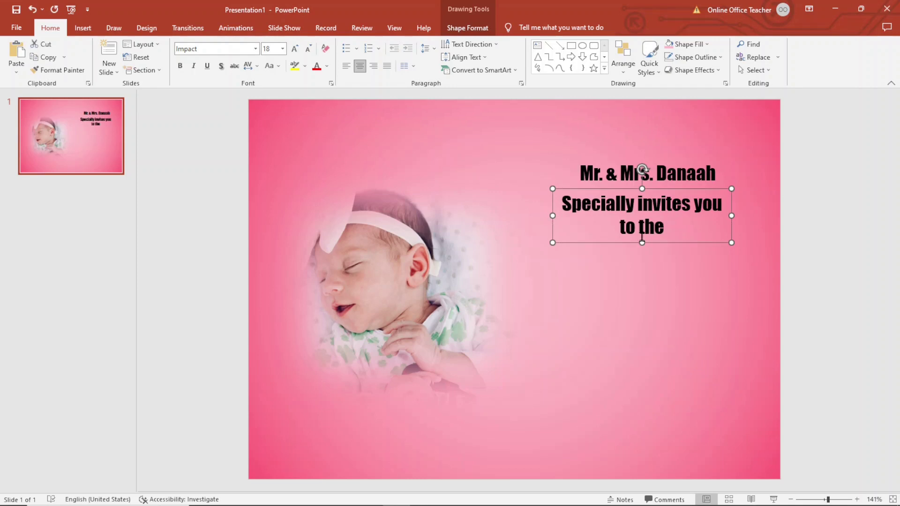
- Add another copied line below it reading 'Naming Ceremony'
{"action": "left_click", "coordinate": [16, 53]}
{"action": "left_click_drag", "start_coordinate": [735, 205], "coordinate": [727, 278]}
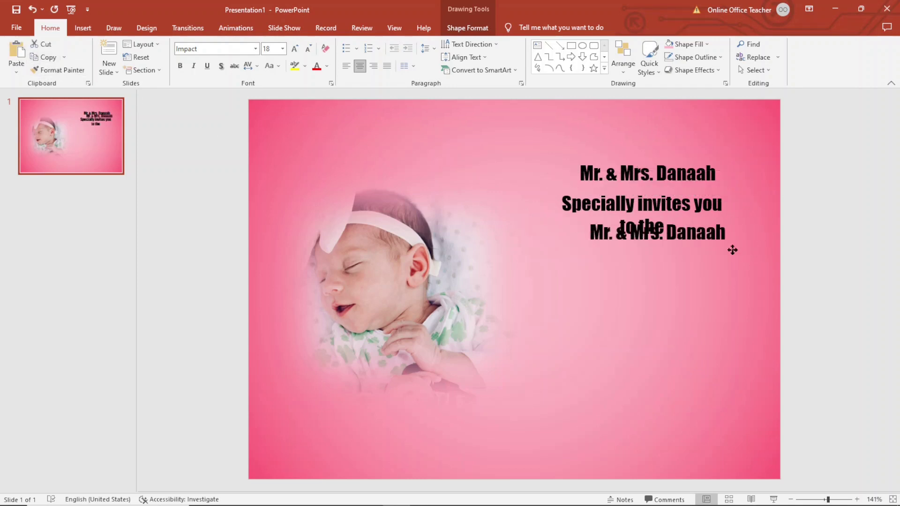
{"action": "triple_click", "coordinate": [658, 263]}
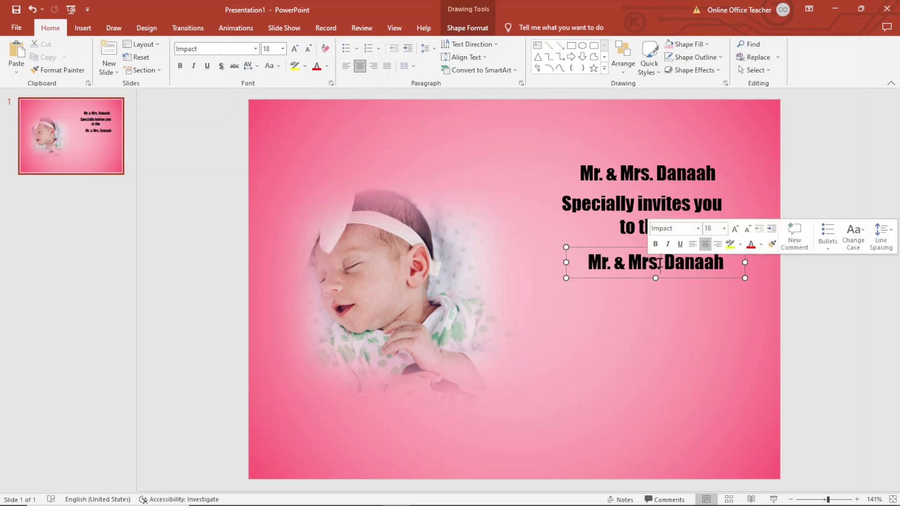
{"action": "type", "text": "name"}
{"action": "key", "text": "BackSpace"}
{"action": "type", "text": "ing Ceremony"}
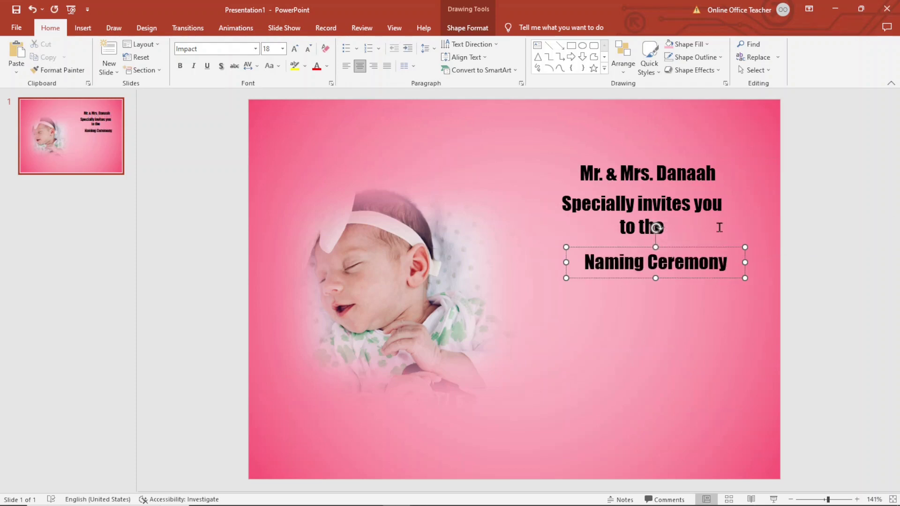
- Add a copied line under Naming Ceremony reading 'of our newly born baby boy'
{"action": "left_click", "coordinate": [25, 56]}
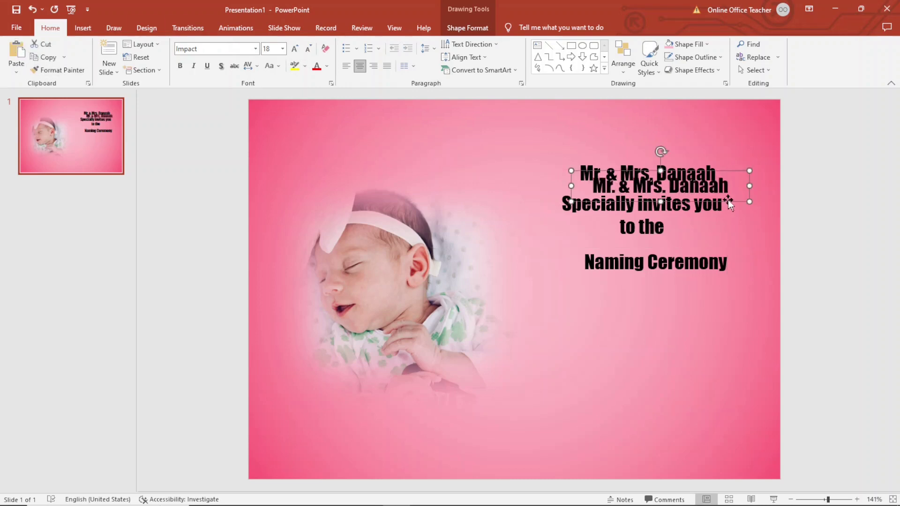
{"action": "left_click_drag", "start_coordinate": [718, 198], "coordinate": [703, 305]}
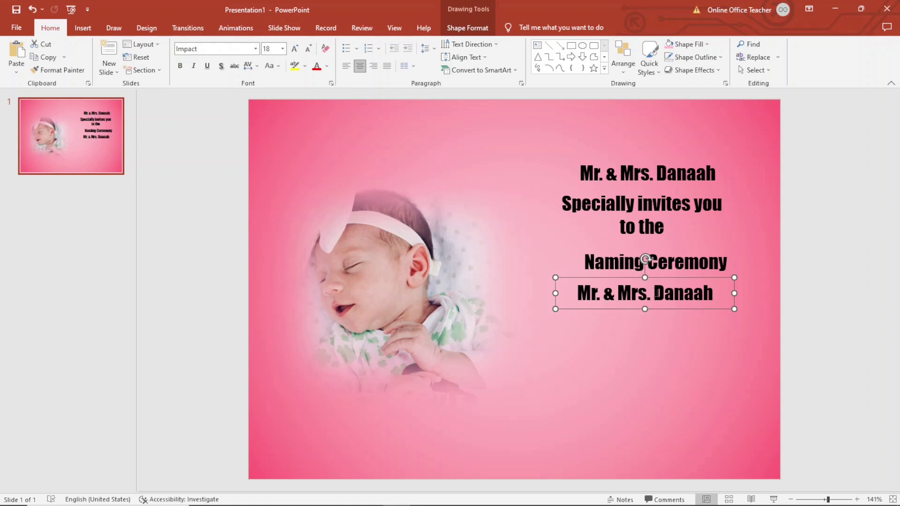
{"action": "triple_click", "coordinate": [702, 300]}
{"action": "type", "text": "of owe"}
{"action": "key", "text": "BackSpace"}
{"action": "key", "text": "BackSpace"}
{"action": "type", "text": "on"}
{"action": "key", "text": "BackSpace"}
{"action": "key", "text": "BackSpace"}
{"action": "type", "text": "ur newly born ba"}
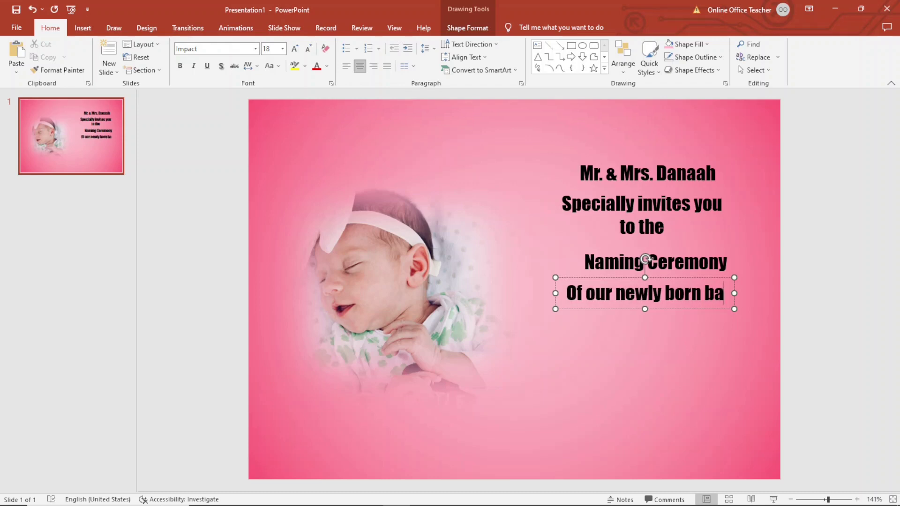
{"action": "type", "text": "by boy"}
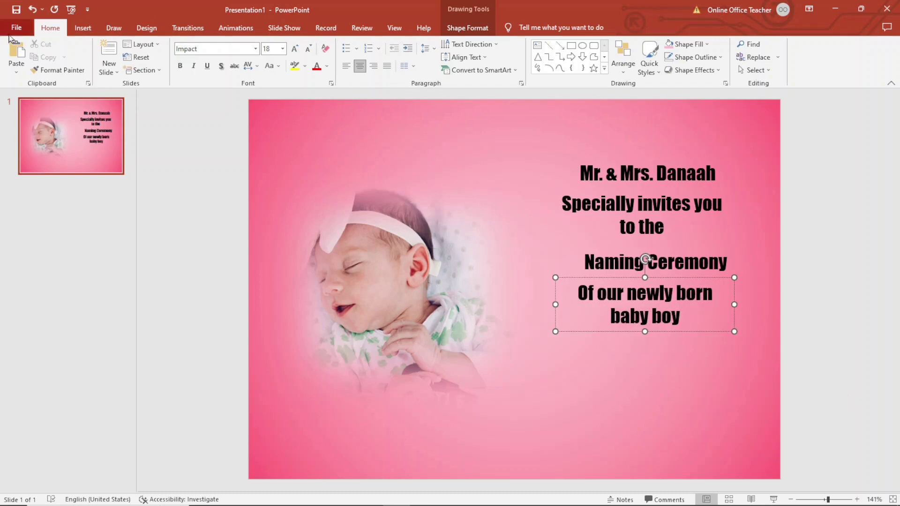
- Add a copied line below the baby-boy line with the date 'june 30 2023'
{"action": "left_click", "coordinate": [17, 51]}
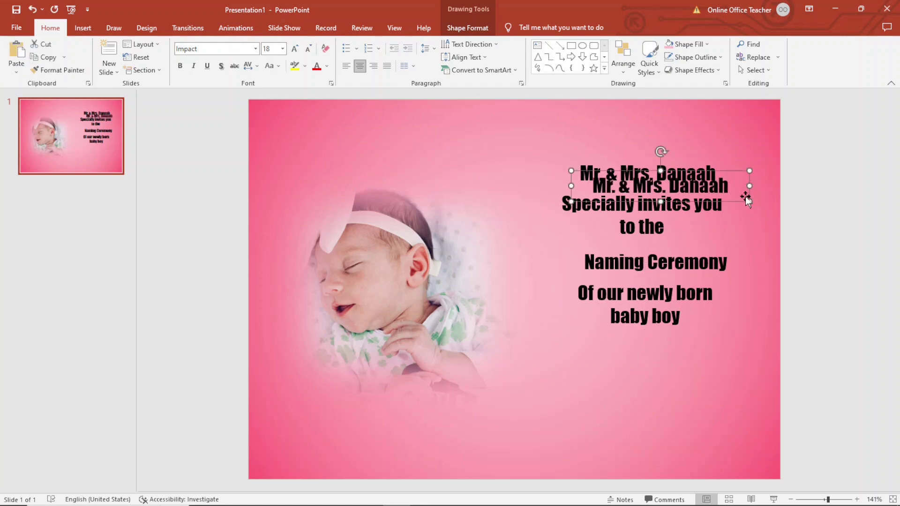
{"action": "left_click_drag", "start_coordinate": [730, 202], "coordinate": [718, 375]}
{"action": "triple_click", "coordinate": [667, 367]}
{"action": "key", "text": "BackSpace"}
{"action": "type", "text": "june"}
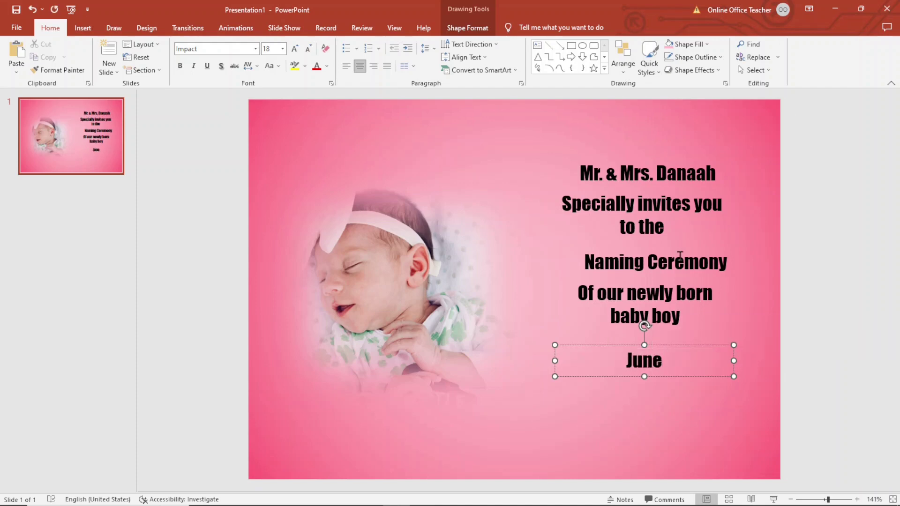
{"action": "type", "text": " 302023"}
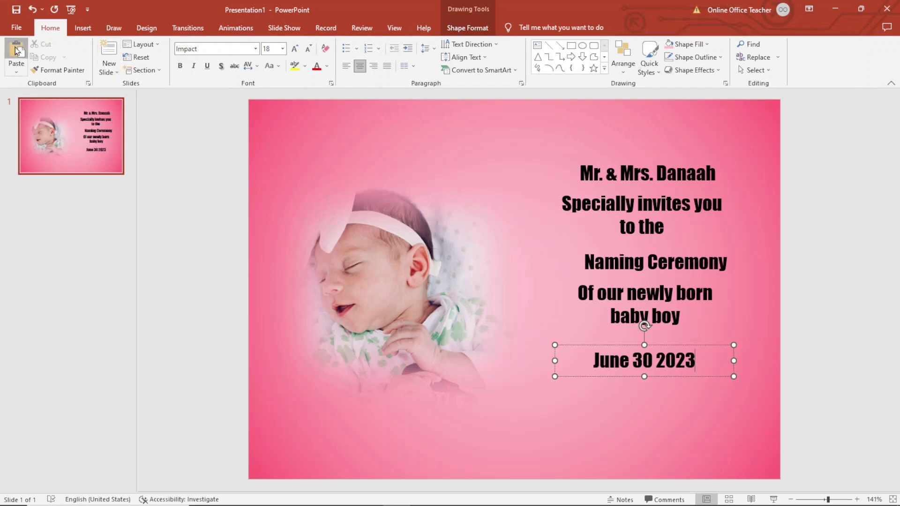
- Add a final copied line beneath the date and type the venue's street address
{"action": "key", "text": "ctrl+v"}
{"action": "left_click_drag", "start_coordinate": [735, 199], "coordinate": [718, 406]}
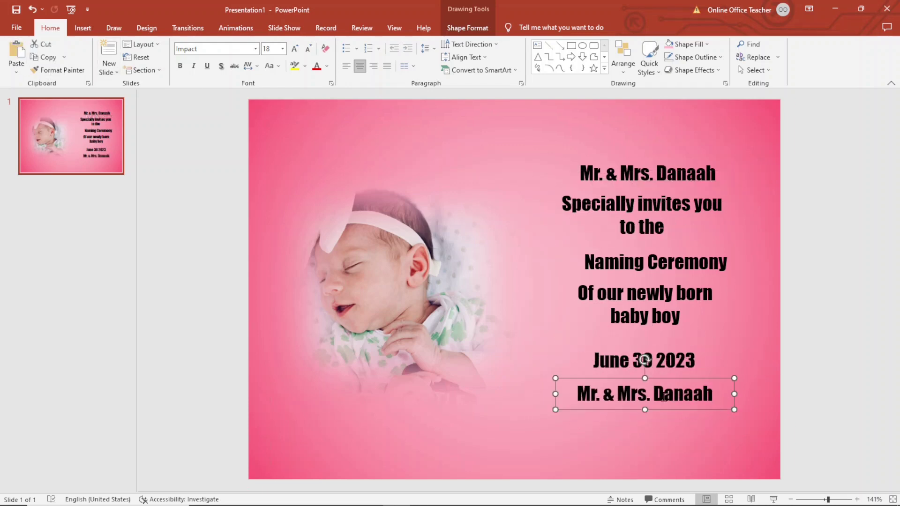
{"action": "triple_click", "coordinate": [664, 396]}
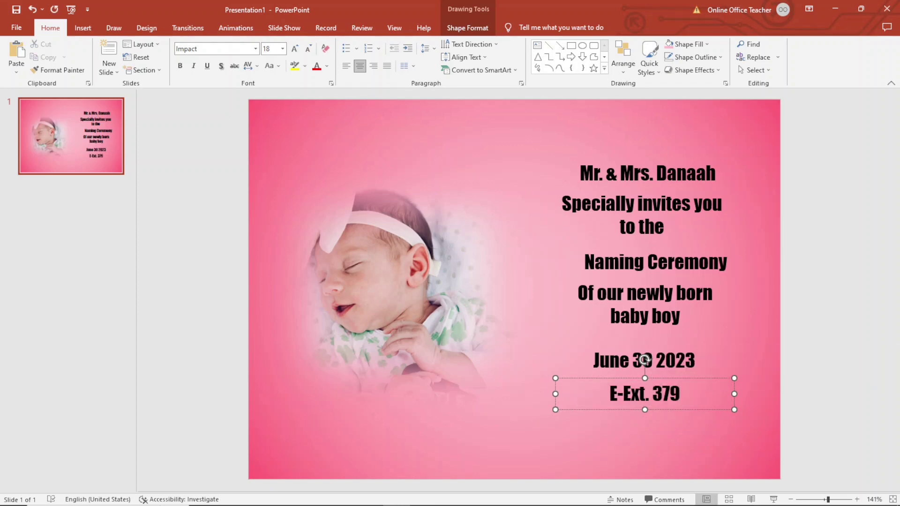
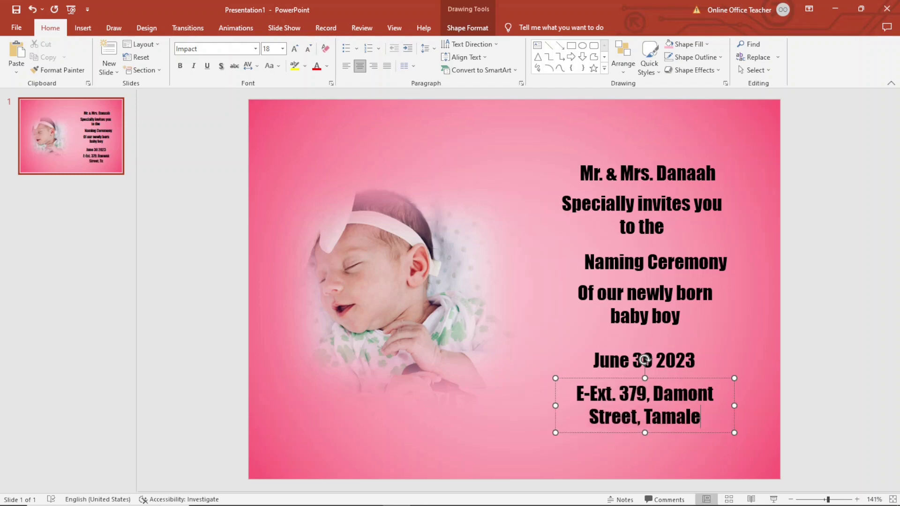
- Move the parents' name line near the top, enlarge it to 24 pt, and widen it to one line
{"action": "left_click", "coordinate": [661, 176]}
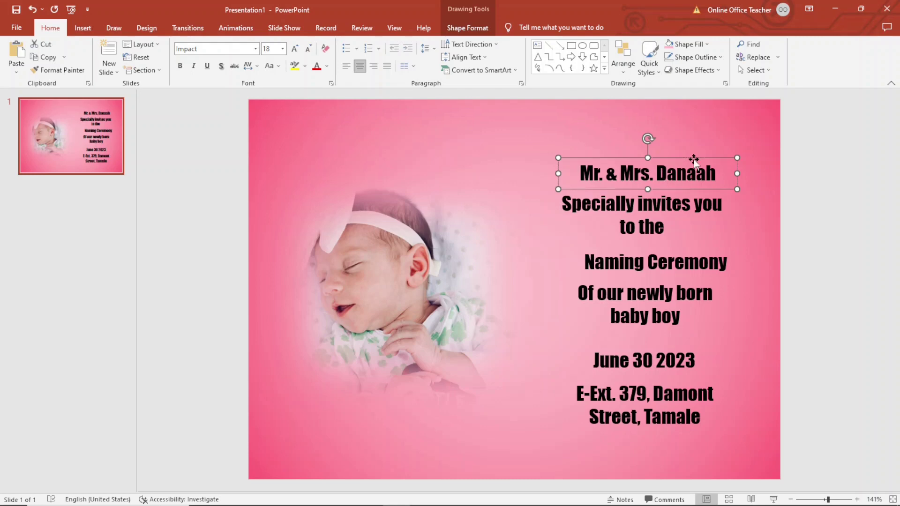
{"action": "left_click_drag", "start_coordinate": [694, 159], "coordinate": [694, 135]}
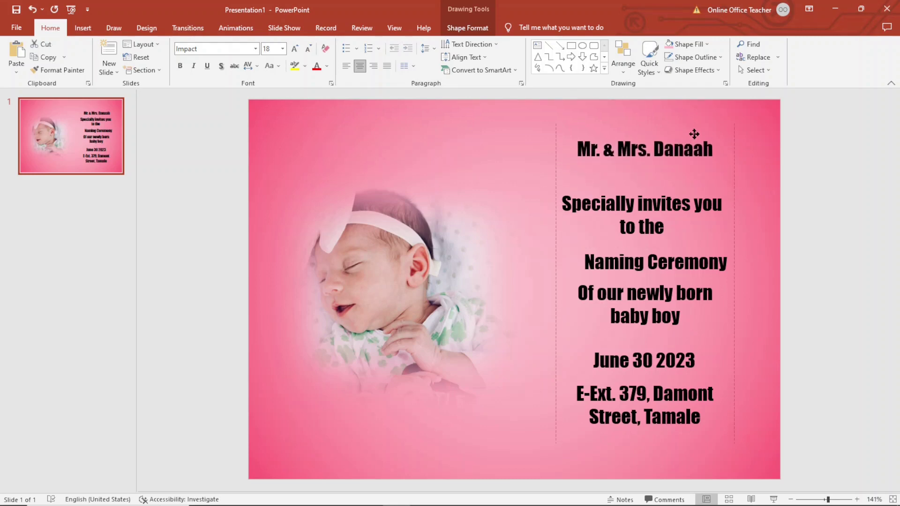
{"action": "left_click_drag", "start_coordinate": [694, 134], "coordinate": [691, 130]}
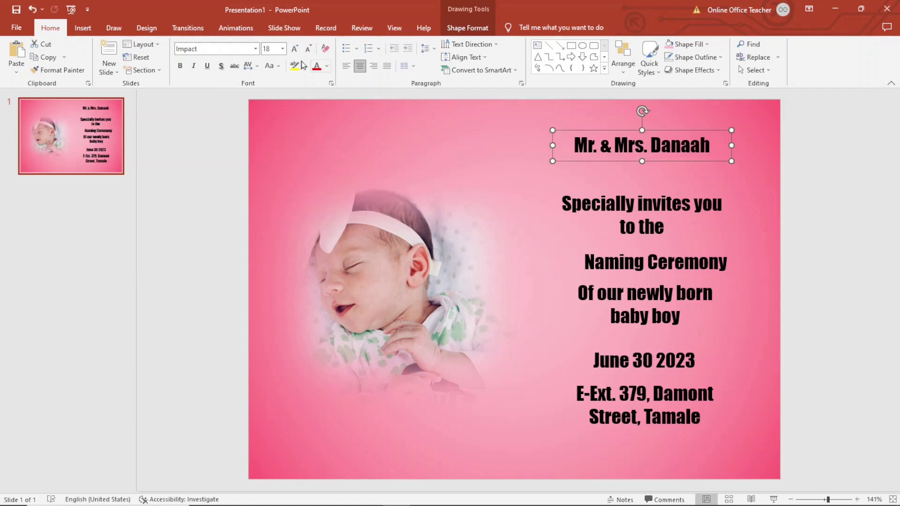
{"action": "left_click", "coordinate": [292, 50]}
{"action": "left_click", "coordinate": [293, 50]}
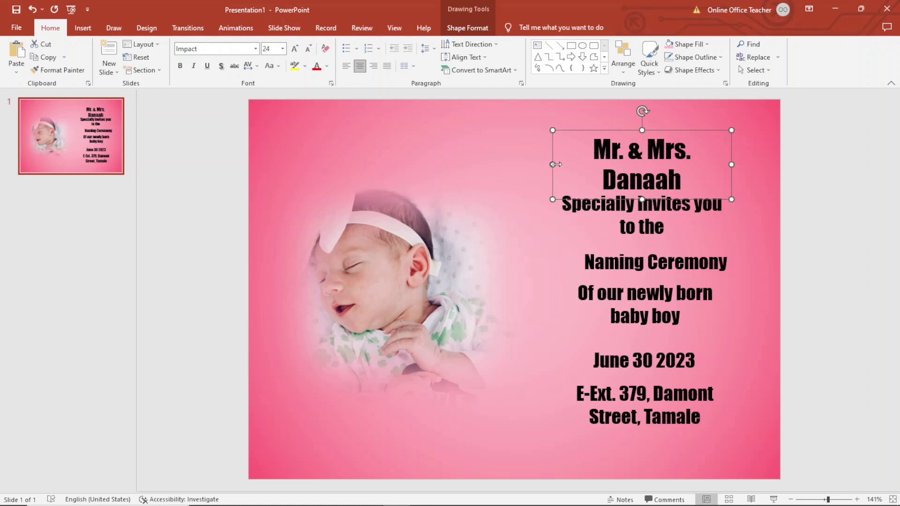
{"action": "left_click_drag", "start_coordinate": [553, 164], "coordinate": [531, 168]}
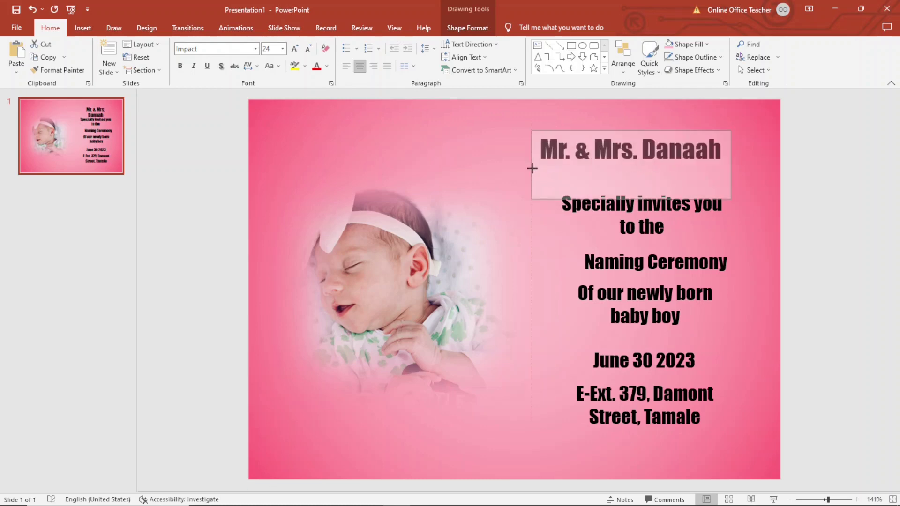
{"action": "left_click", "coordinate": [649, 214]}
{"action": "left_click", "coordinate": [628, 189]}
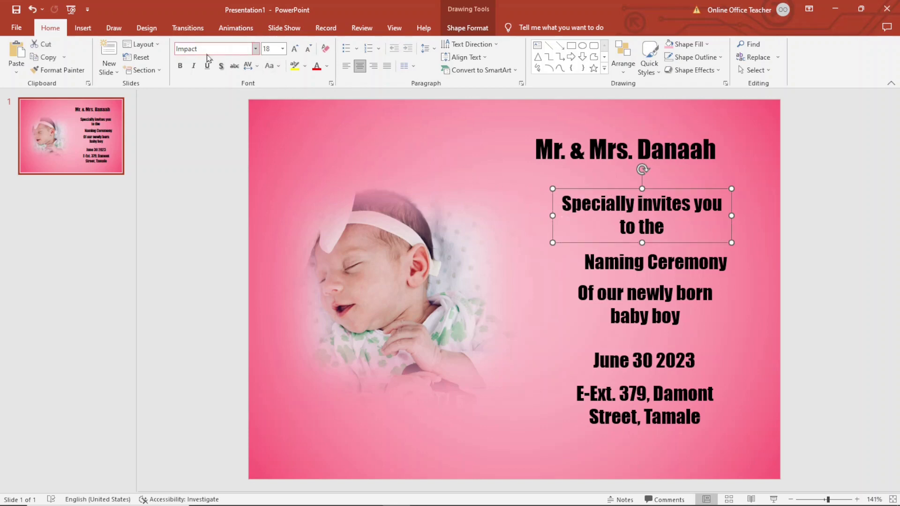
- Set the invitation line to Century Gothic in UPPERCASE
{"action": "left_click", "coordinate": [255, 48]}
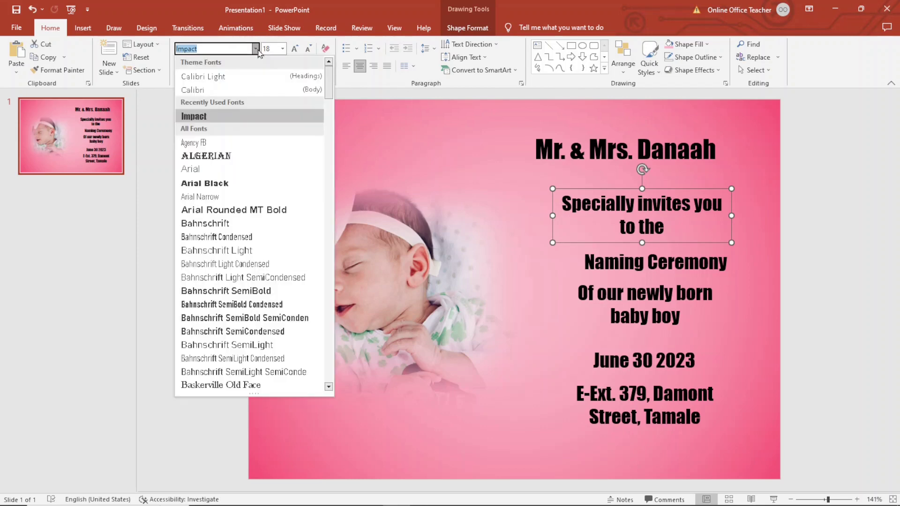
{"action": "scroll", "coordinate": [249, 187], "scroll_direction": "down", "scroll_amount": 5}
{"action": "scroll", "coordinate": [251, 206], "scroll_direction": "down", "scroll_amount": 2}
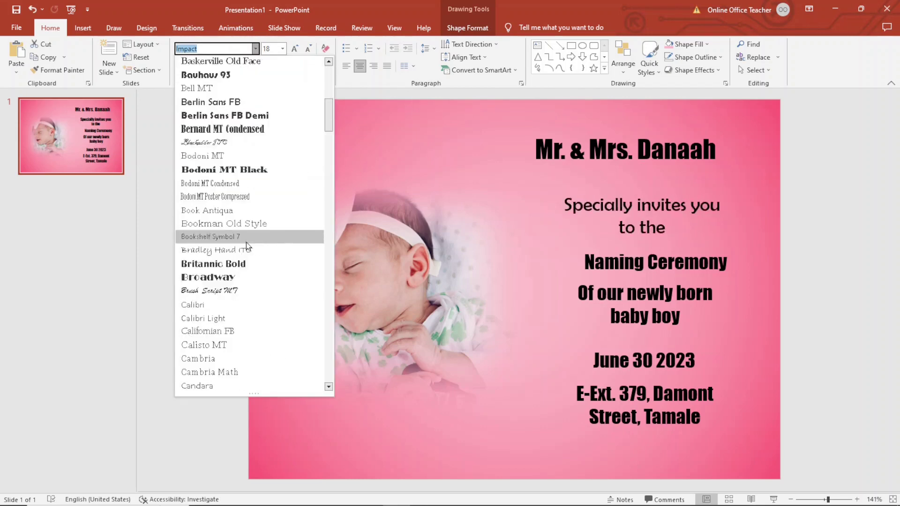
{"action": "scroll", "coordinate": [251, 234], "scroll_direction": "down", "scroll_amount": 4}
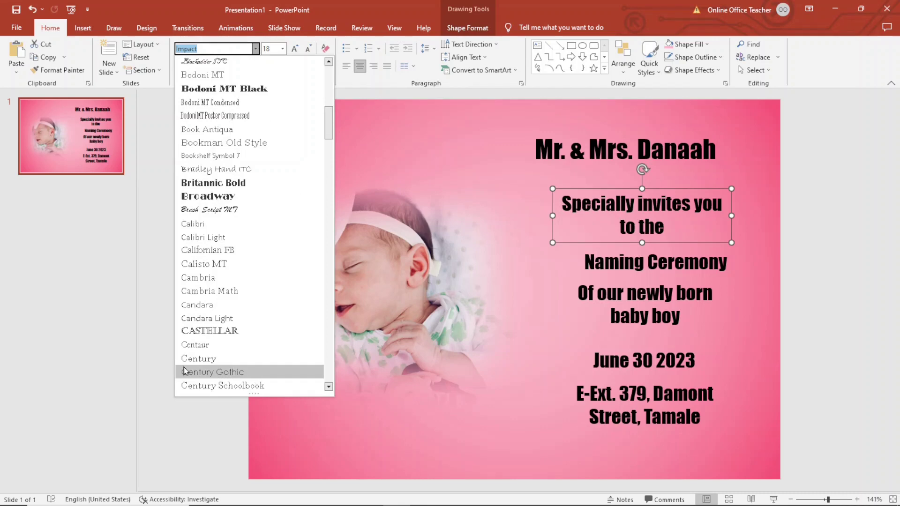
{"action": "left_click", "coordinate": [209, 373]}
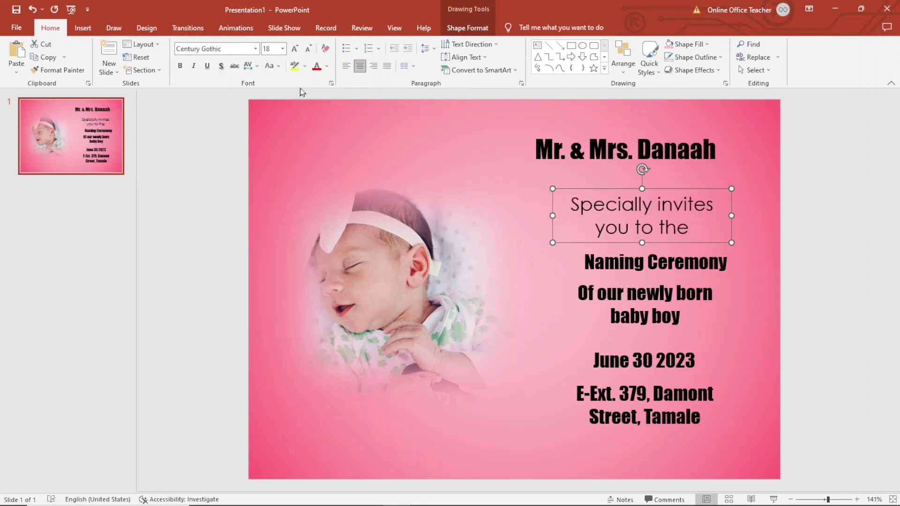
{"action": "left_click", "coordinate": [275, 70]}
{"action": "left_click", "coordinate": [300, 107]}
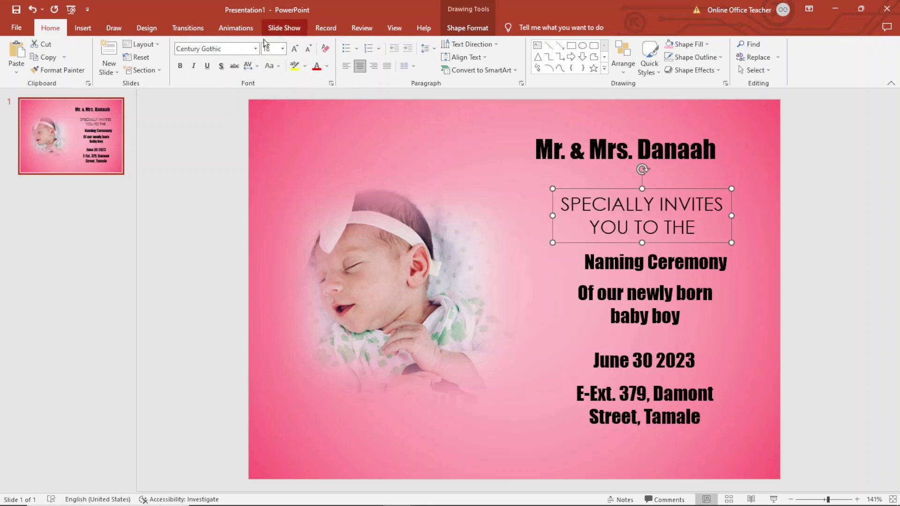
- Shrink the invitation line to 10.5 pt and place it directly under the parents' name
{"action": "left_click", "coordinate": [308, 49]}
{"action": "left_click", "coordinate": [308, 49]}
{"action": "left_click", "coordinate": [308, 48]}
{"action": "left_click", "coordinate": [308, 49]}
{"action": "left_click", "coordinate": [308, 49]}
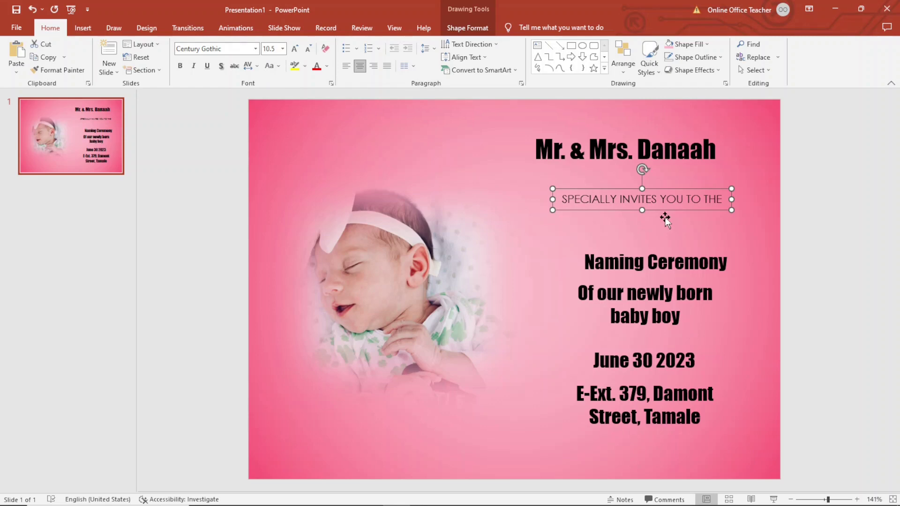
{"action": "mouse_move", "coordinate": [665, 215]}
{"action": "left_mouse_down"}
{"action": "mouse_move", "coordinate": [637, 192]}
{"action": "mouse_move", "coordinate": [648, 179]}
{"action": "left_mouse_up"}
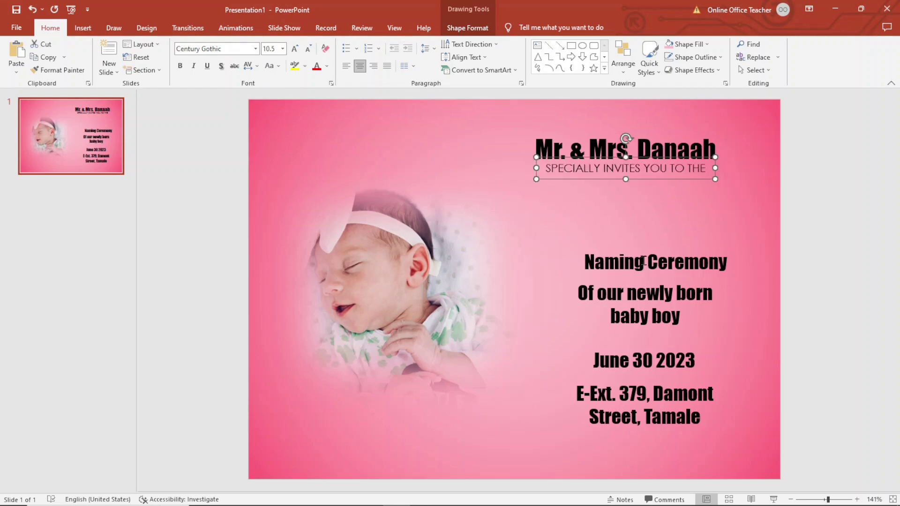
{"action": "left_click", "coordinate": [665, 262]}
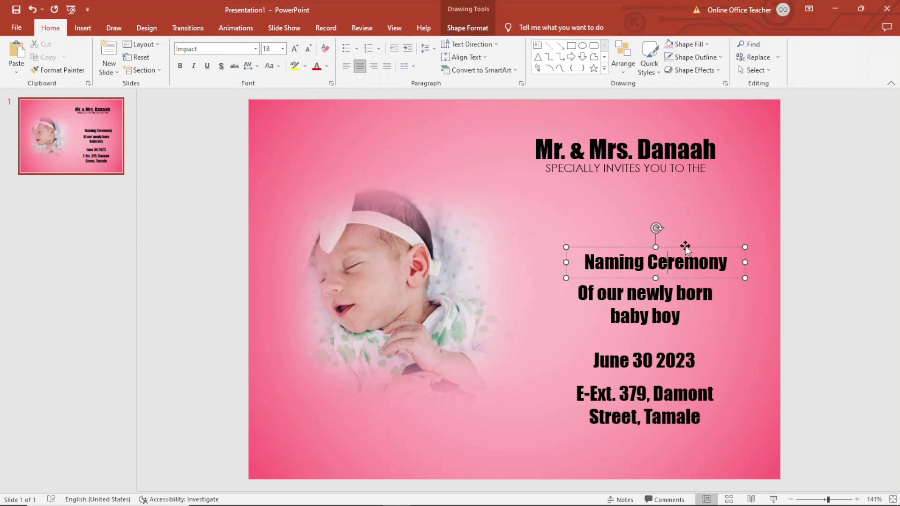
- Move Naming Ceremony up beneath the invitation line and set it in Brush Script MT
{"action": "left_click_drag", "start_coordinate": [683, 246], "coordinate": [655, 216]}
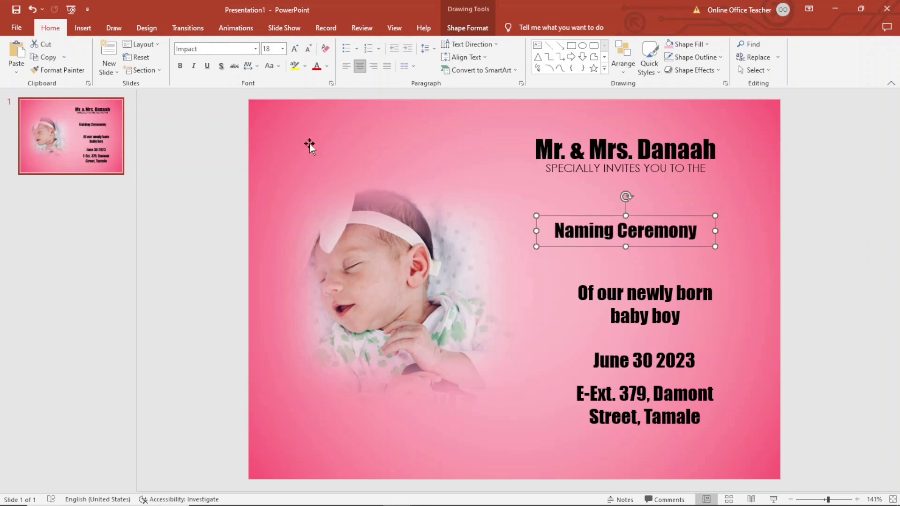
{"action": "left_click", "coordinate": [255, 50]}
{"action": "scroll", "coordinate": [264, 198], "scroll_direction": "down", "scroll_amount": 3}
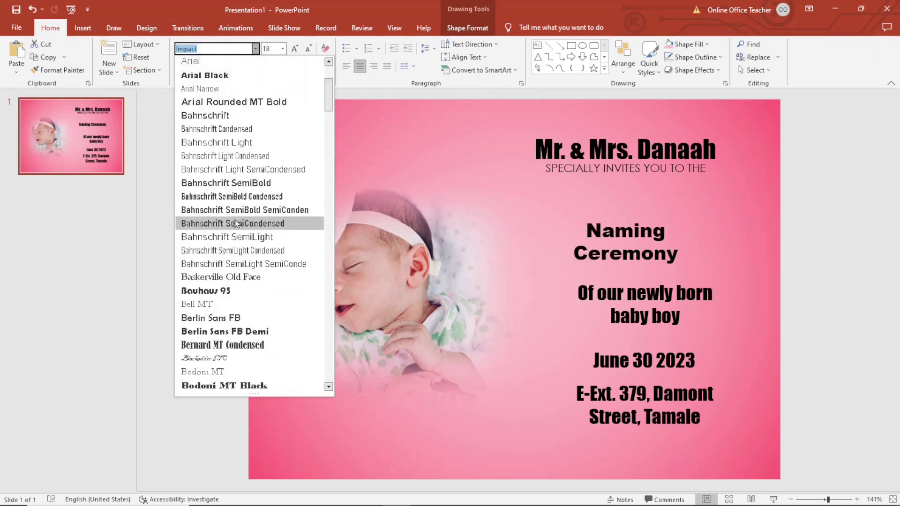
{"action": "scroll", "coordinate": [263, 197], "scroll_direction": "down", "scroll_amount": 2}
{"action": "scroll", "coordinate": [262, 193], "scroll_direction": "up", "scroll_amount": 5}
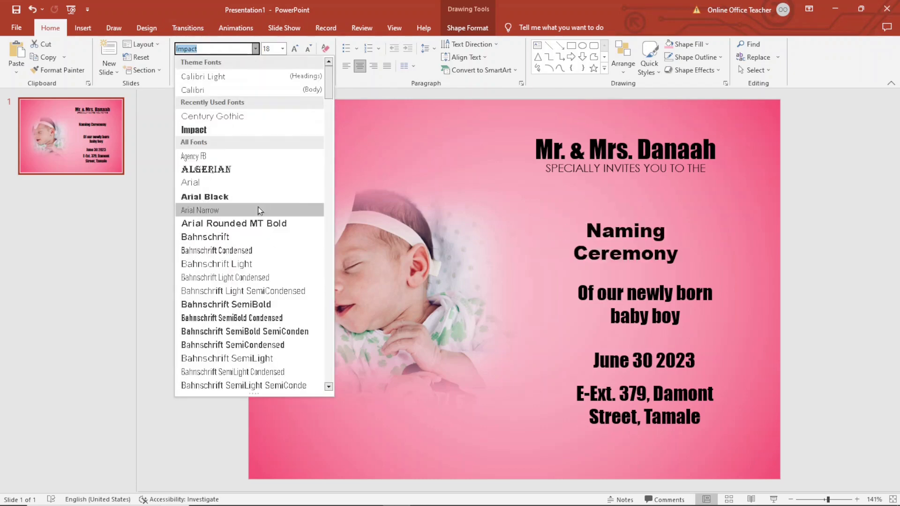
{"action": "scroll", "coordinate": [258, 207], "scroll_direction": "down", "scroll_amount": 5}
{"action": "scroll", "coordinate": [239, 292], "scroll_direction": "down", "scroll_amount": 1}
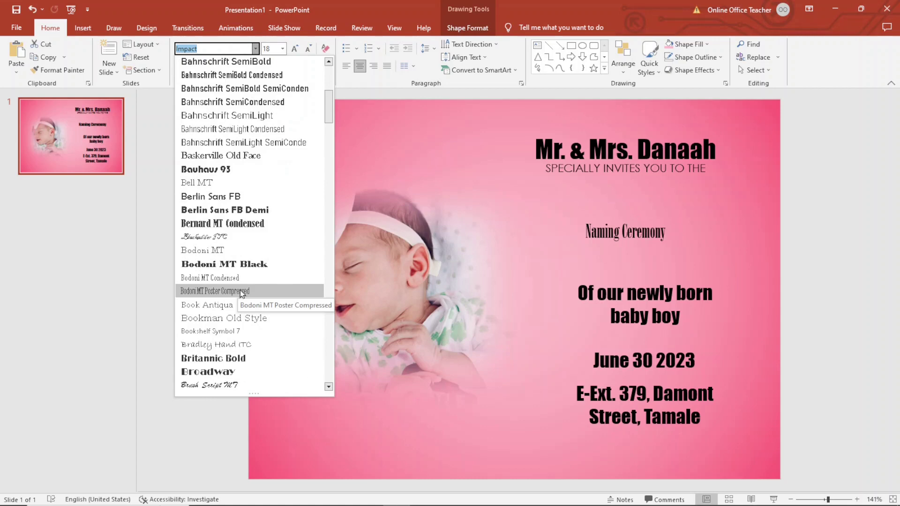
{"action": "scroll", "coordinate": [241, 293], "scroll_direction": "down", "scroll_amount": 1}
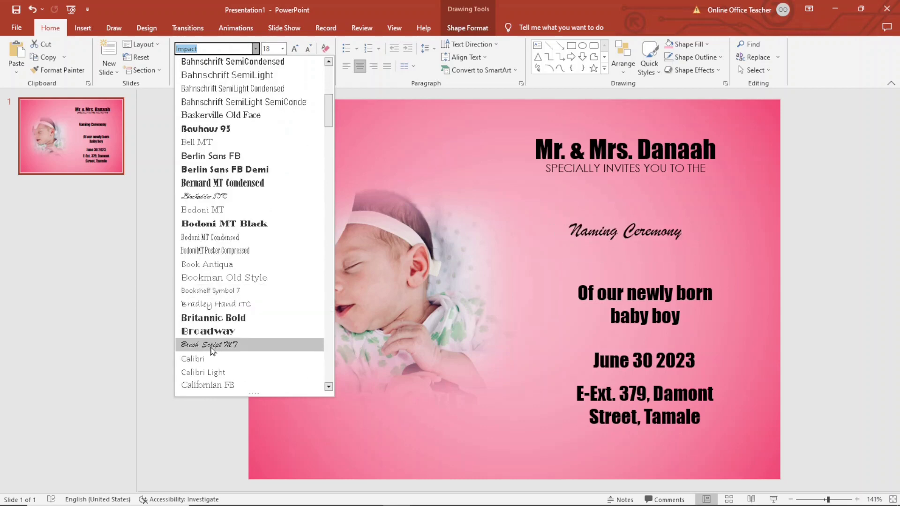
{"action": "left_click", "coordinate": [212, 345]}
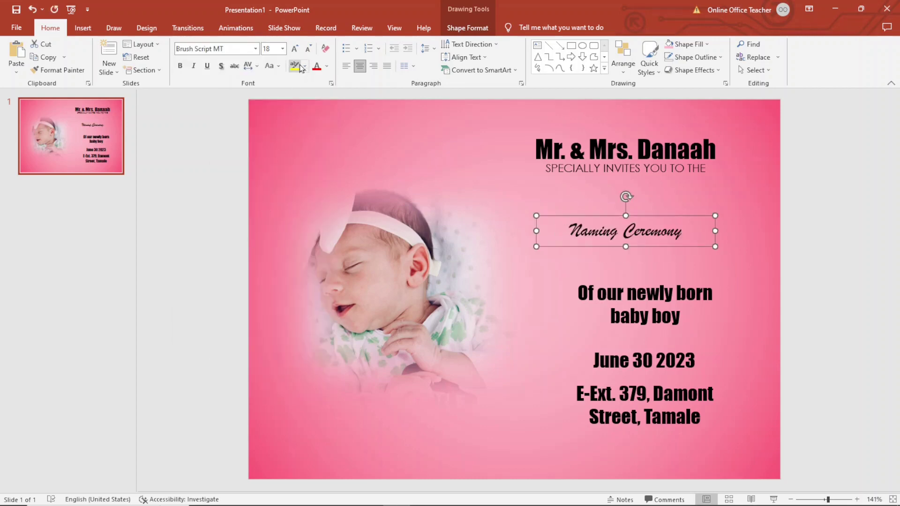
- Enlarge the Naming Ceremony text to 54 pt
{"action": "left_click", "coordinate": [295, 48]}
{"action": "left_click", "coordinate": [294, 49]}
{"action": "left_click", "coordinate": [294, 49]}
{"action": "left_click", "coordinate": [295, 49]}
{"action": "left_click", "coordinate": [294, 49]}
{"action": "left_click", "coordinate": [294, 48]}
{"action": "left_click", "coordinate": [294, 49]}
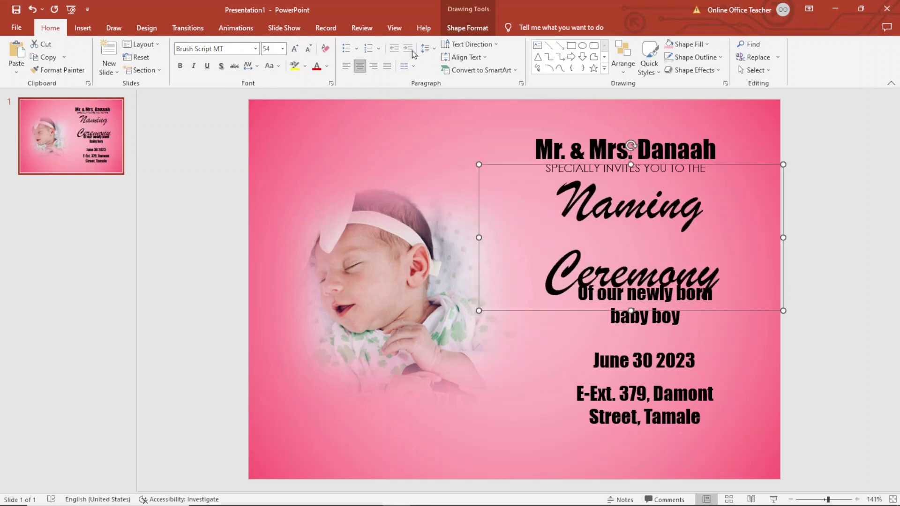
- Set the Naming Ceremony title's line spacing to exactly 50 pt
{"action": "left_click", "coordinate": [432, 56]}
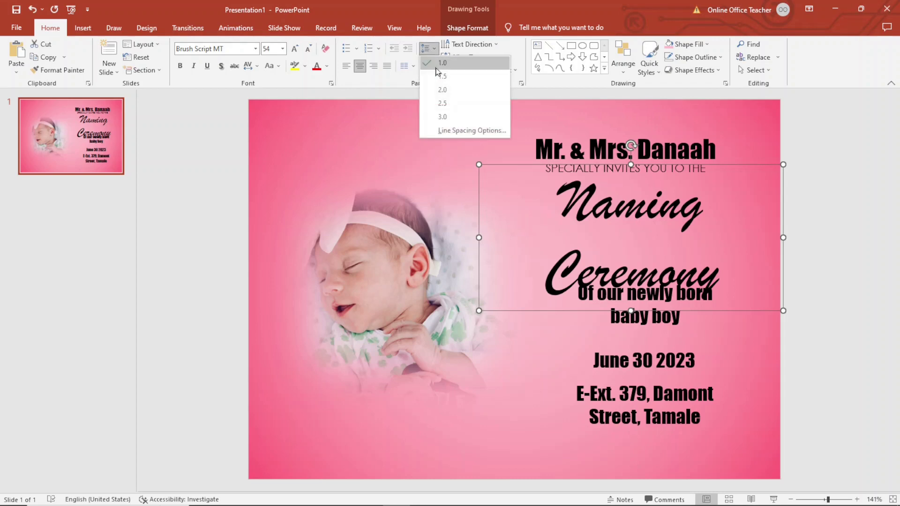
{"action": "left_click", "coordinate": [453, 131]}
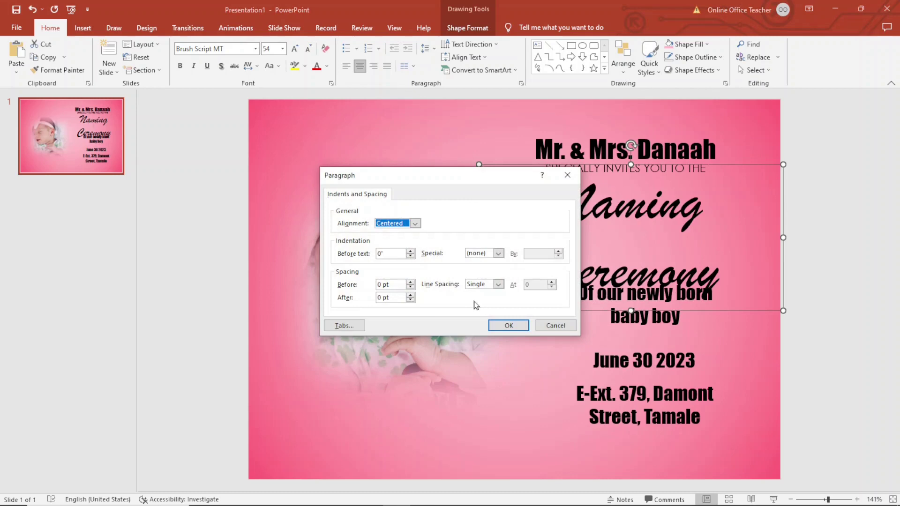
{"action": "left_click", "coordinate": [499, 284]}
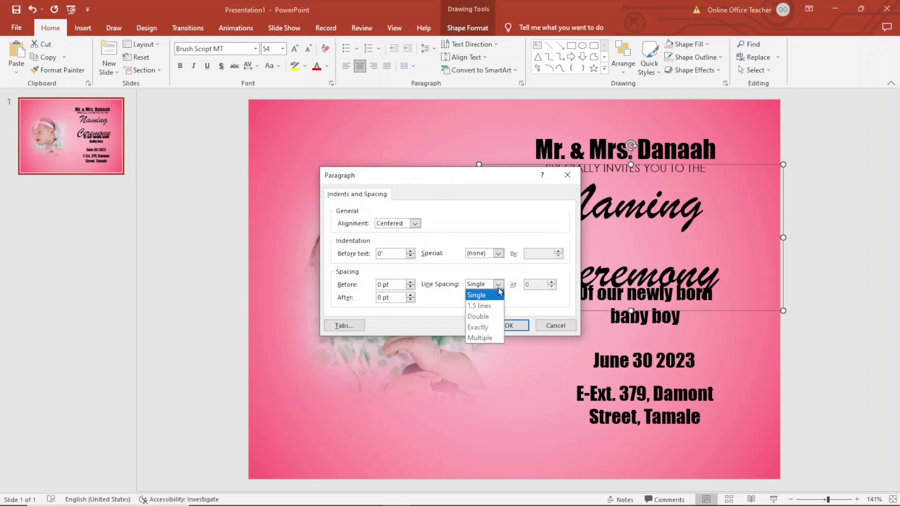
{"action": "left_click", "coordinate": [478, 328]}
{"action": "left_click", "coordinate": [558, 289]}
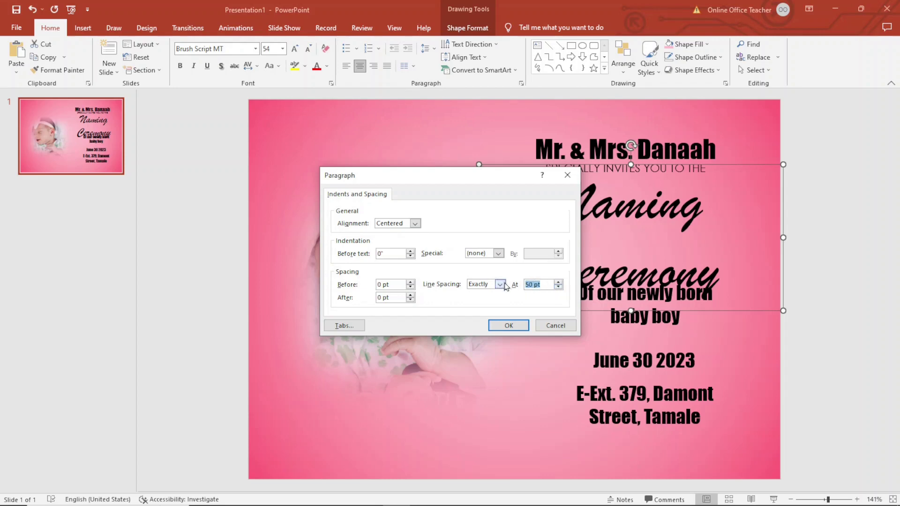
{"action": "left_click", "coordinate": [507, 325]}
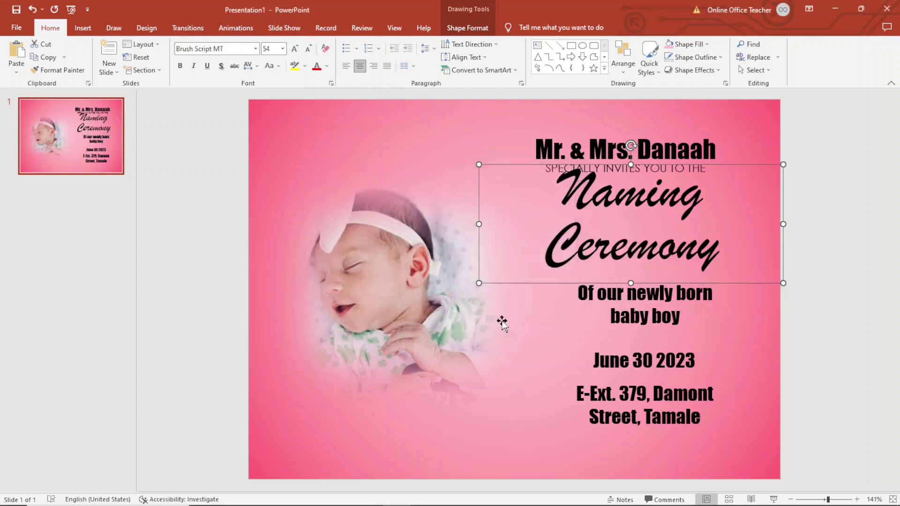
- Tighten the exact line spacing to 30 pt, then 40 pt, and move the title lower
{"action": "left_click", "coordinate": [430, 47]}
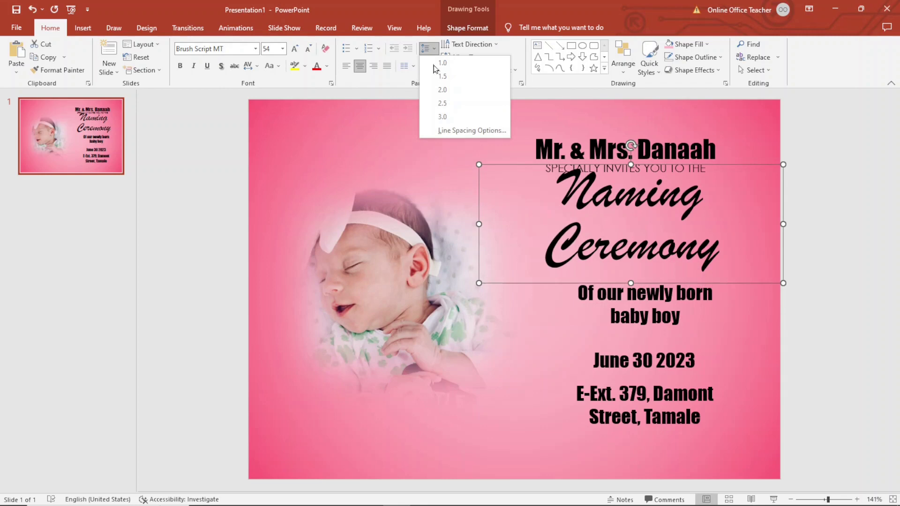
{"action": "left_click", "coordinate": [458, 131]}
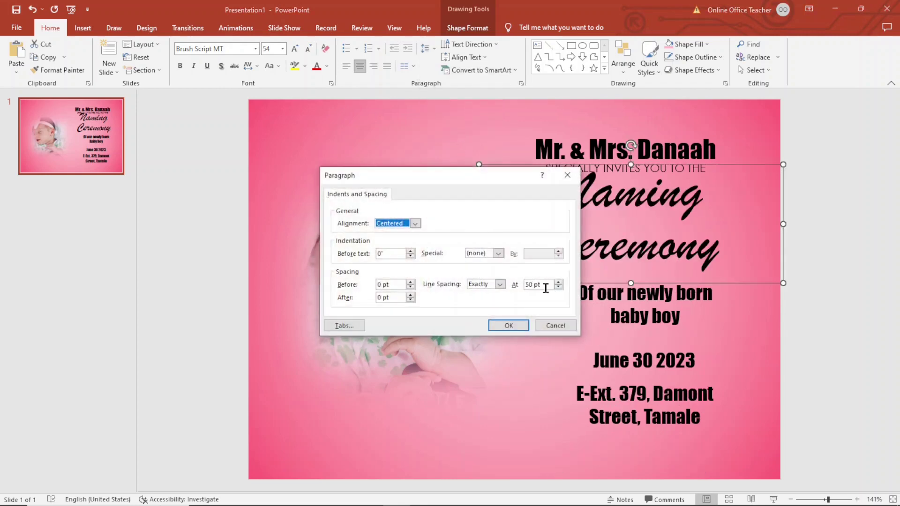
{"action": "left_click_drag", "start_coordinate": [530, 285], "coordinate": [516, 284]}
{"action": "left_click", "coordinate": [509, 325]}
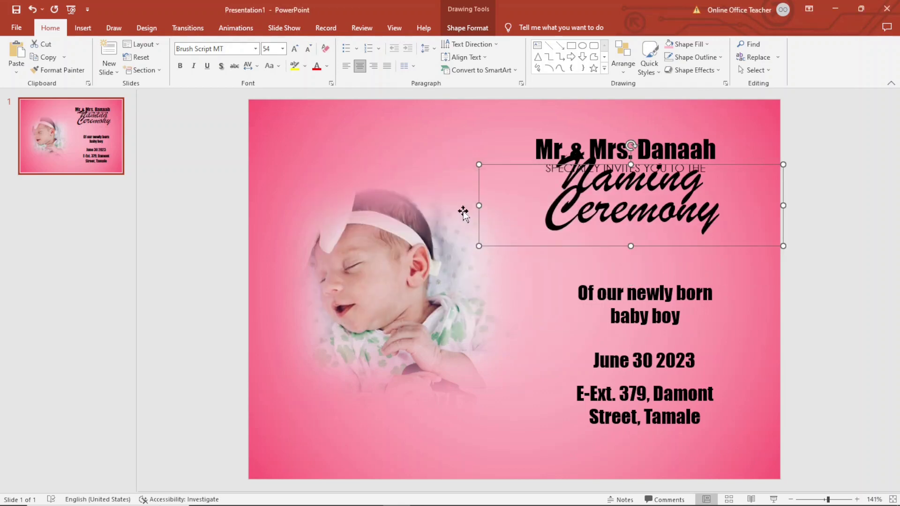
{"action": "left_click", "coordinate": [429, 48]}
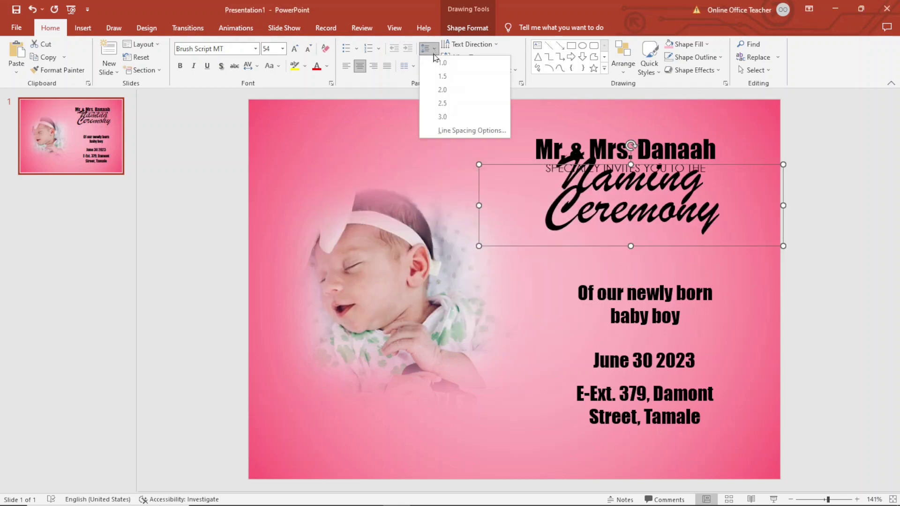
{"action": "left_click", "coordinate": [449, 133]}
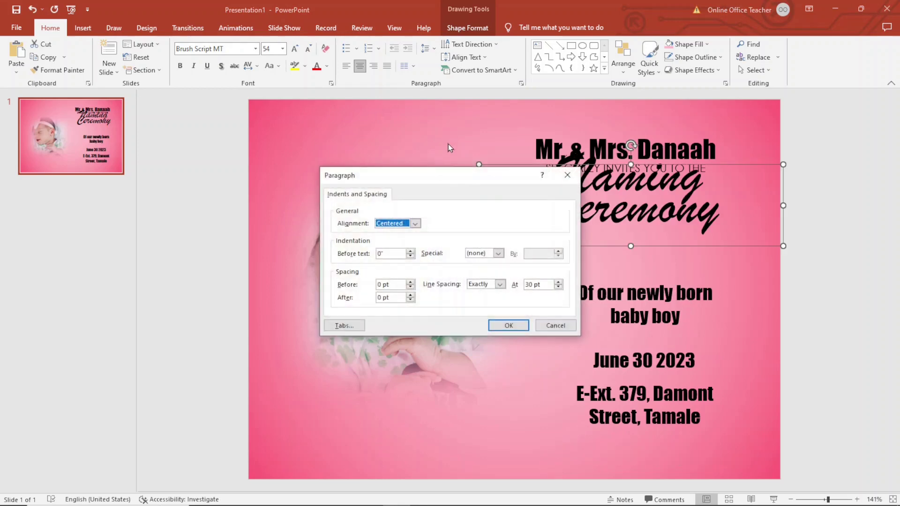
{"action": "left_click", "coordinate": [530, 285]}
{"action": "left_click", "coordinate": [508, 325]}
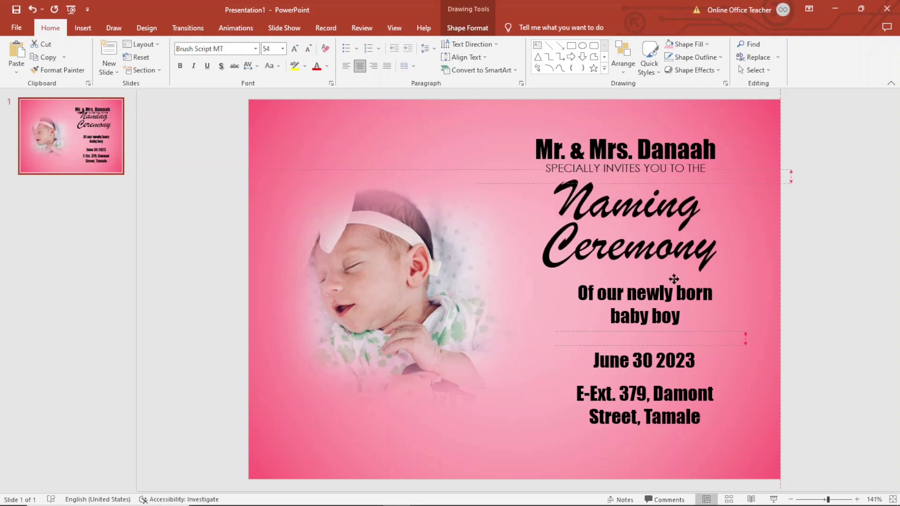
{"action": "left_click_drag", "start_coordinate": [679, 263], "coordinate": [674, 294]}
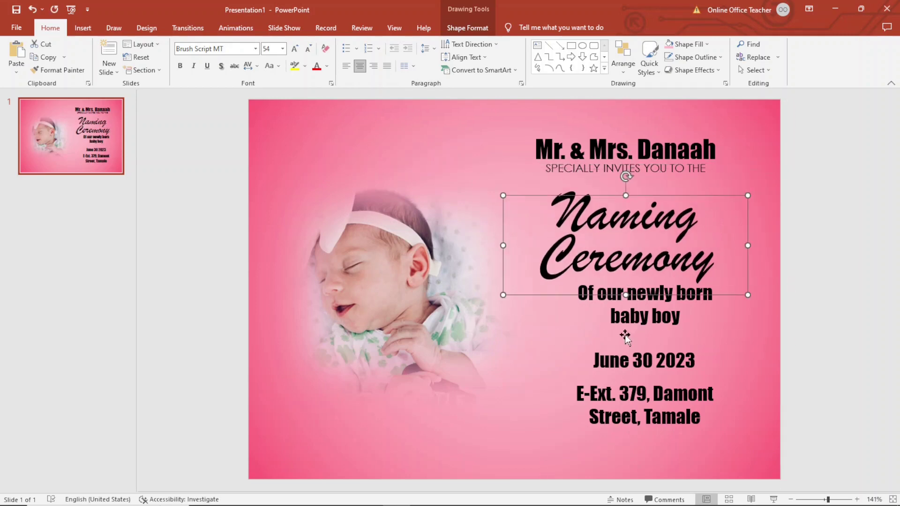
- Copy the invitation line's Century Gothic formatting onto the baby-boy line with Format Painter
{"action": "left_click", "coordinate": [646, 320]}
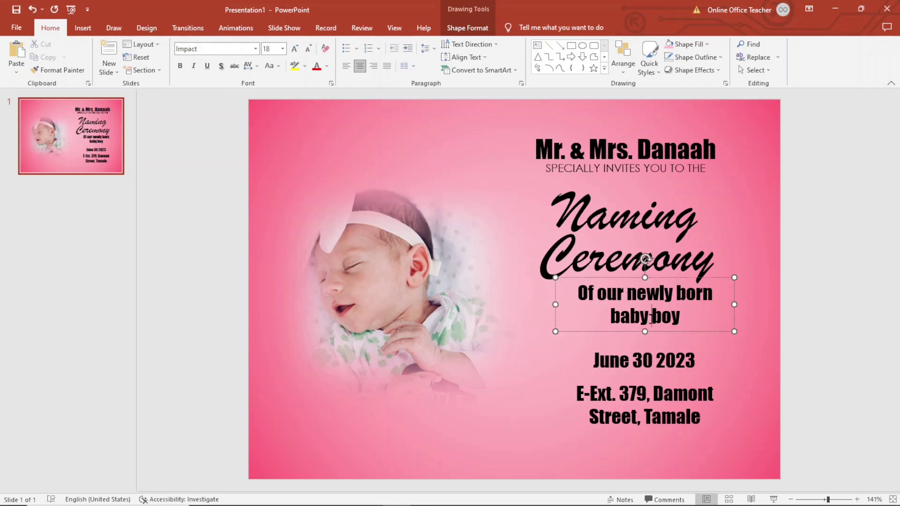
{"action": "left_click", "coordinate": [696, 329]}
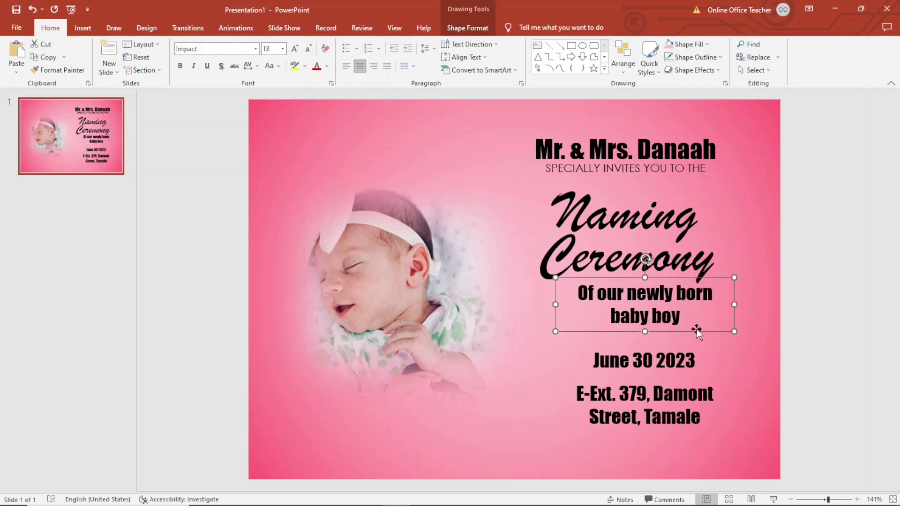
{"action": "left_click", "coordinate": [656, 170]}
{"action": "left_click", "coordinate": [665, 180]}
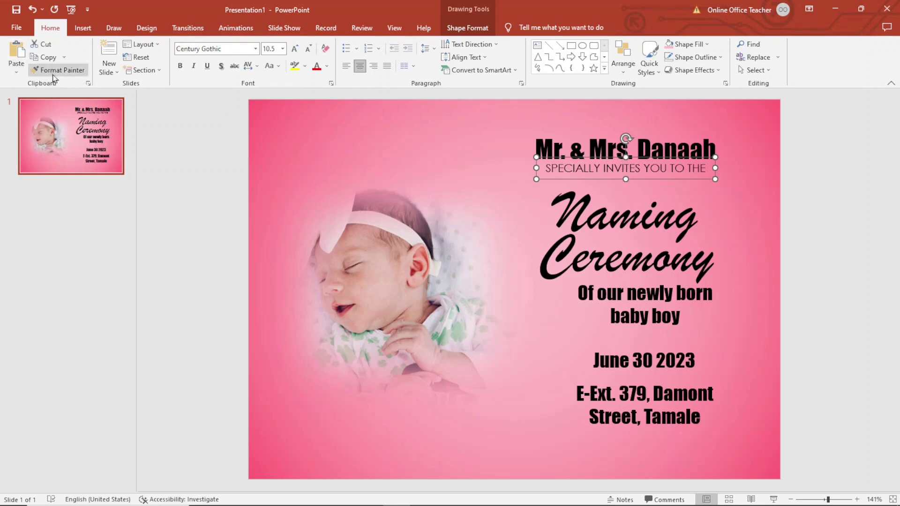
{"action": "left_click", "coordinate": [58, 70]}
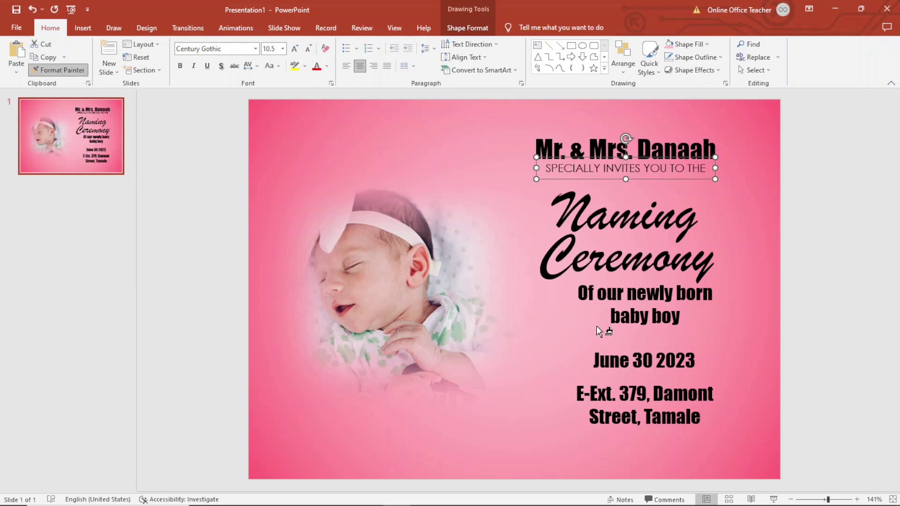
{"action": "left_click", "coordinate": [641, 318]}
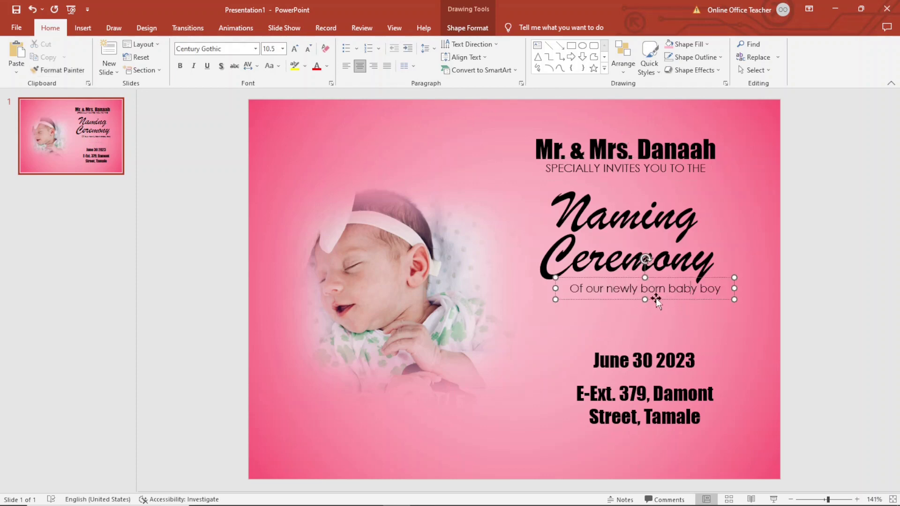
- Make the baby-boy line UPPERCASE on one line and move the date box up
{"action": "left_click", "coordinate": [615, 281]}
{"action": "left_click", "coordinate": [271, 66]}
{"action": "left_click", "coordinate": [290, 108]}
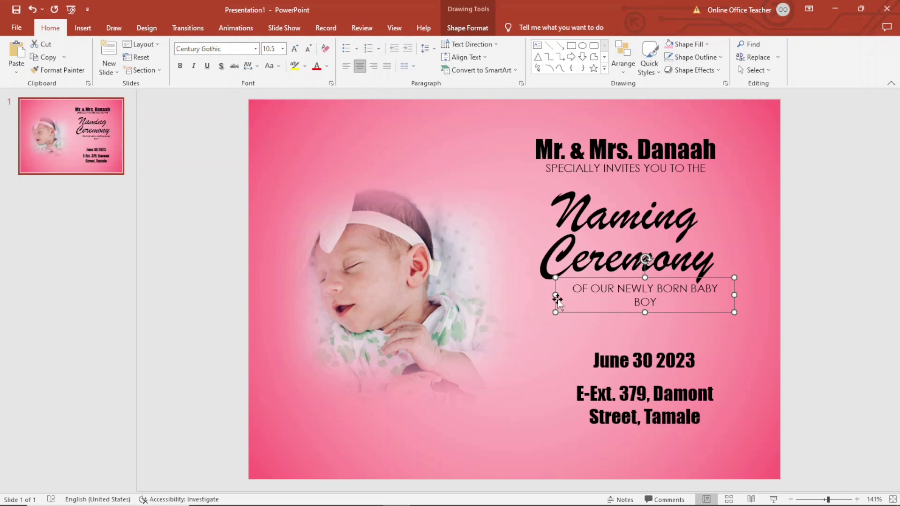
{"action": "left_click_drag", "start_coordinate": [556, 293], "coordinate": [538, 294]}
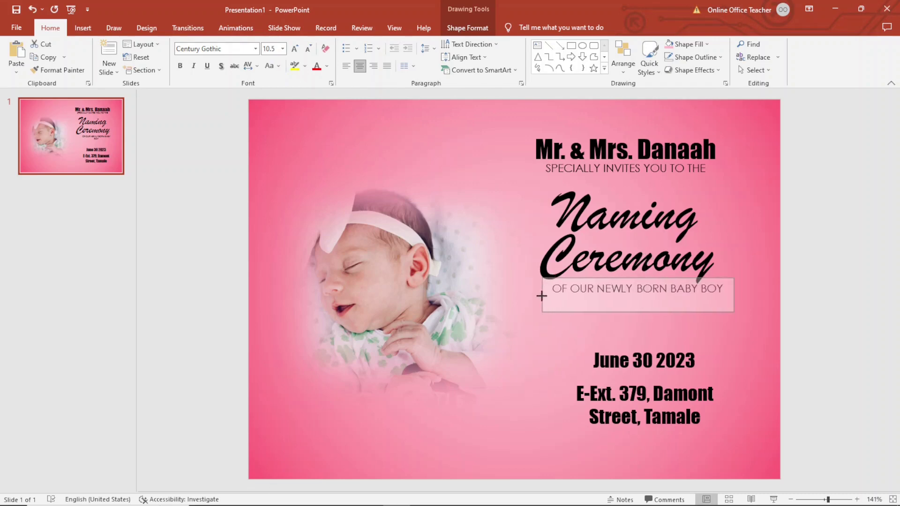
{"action": "left_click", "coordinate": [645, 362]}
{"action": "left_click_drag", "start_coordinate": [668, 346], "coordinate": [655, 332]}
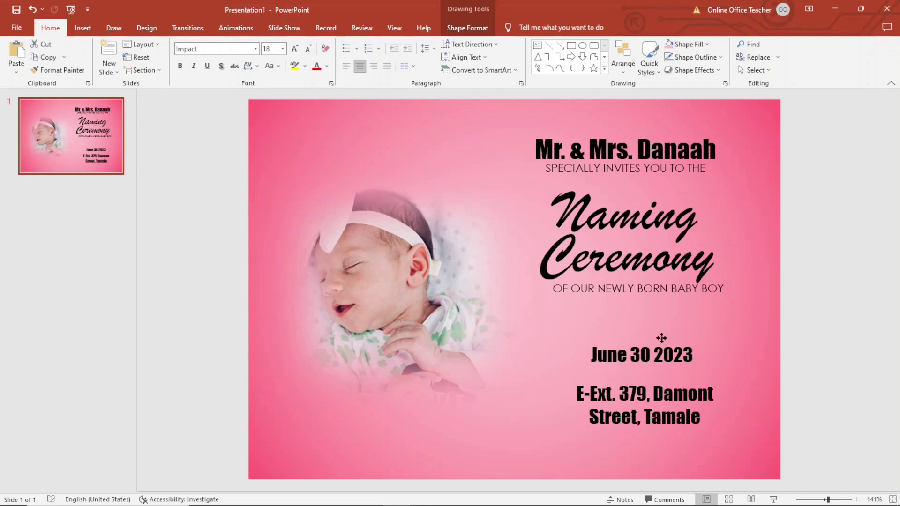
- Enlarge the June 30 2023 date, raise the 30 to 40 pt, and fit it on one line under the subtitle
{"action": "left_click", "coordinate": [294, 49]}
{"action": "left_click", "coordinate": [295, 49]}
{"action": "left_click", "coordinate": [294, 49]}
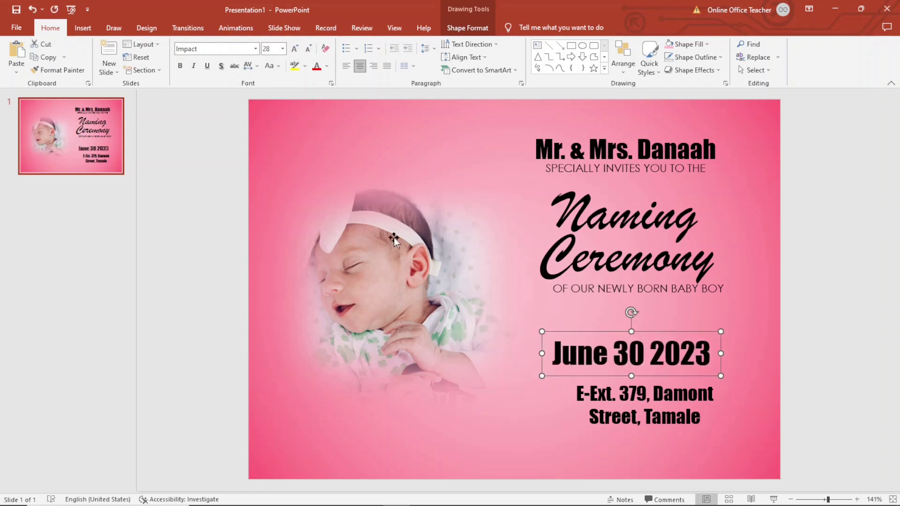
{"action": "left_click", "coordinate": [615, 353]}
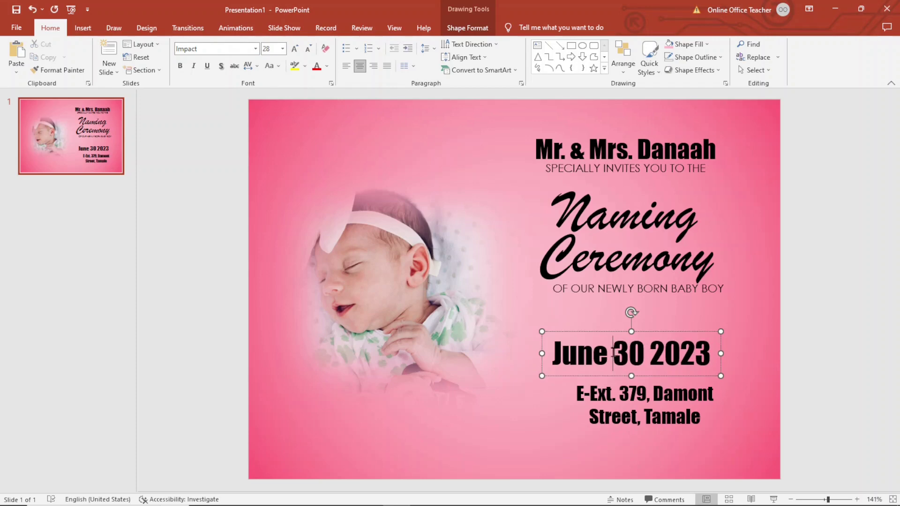
{"action": "left_click_drag", "start_coordinate": [614, 355], "coordinate": [642, 359]}
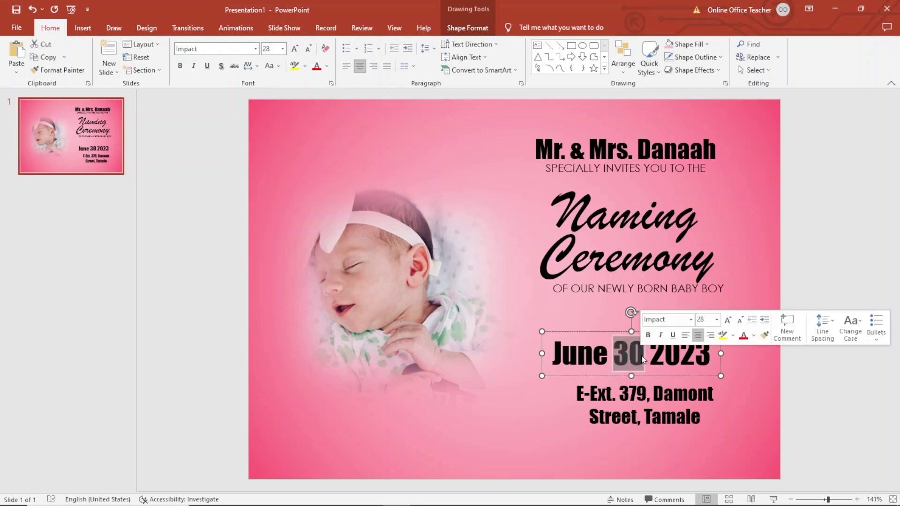
{"action": "left_click", "coordinate": [295, 49]}
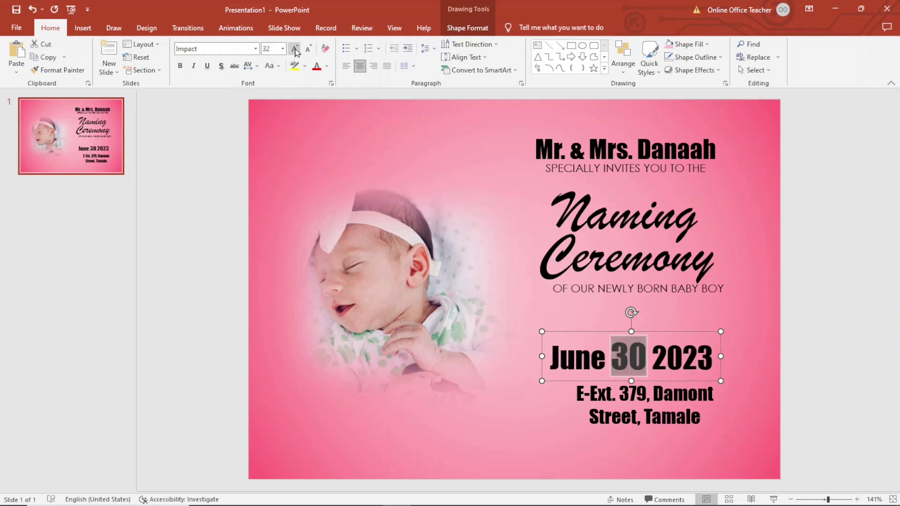
{"action": "left_click", "coordinate": [294, 49]}
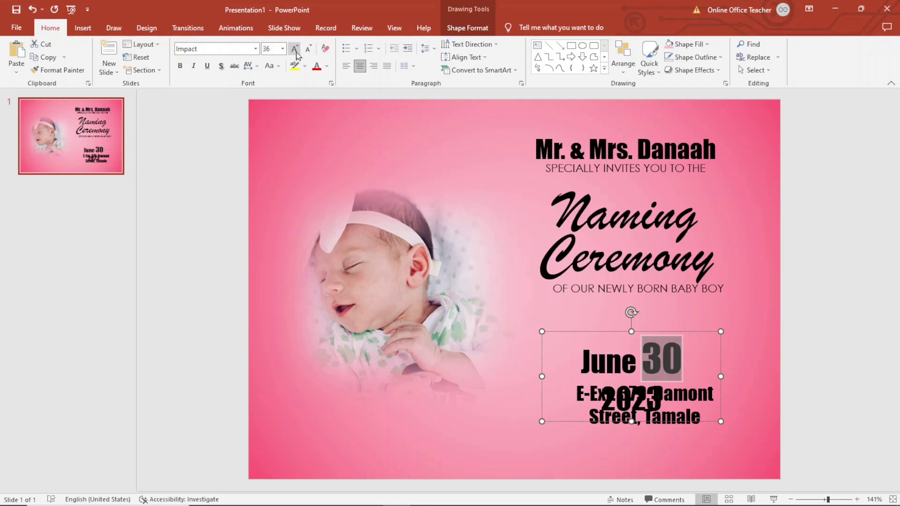
{"action": "left_click", "coordinate": [295, 49]}
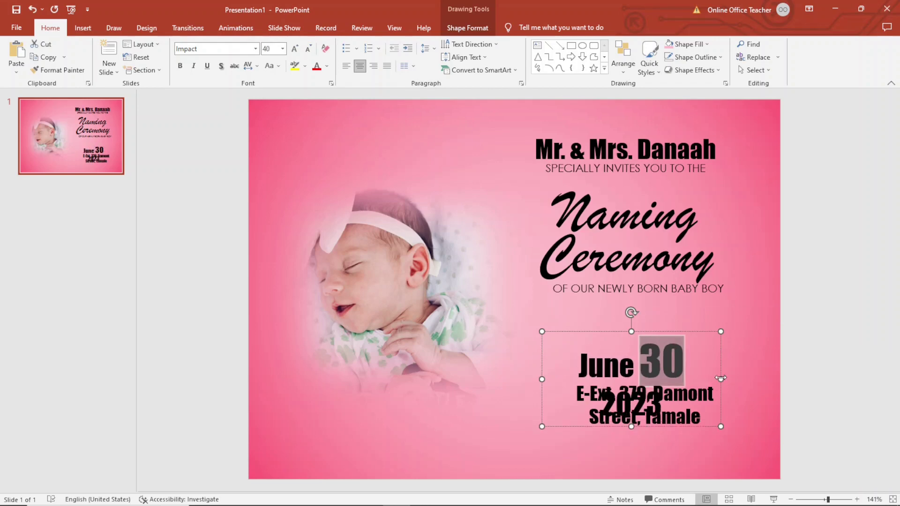
{"action": "left_click_drag", "start_coordinate": [721, 378], "coordinate": [743, 378]}
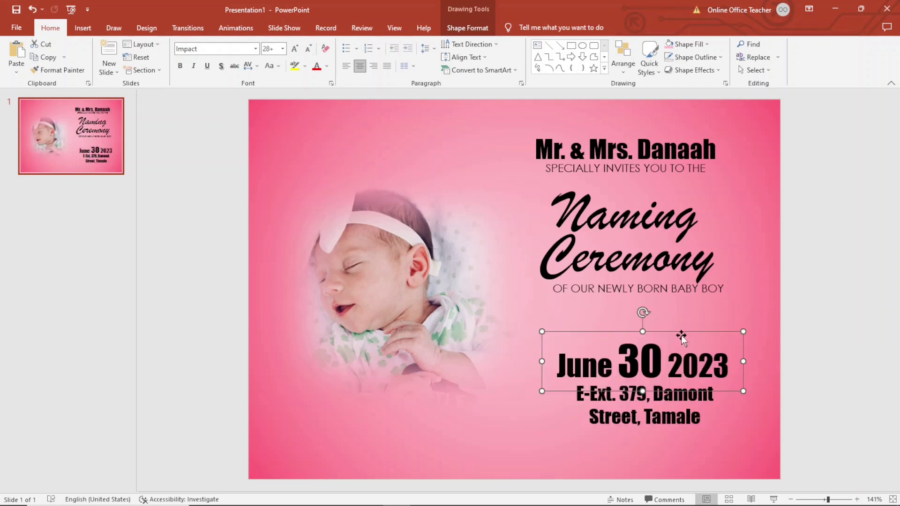
{"action": "left_click_drag", "start_coordinate": [681, 335], "coordinate": [673, 318]}
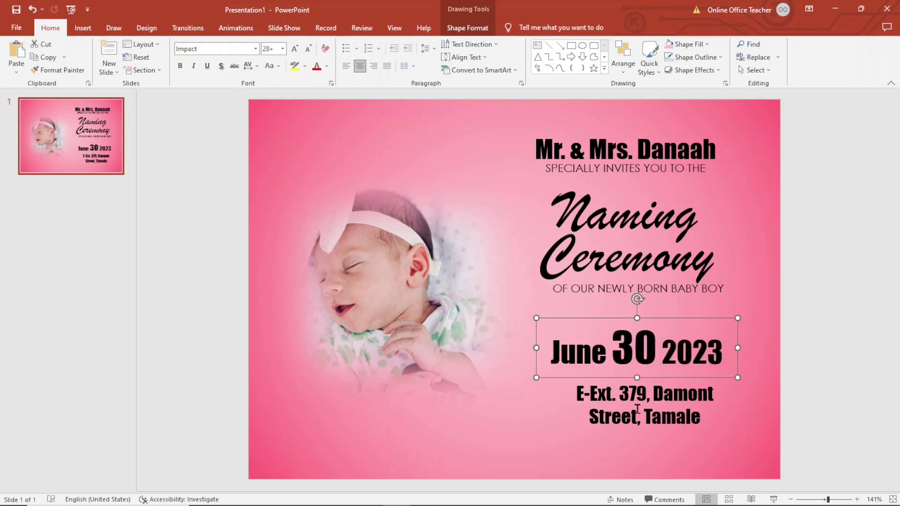
{"action": "left_click", "coordinate": [637, 409]}
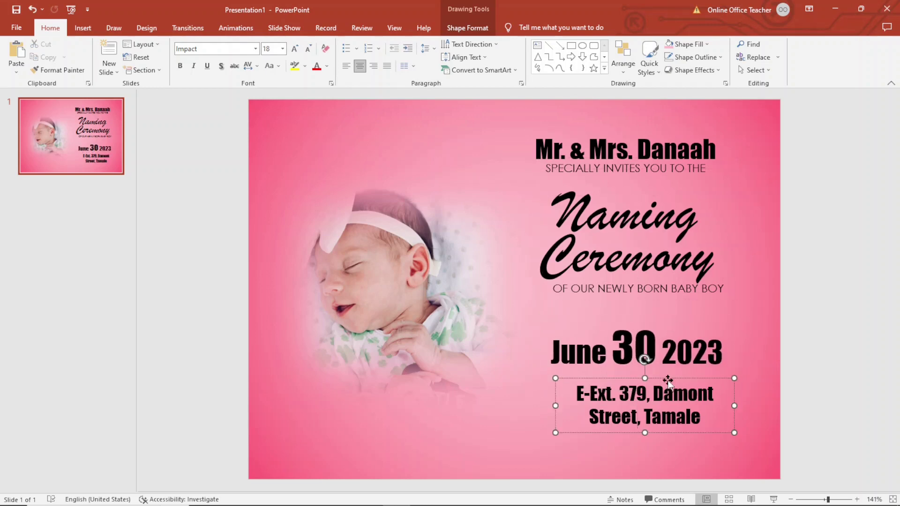
- Move the address lower, apply the baby-boy line's Century Gothic formatting, and shrink it to 10 pt
{"action": "left_click_drag", "start_coordinate": [668, 380], "coordinate": [657, 388]}
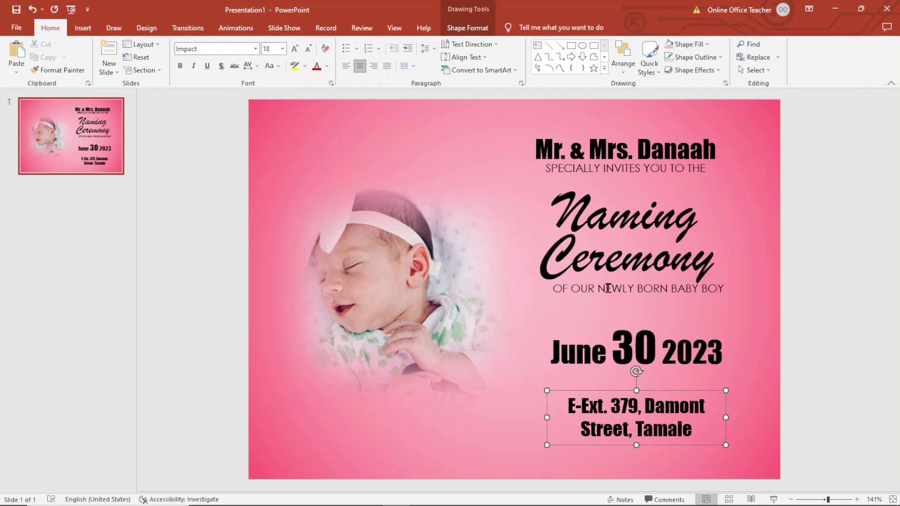
{"action": "left_click", "coordinate": [641, 290]}
{"action": "left_click", "coordinate": [667, 299]}
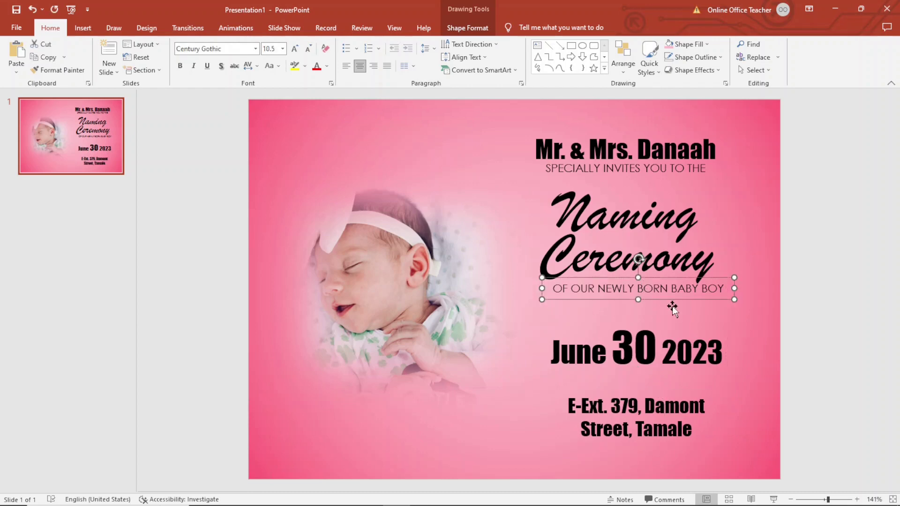
{"action": "left_click", "coordinate": [58, 70]}
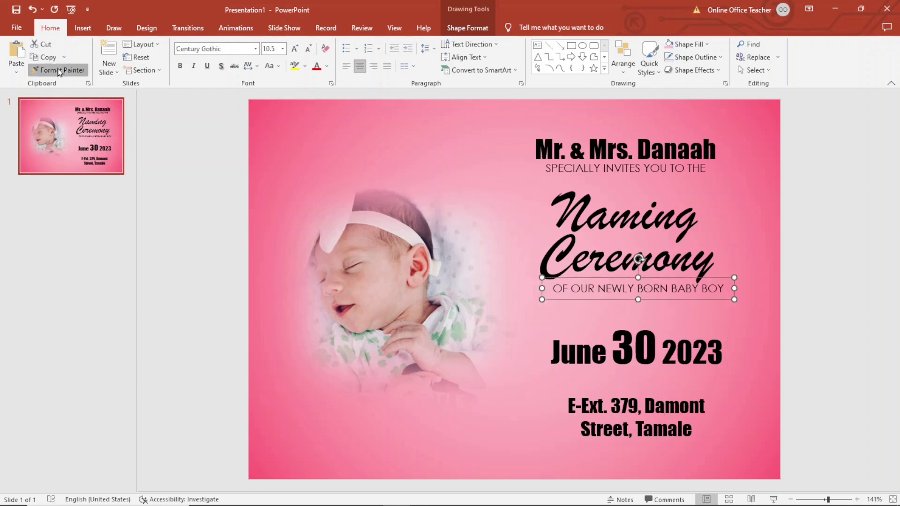
{"action": "left_click", "coordinate": [633, 424]}
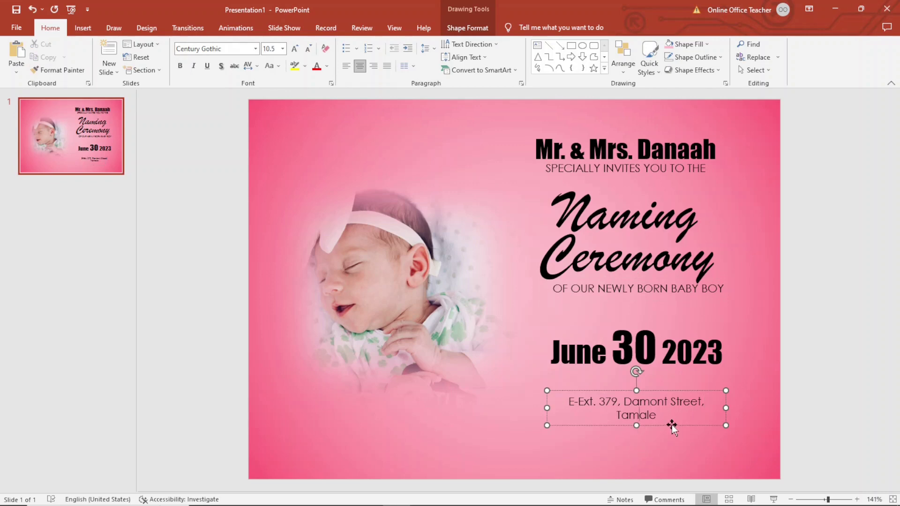
{"action": "left_click_drag", "start_coordinate": [671, 425], "coordinate": [678, 438]}
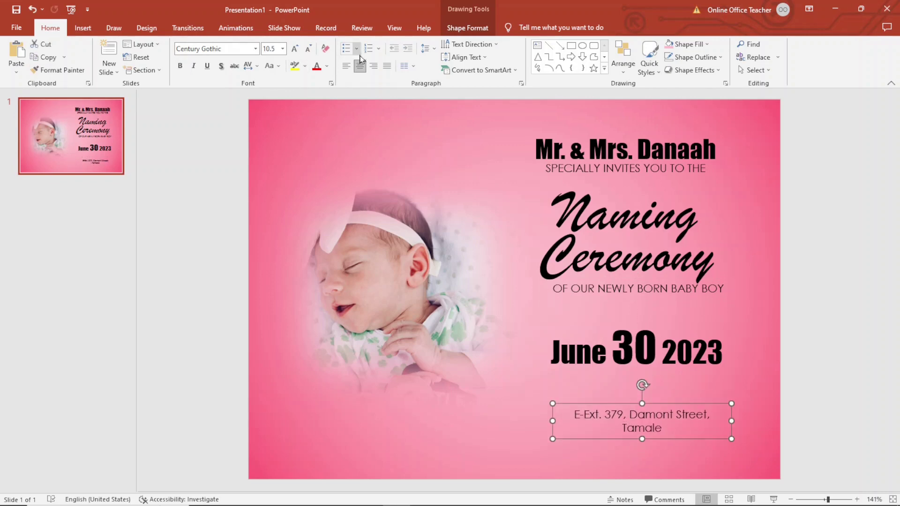
{"action": "left_click", "coordinate": [308, 50]}
- Shrink the address text, then duplicate the parents' name heading and move the copy below the date
{"action": "left_click", "coordinate": [308, 52]}
{"action": "left_click", "coordinate": [637, 140]}
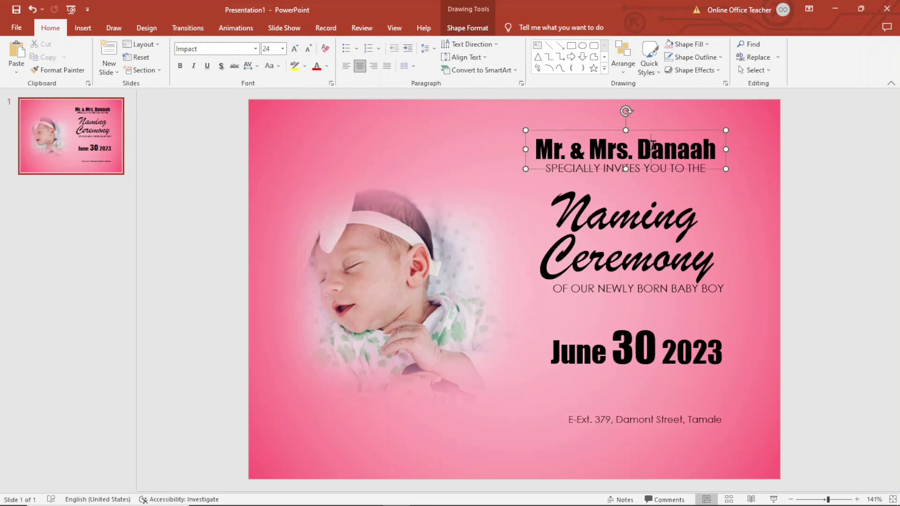
{"action": "left_click", "coordinate": [46, 57]}
{"action": "left_click", "coordinate": [16, 54]}
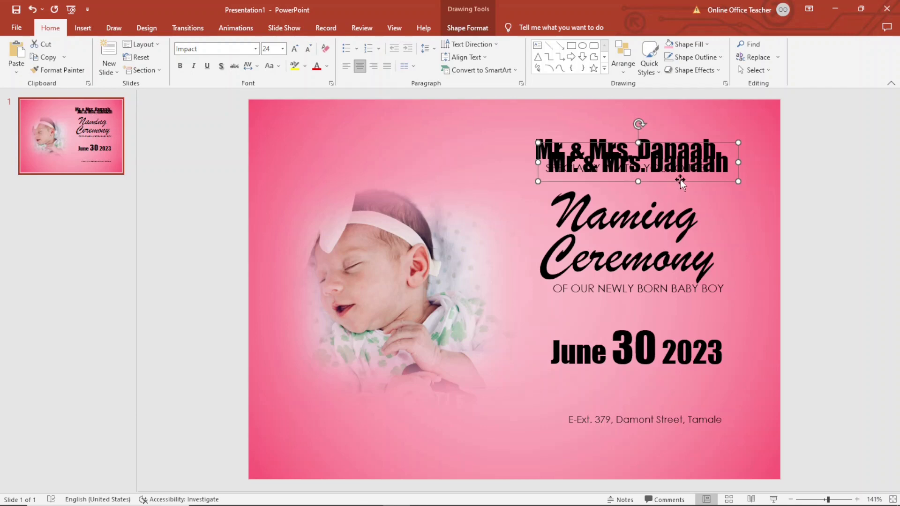
{"action": "left_click_drag", "start_coordinate": [680, 180], "coordinate": [680, 413]}
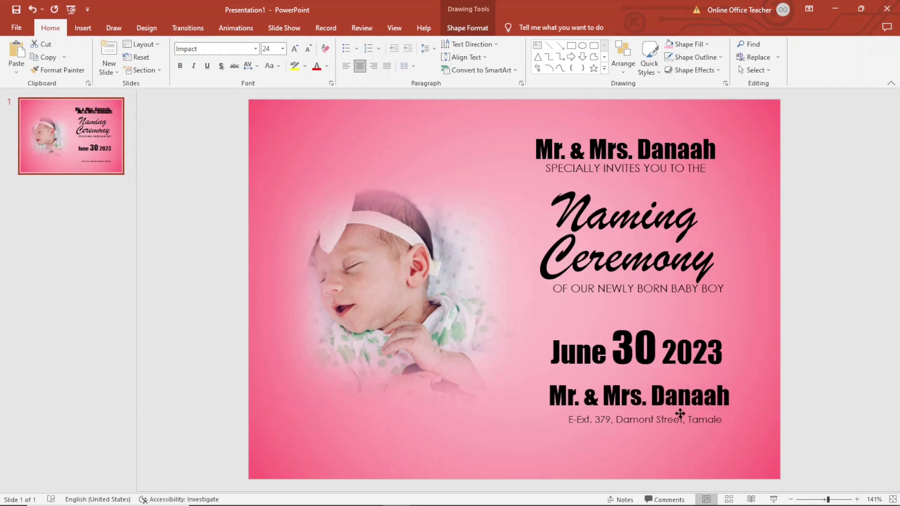
- Retype the copy as 'Venue:', narrow it, reduce it to 14 pt and place it above the address
{"action": "triple_click", "coordinate": [653, 403]}
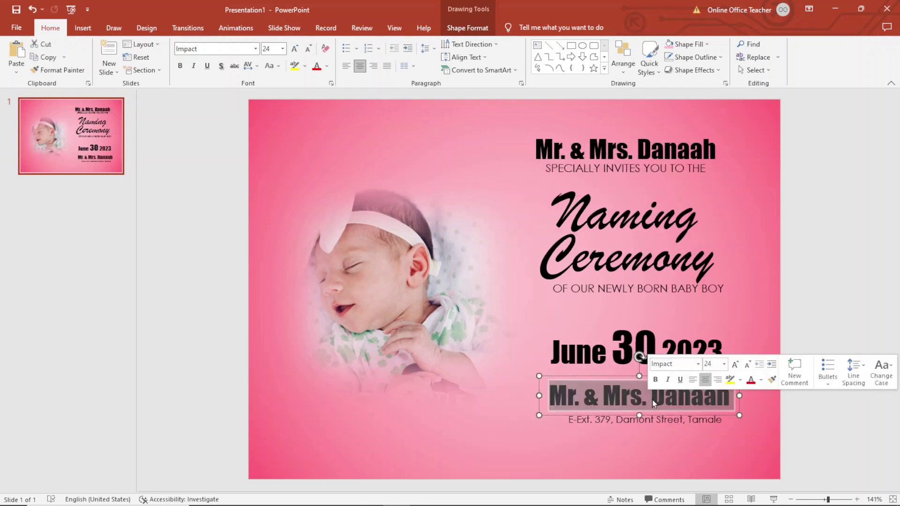
{"action": "type", "text": "V"}
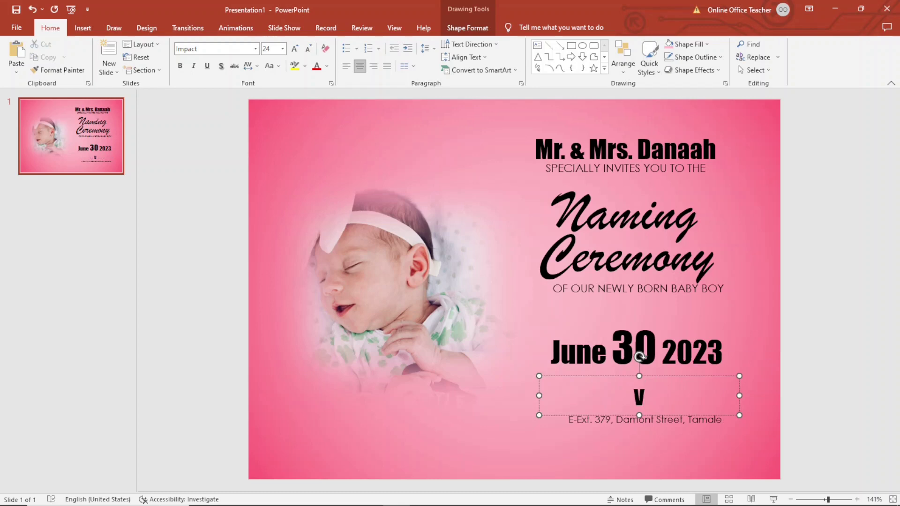
{"action": "type", "text": "en"}
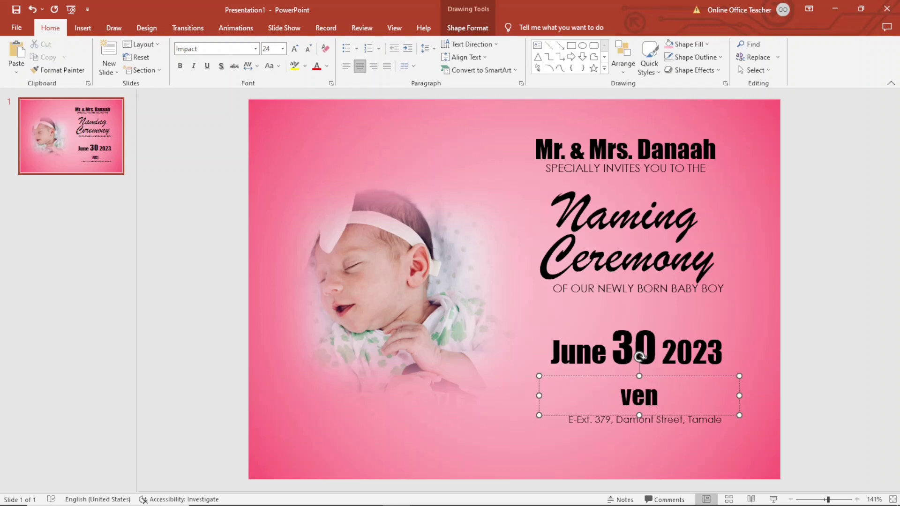
{"action": "type", "text": "ue:"}
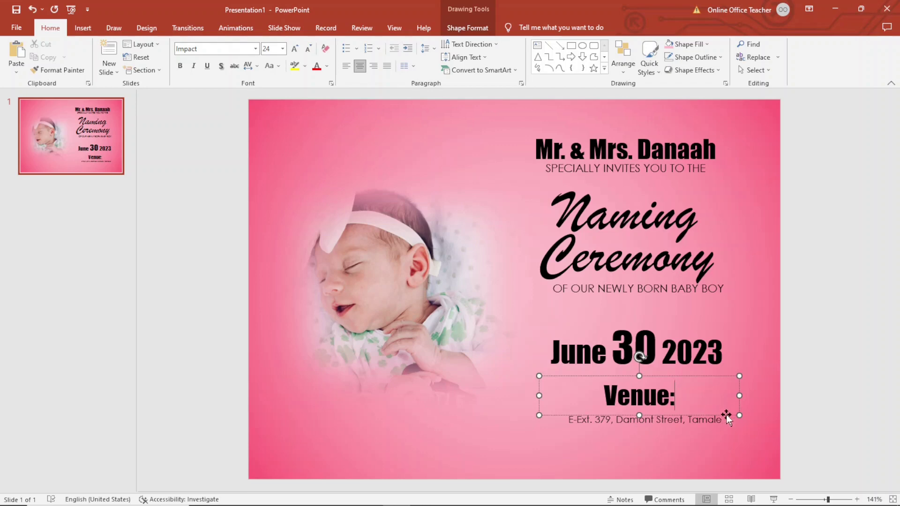
{"action": "left_click_drag", "start_coordinate": [540, 397], "coordinate": [610, 397]}
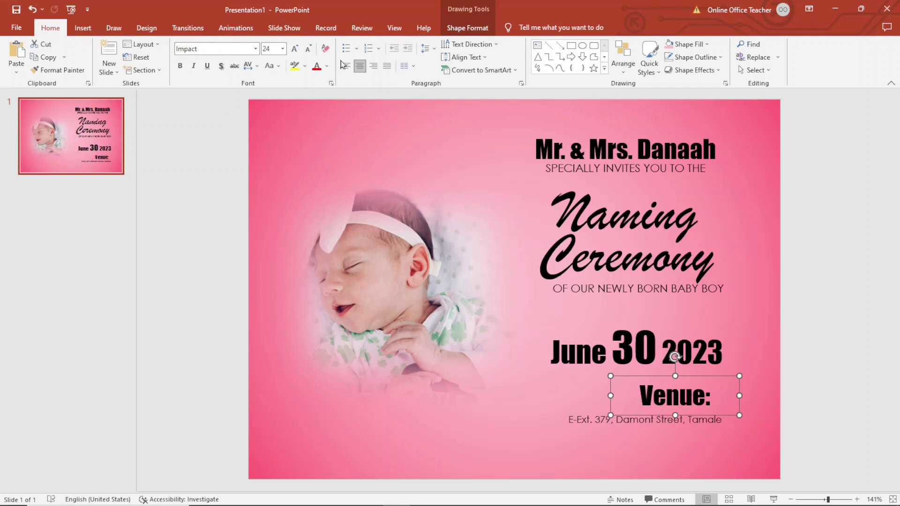
{"action": "left_click", "coordinate": [308, 48]}
{"action": "left_click", "coordinate": [308, 49]}
{"action": "left_click", "coordinate": [308, 48]}
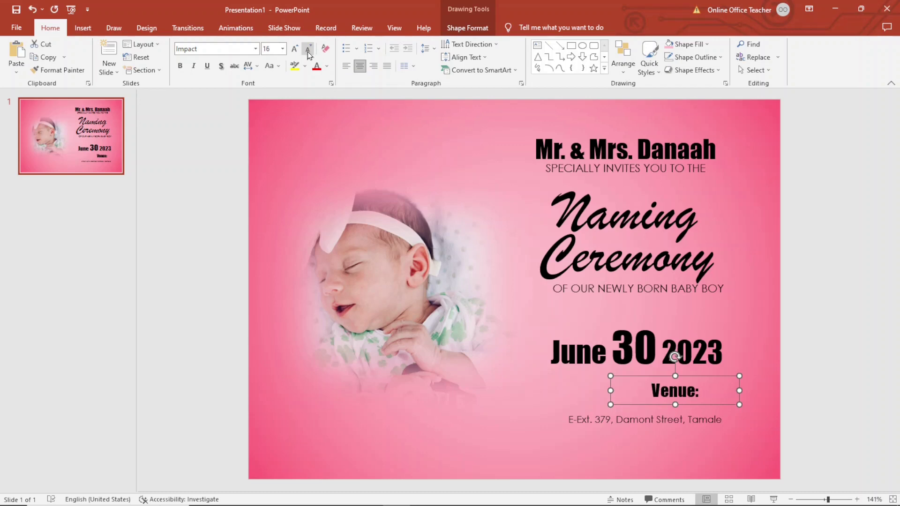
{"action": "left_click", "coordinate": [308, 48]}
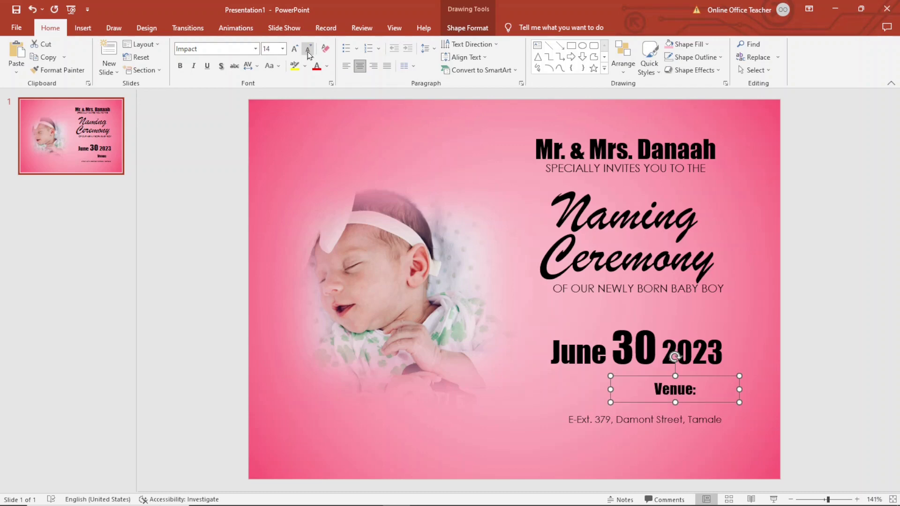
{"action": "left_click_drag", "start_coordinate": [694, 402], "coordinate": [657, 415]}
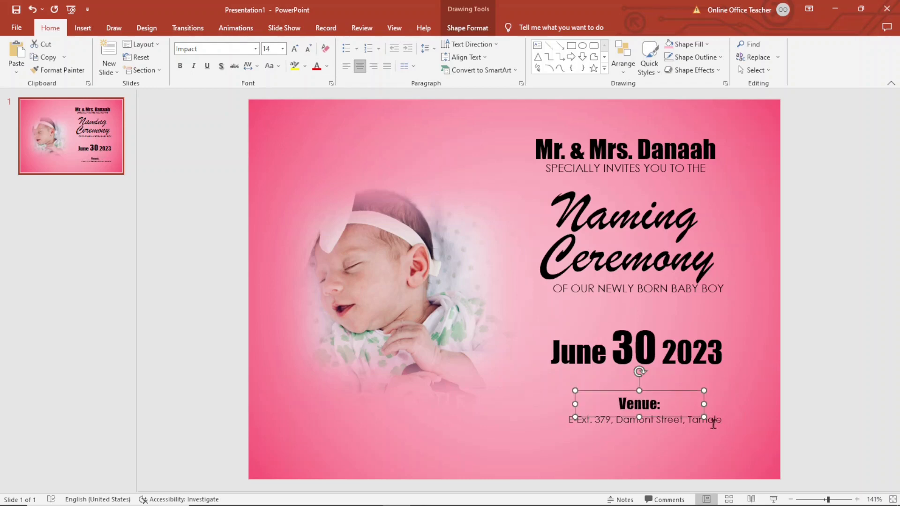
- Duplicate the Venue heading and address below the original and retitle the copy 'RSVP:'
{"action": "left_click", "coordinate": [713, 423], "text": "shift"}
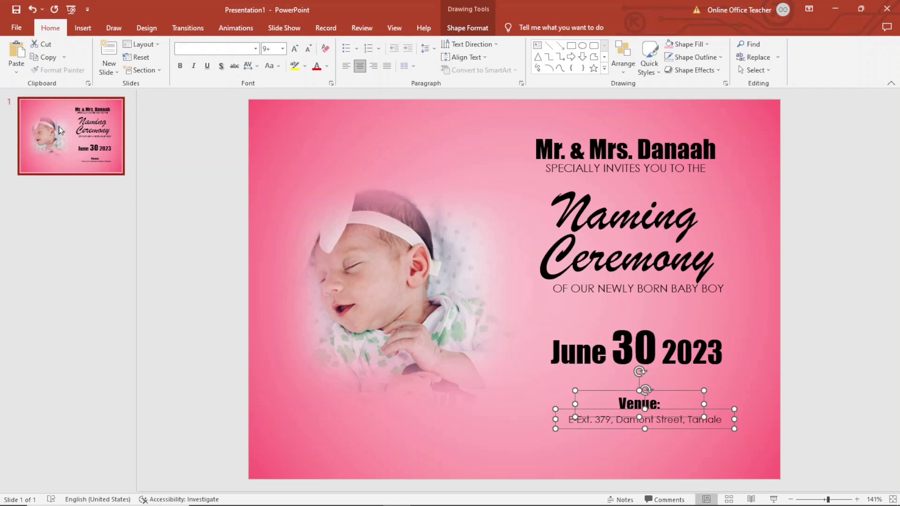
{"action": "left_click", "coordinate": [17, 64]}
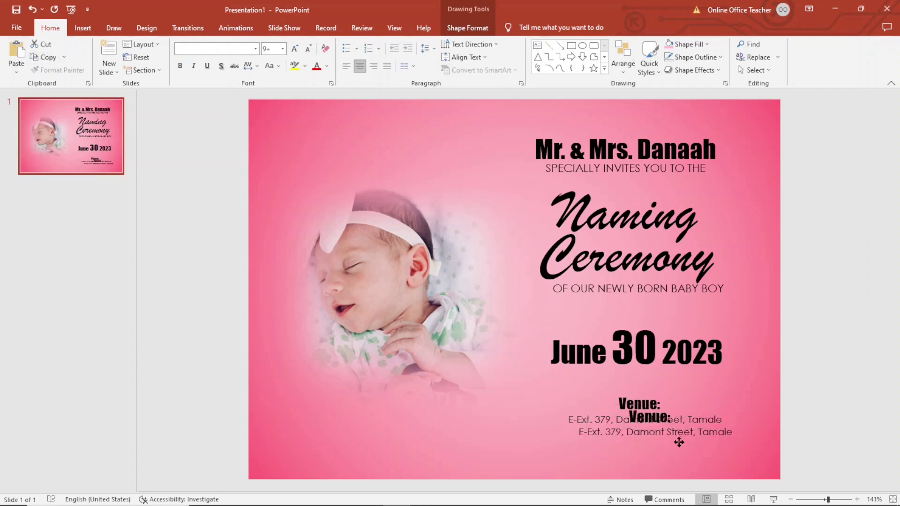
{"action": "left_click_drag", "start_coordinate": [679, 442], "coordinate": [673, 467]}
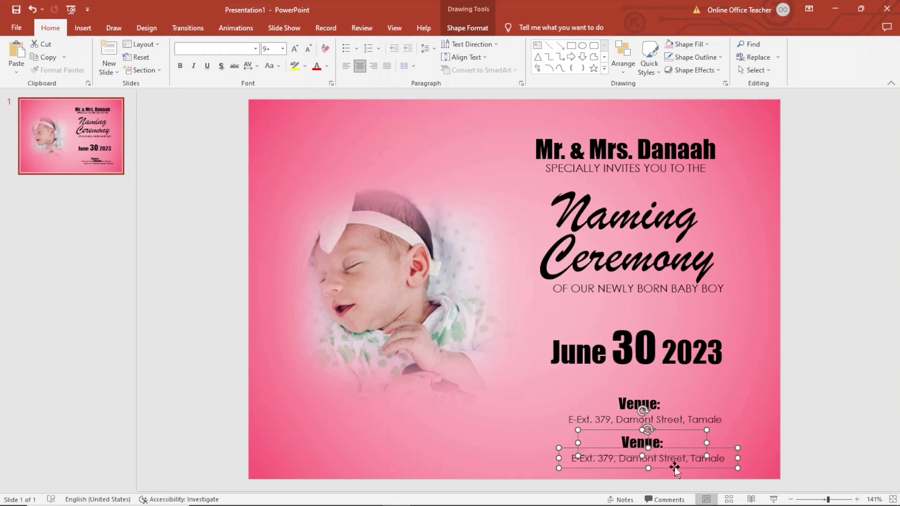
{"action": "double_click", "coordinate": [646, 443]}
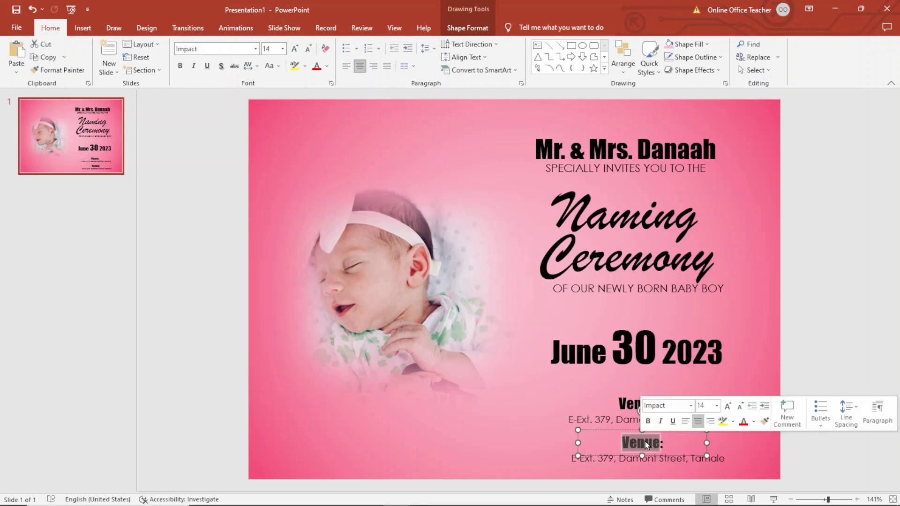
{"action": "type", "text": "RSVP:"}
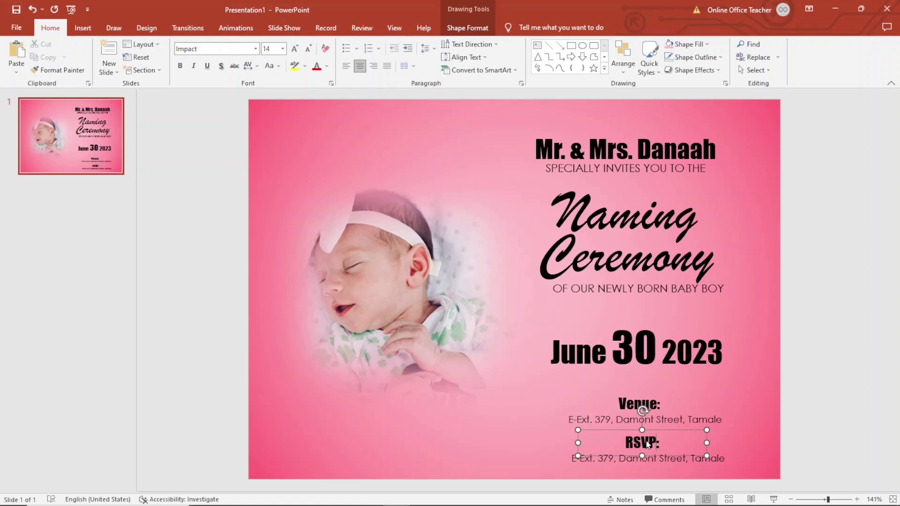
- Replace the copied address text with the contact phone number
{"action": "left_click", "coordinate": [642, 461]}
{"action": "triple_click", "coordinate": [642, 460]}
{"action": "left_click", "coordinate": [821, 370]}
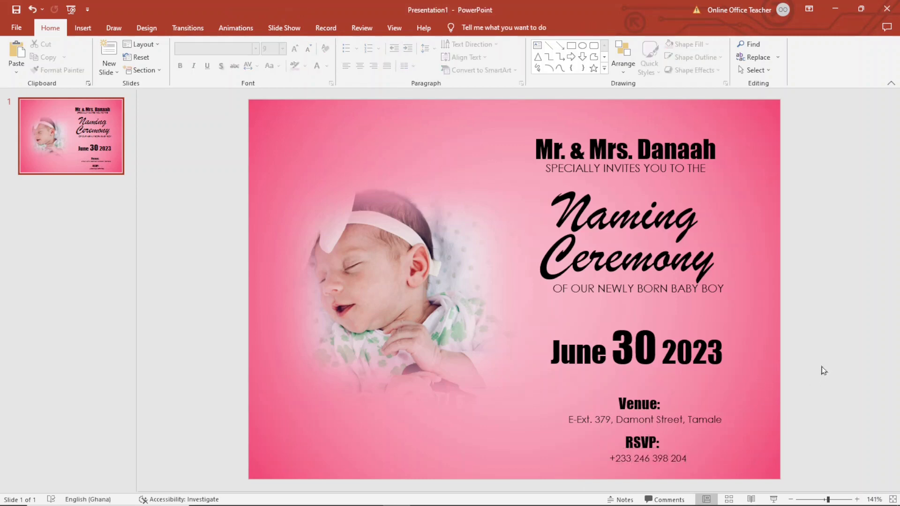
- Colour the 'SPECIALLY INVITES YOU TO THE' line yellow
{"action": "left_click", "coordinate": [613, 168]}
{"action": "left_click", "coordinate": [656, 179]}
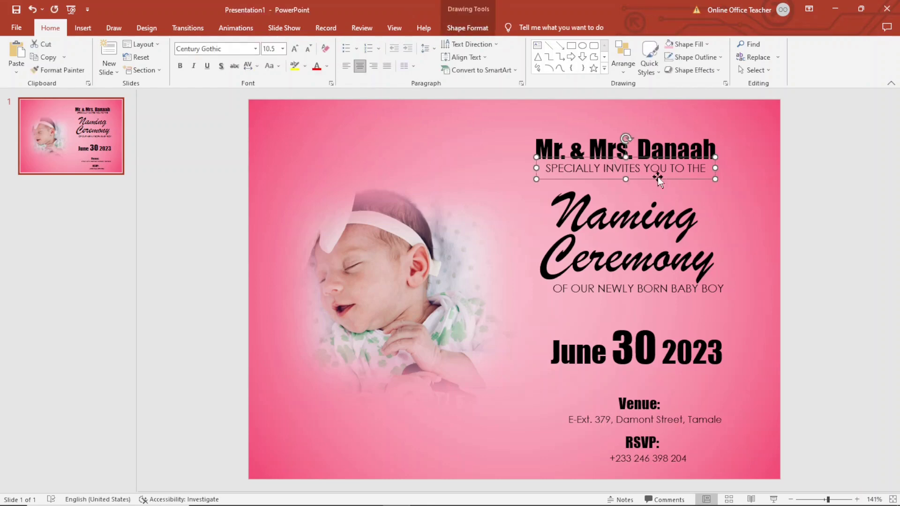
{"action": "left_click", "coordinate": [328, 67]}
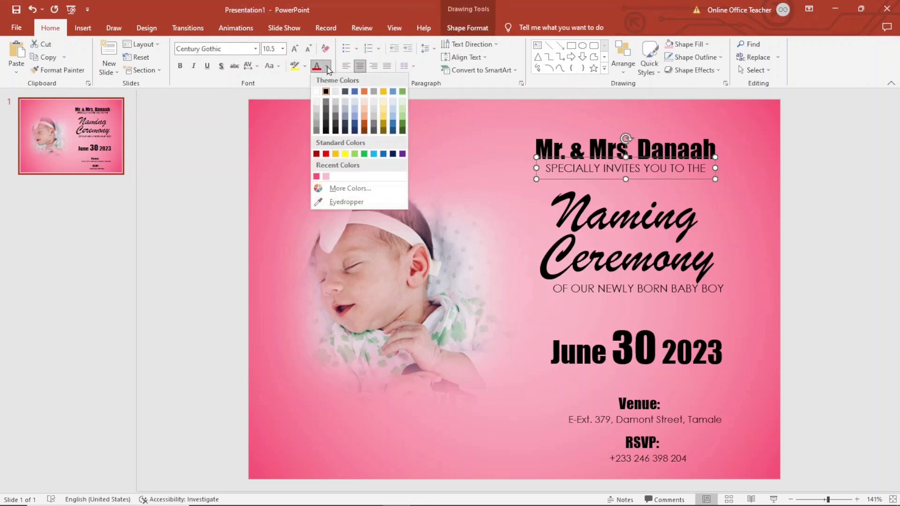
{"action": "left_click", "coordinate": [345, 154]}
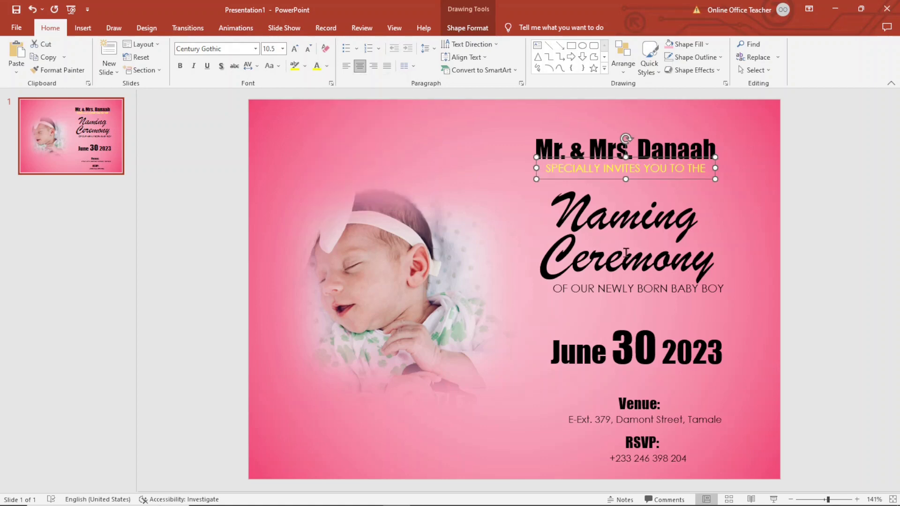
- Colour the Naming Ceremony title light blue
{"action": "left_click", "coordinate": [625, 253]}
{"action": "left_click", "coordinate": [710, 196]}
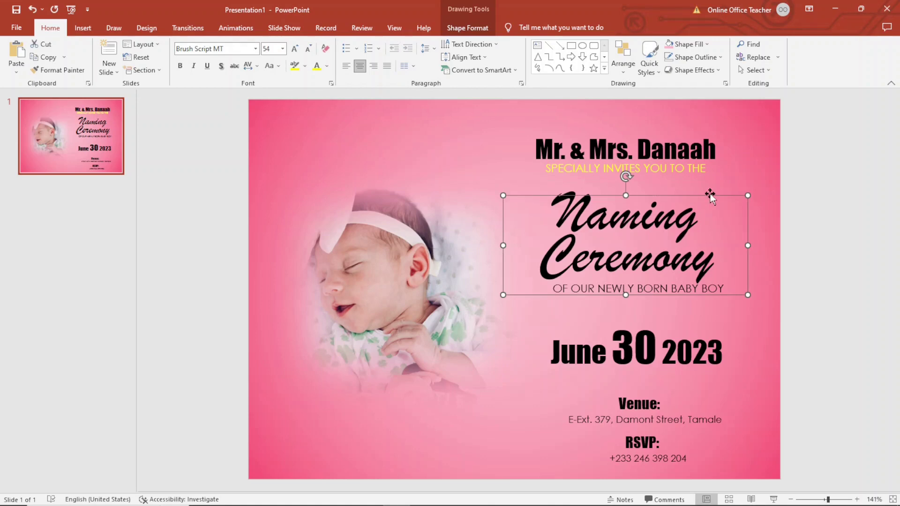
{"action": "left_click", "coordinate": [327, 66]}
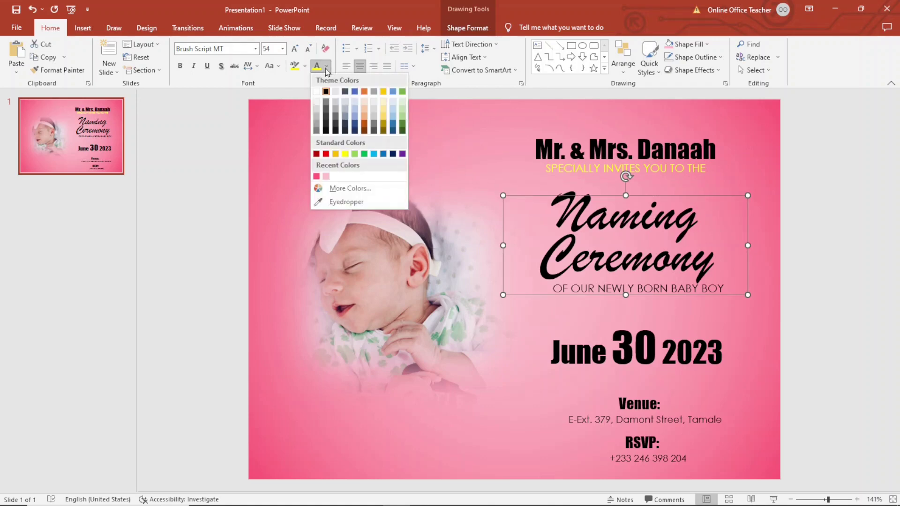
{"action": "left_click", "coordinate": [373, 153]}
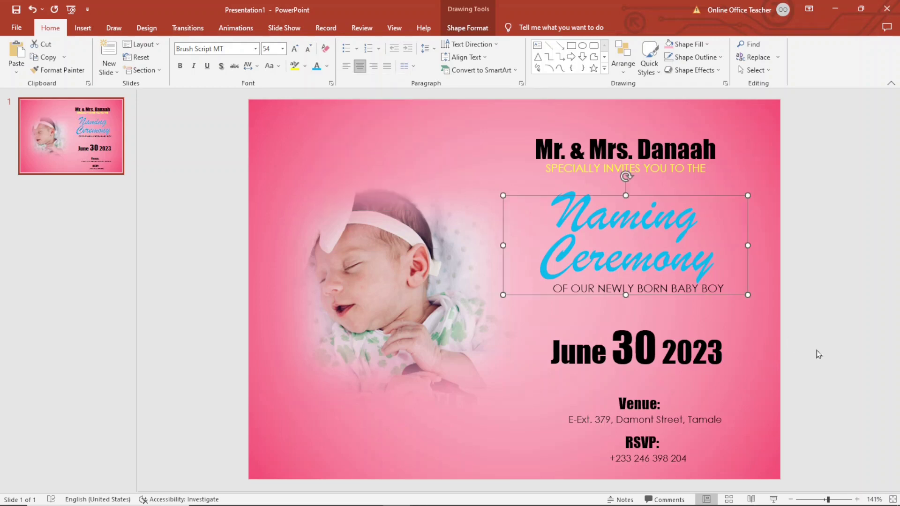
{"action": "left_click", "coordinate": [837, 338]}
- Colour the 'OF OUR NEWLY BORN BABY BOY' line yellow
{"action": "left_click", "coordinate": [682, 289]}
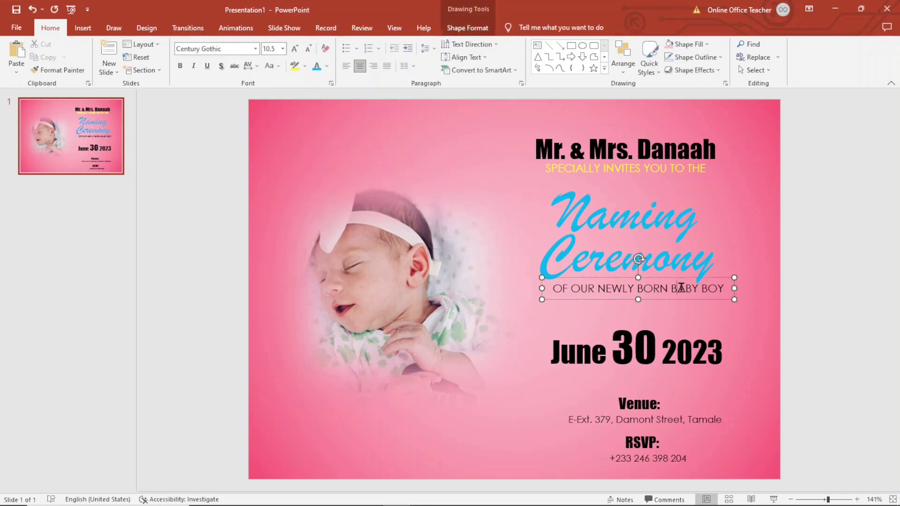
{"action": "left_click", "coordinate": [696, 300]}
{"action": "left_click", "coordinate": [326, 66]}
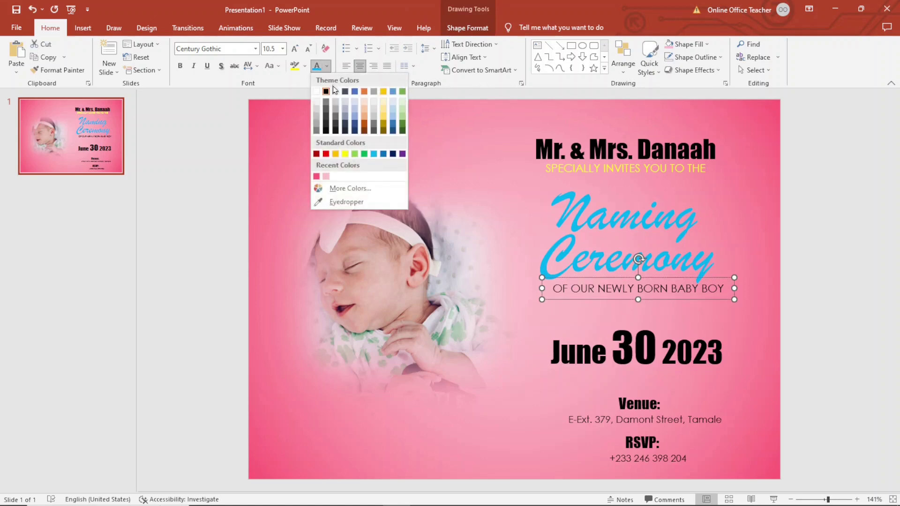
{"action": "left_click", "coordinate": [346, 157]}
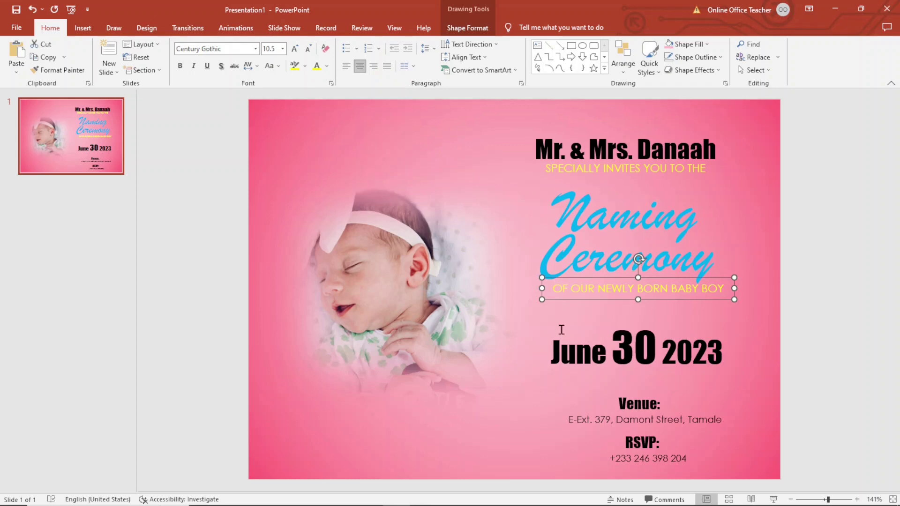
- Colour the 30 in 'June 30 2023' yellow, then select the venue address box
{"action": "left_click_drag", "start_coordinate": [621, 353], "coordinate": [657, 348]}
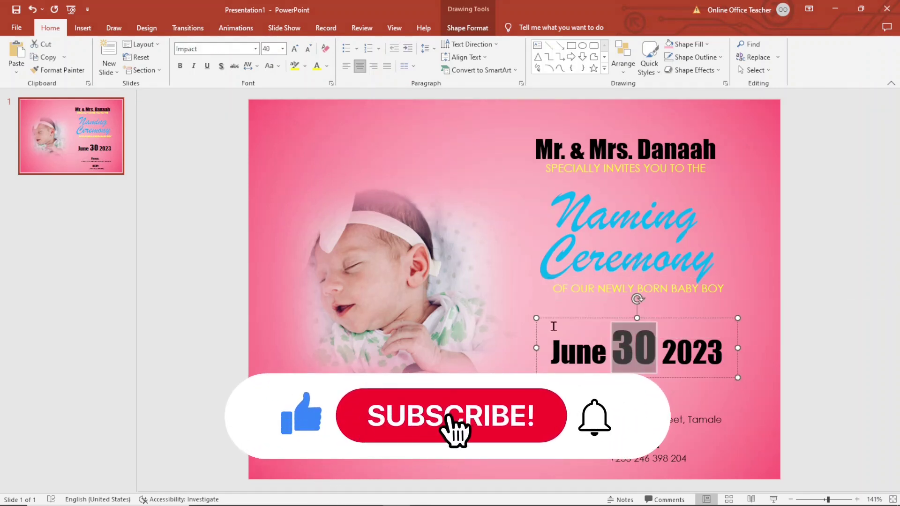
{"action": "left_click", "coordinate": [327, 66]}
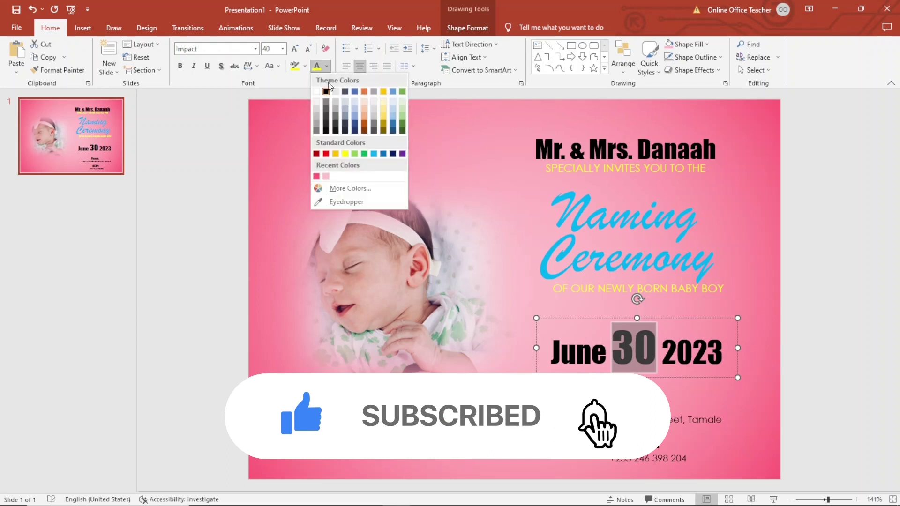
{"action": "left_click", "coordinate": [346, 154]}
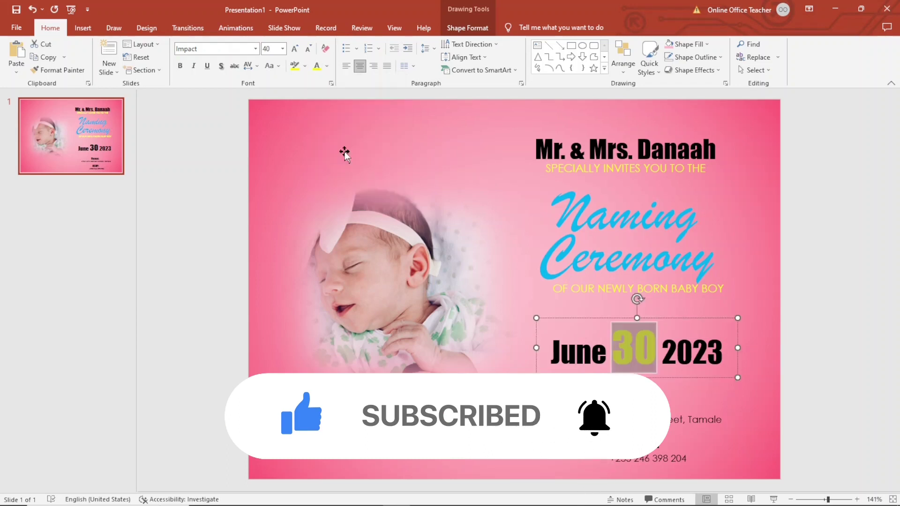
{"action": "left_click", "coordinate": [810, 372]}
{"action": "left_click", "coordinate": [651, 420]}
{"action": "left_click", "coordinate": [685, 428]}
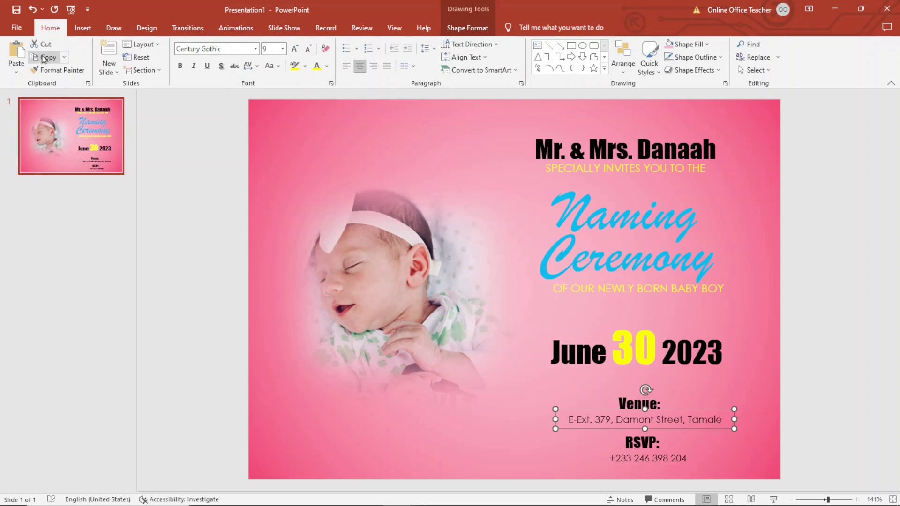
- Paste a copy of the address box below the date and change its text to '8:00 AM'
{"action": "left_click", "coordinate": [17, 55]}
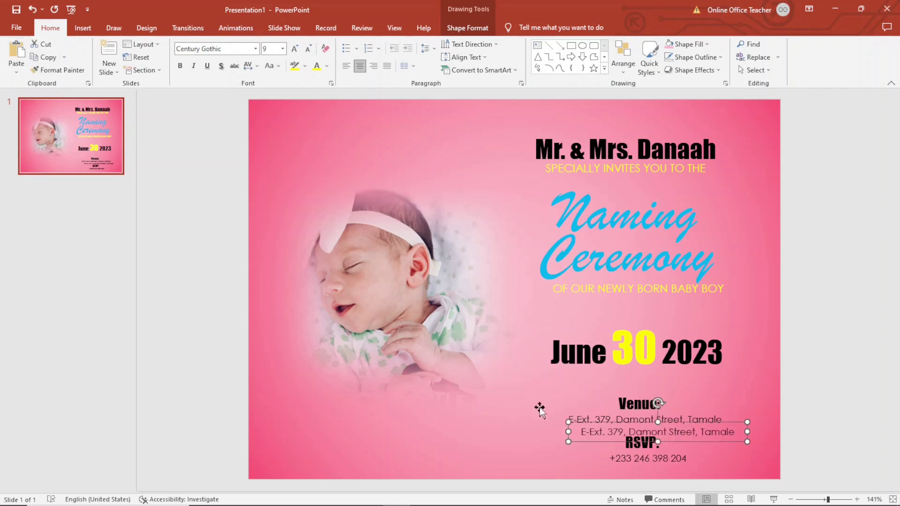
{"action": "left_click_drag", "start_coordinate": [704, 444], "coordinate": [672, 387]}
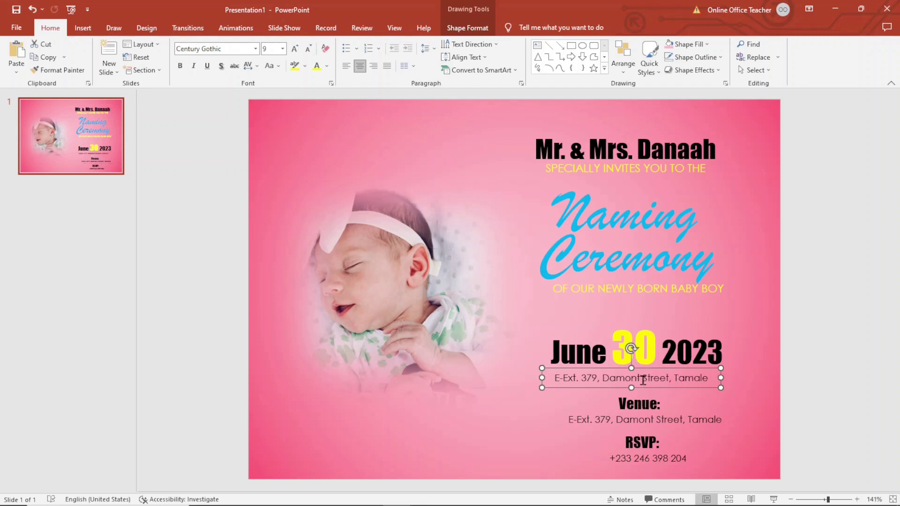
{"action": "triple_click", "coordinate": [643, 380]}
{"action": "type", "text": "8:"}
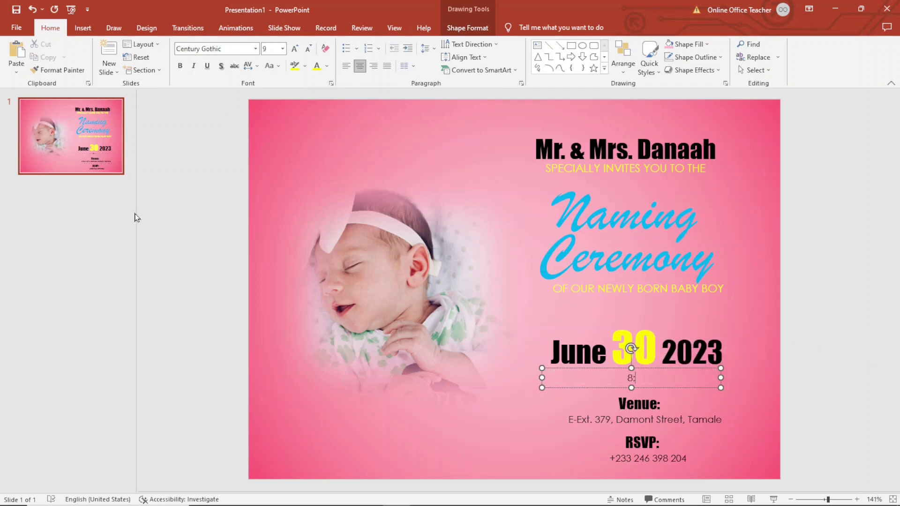
{"action": "type", "text": "00 AM"}
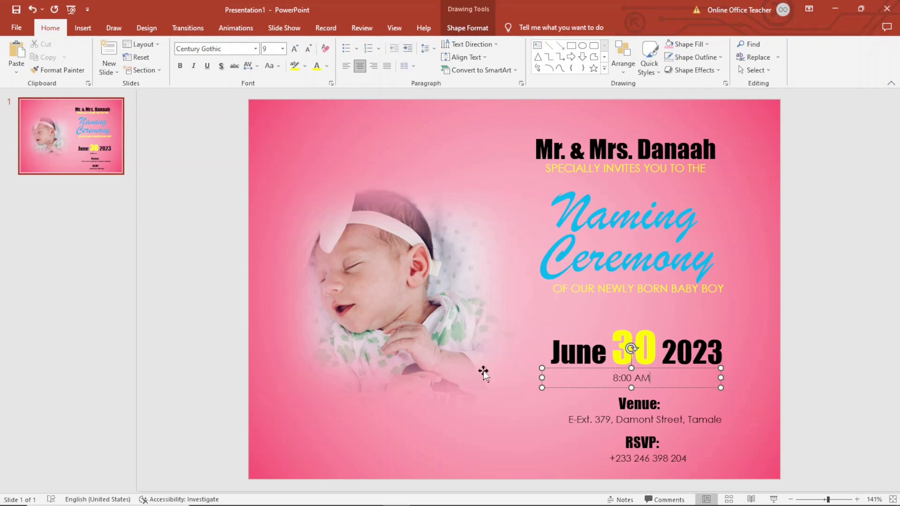
- Narrow the 8:00 AM box, centre it under the 30, and marquee-select all text boxes
{"action": "left_click_drag", "start_coordinate": [542, 377], "coordinate": [610, 375]}
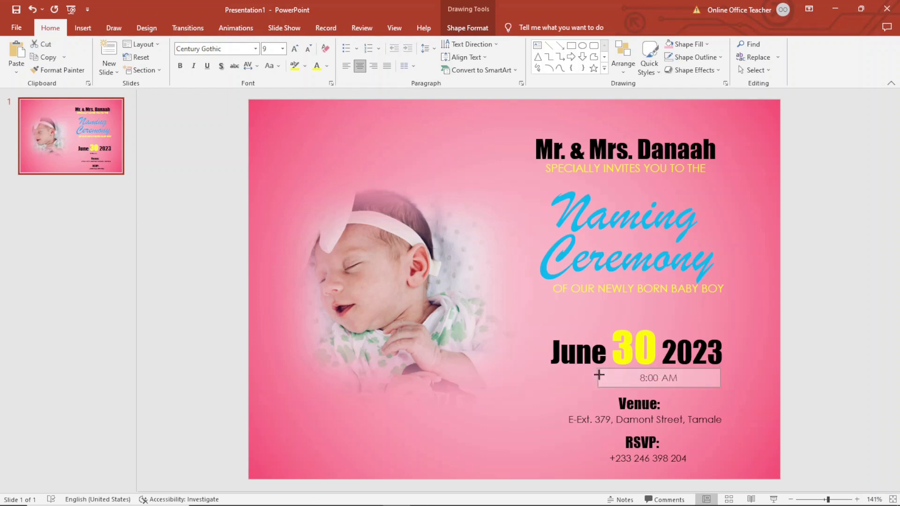
{"action": "left_click_drag", "start_coordinate": [610, 376], "coordinate": [647, 377]}
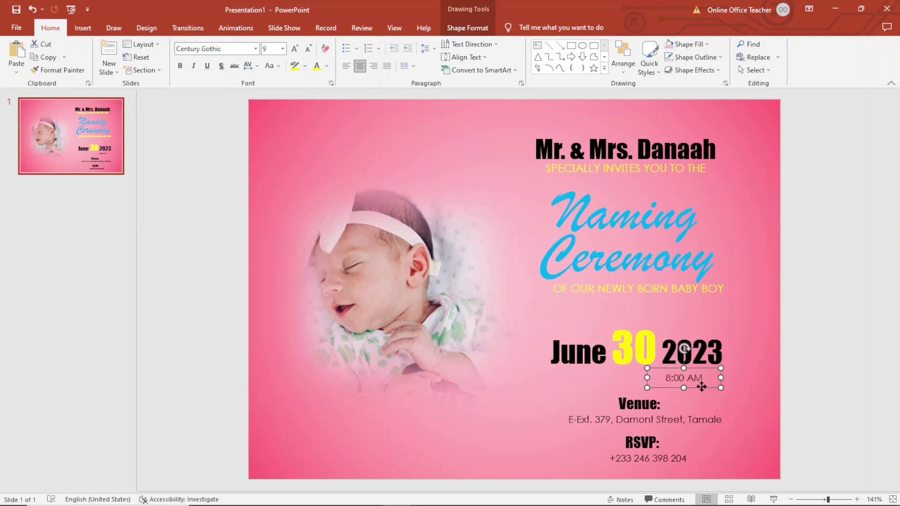
{"action": "left_click_drag", "start_coordinate": [702, 386], "coordinate": [658, 385]}
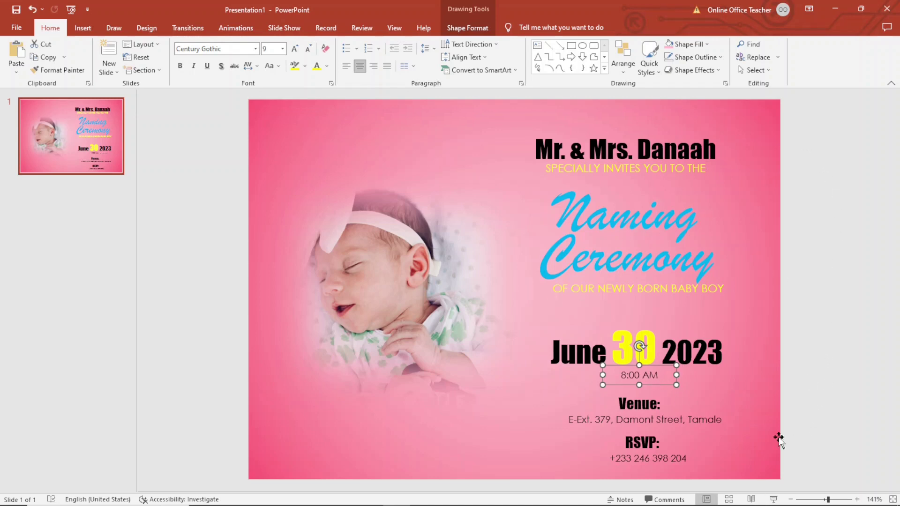
{"action": "left_click_drag", "start_coordinate": [817, 102], "coordinate": [513, 420]}
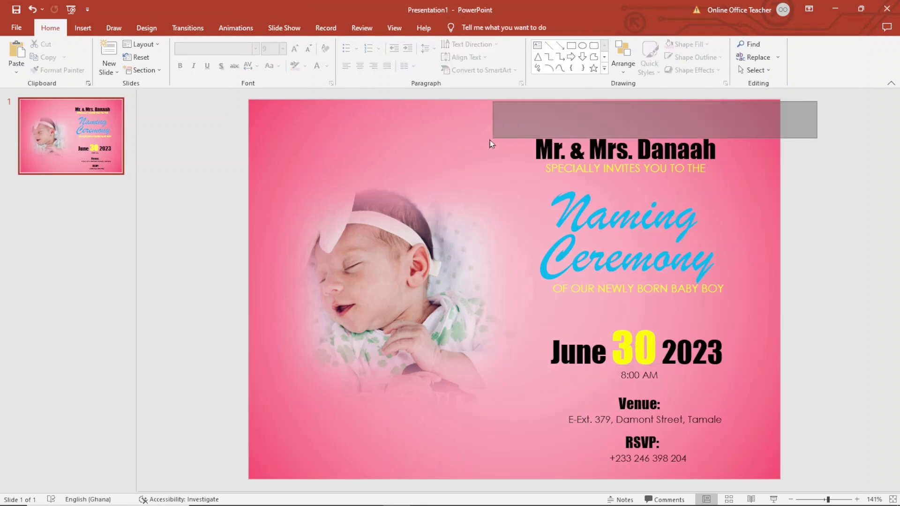
{"action": "left_click_drag", "start_coordinate": [513, 420], "coordinate": [510, 500]}
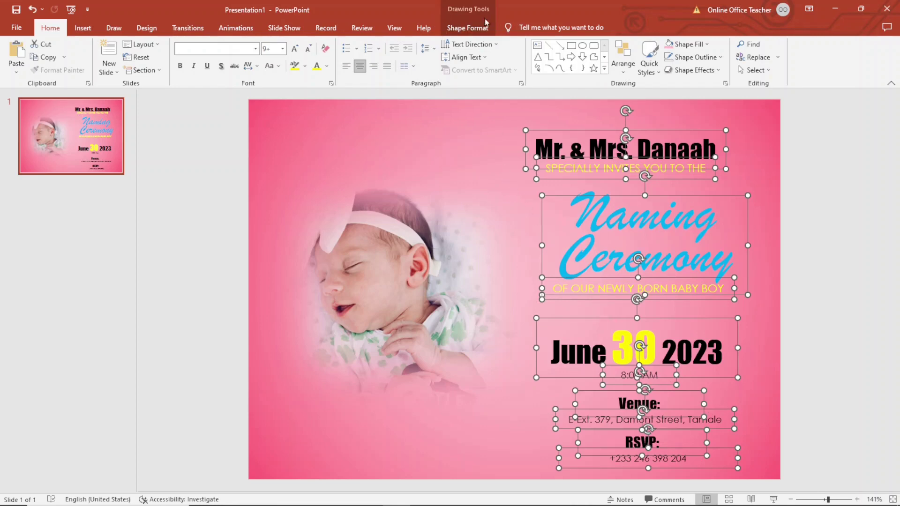
- Align Center all the selected text boxes and nudge the column up three steps
{"action": "left_click", "coordinate": [467, 28]}
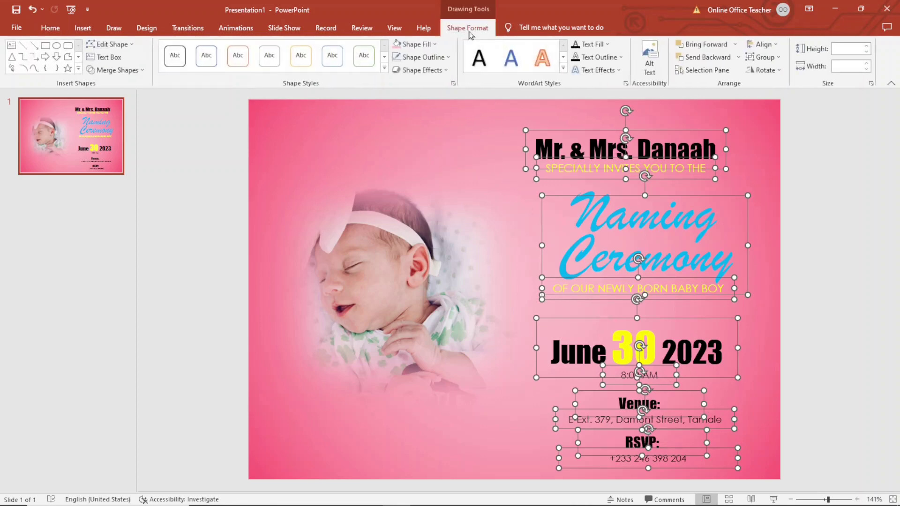
{"action": "left_click", "coordinate": [768, 48]}
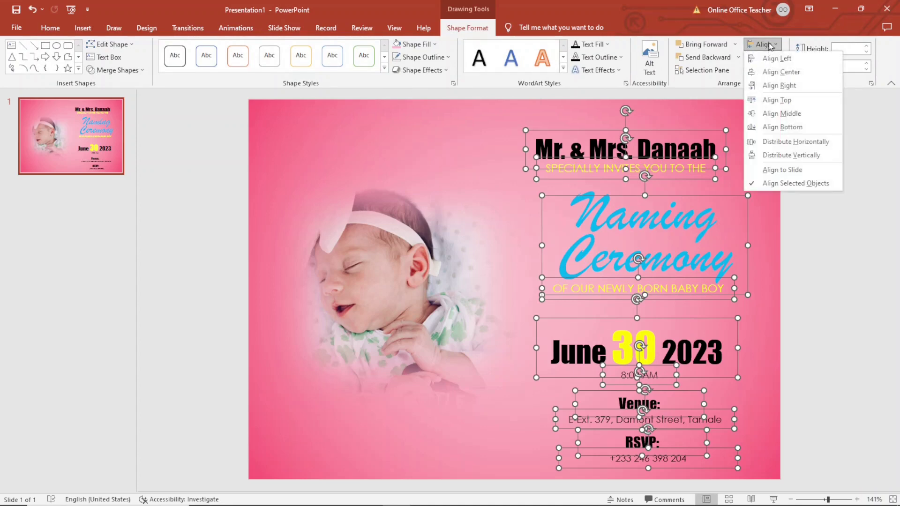
{"action": "left_click", "coordinate": [768, 71]}
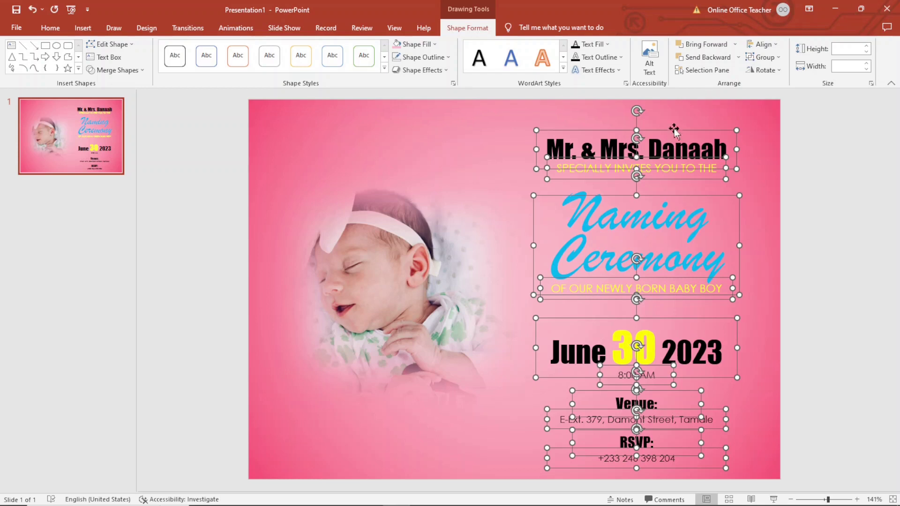
{"action": "key", "text": "Up"}
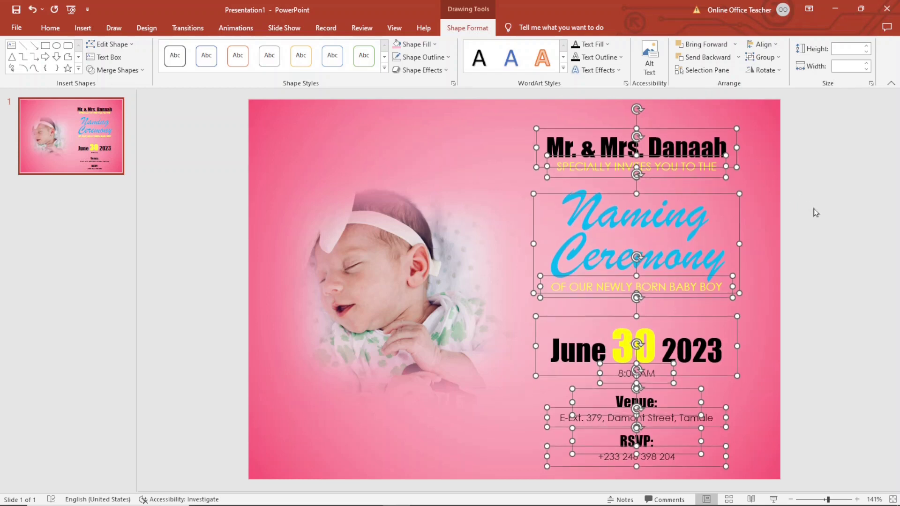
{"action": "key", "text": "Up"}
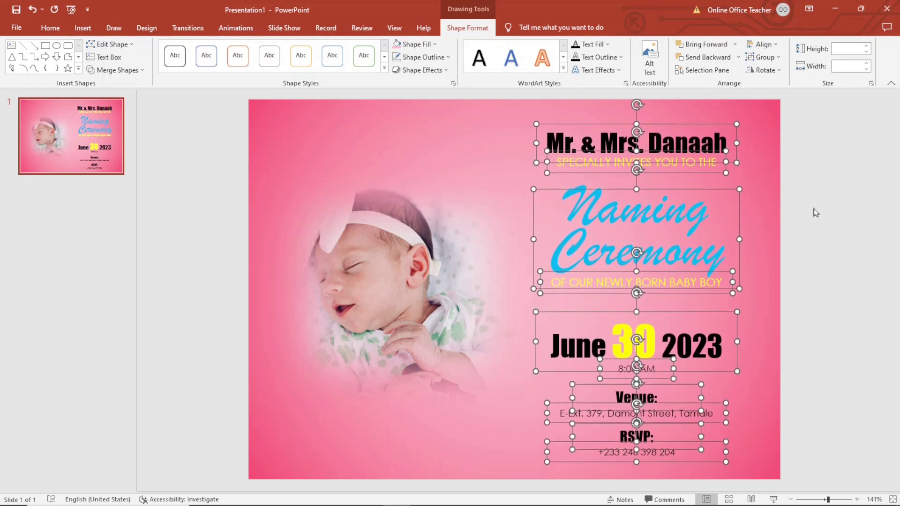
{"action": "key", "text": "Up"}
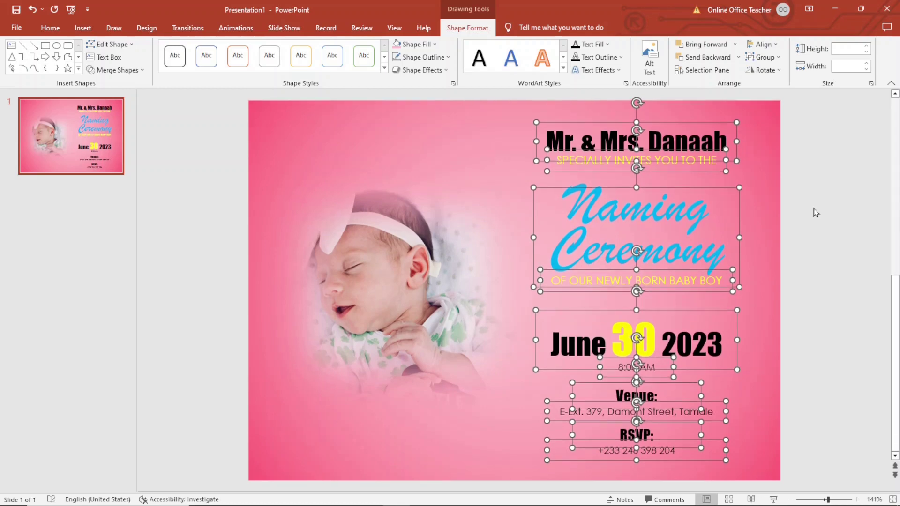
{"action": "left_click", "coordinate": [813, 209]}
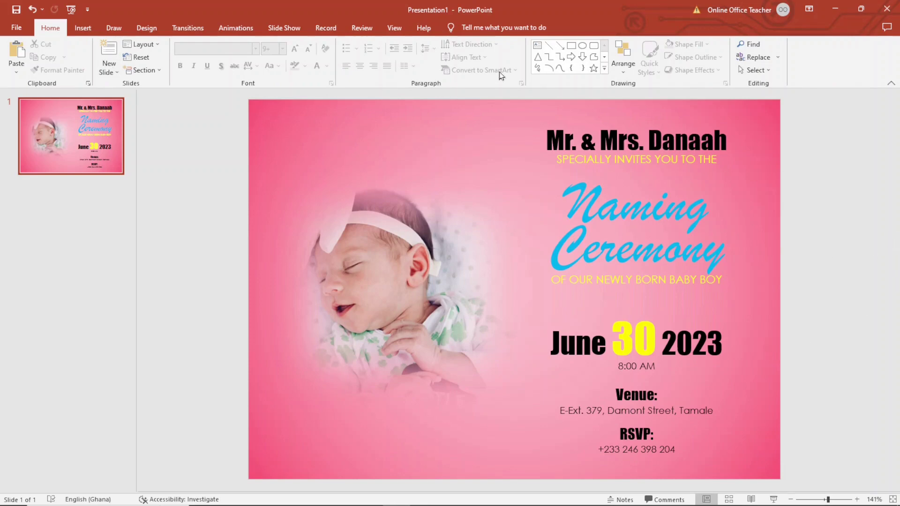
- Insert the bunch-of-balloons icon found by searching Icons for 'BALLOON'
{"action": "left_click", "coordinate": [85, 29]}
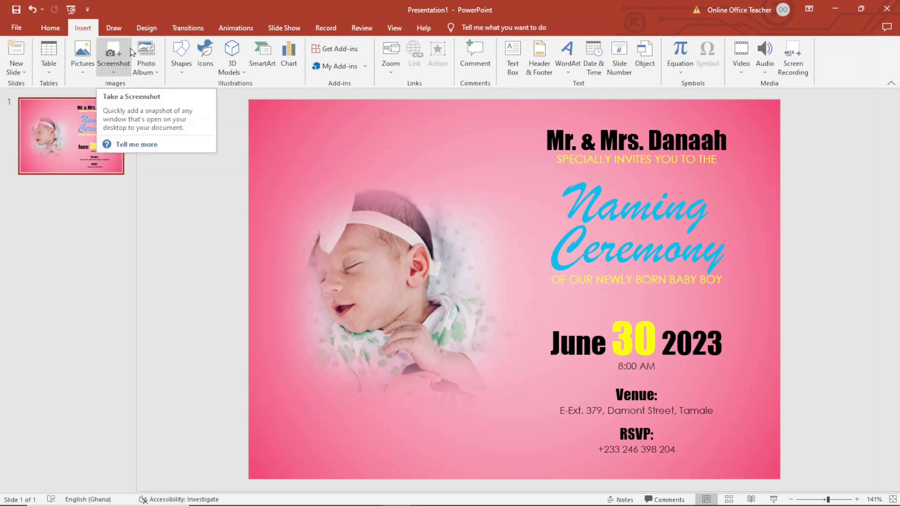
{"action": "left_click", "coordinate": [205, 58]}
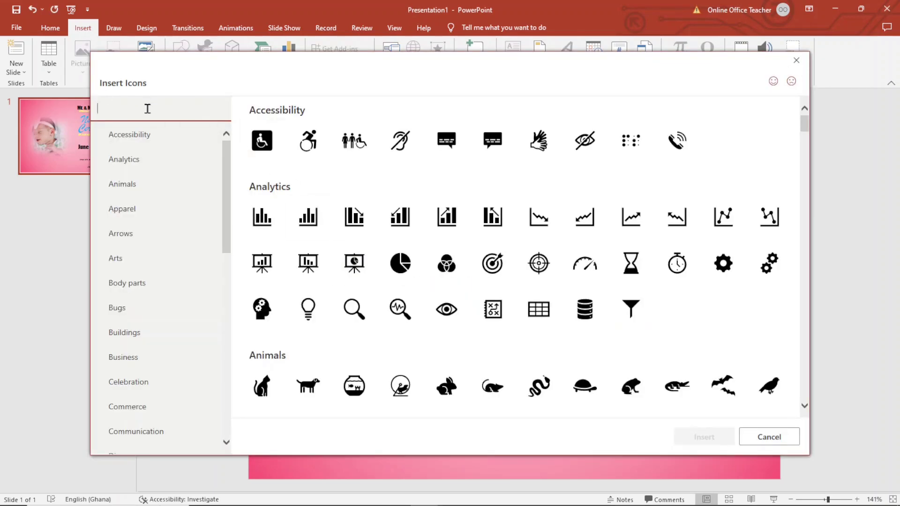
{"action": "type", "text": "BALLON"}
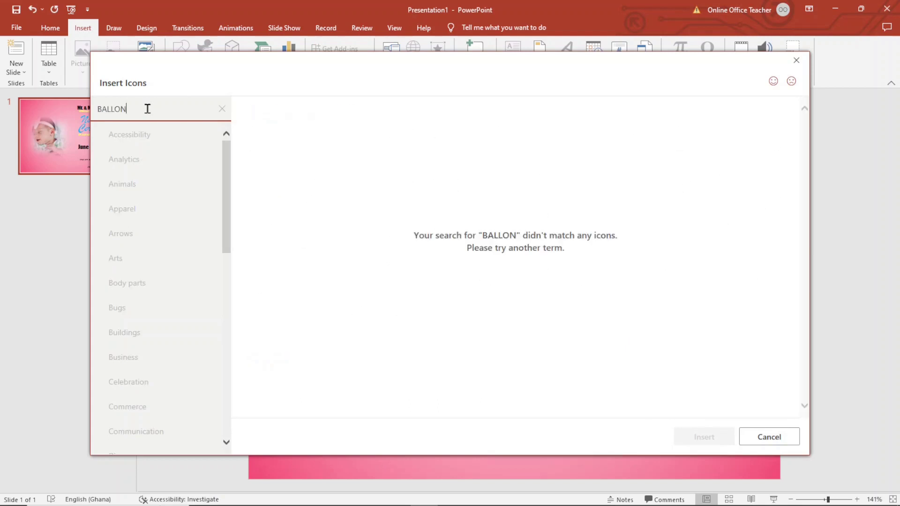
{"action": "key", "text": "BackSpace"}
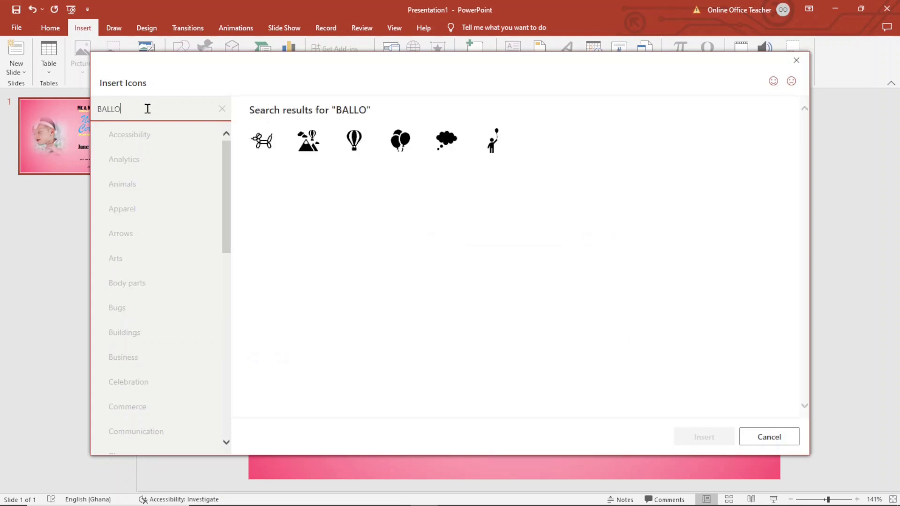
{"action": "type", "text": "ON"}
{"action": "mouse_move", "coordinate": [354, 140]}
{"action": "left_click", "coordinate": [397, 148]}
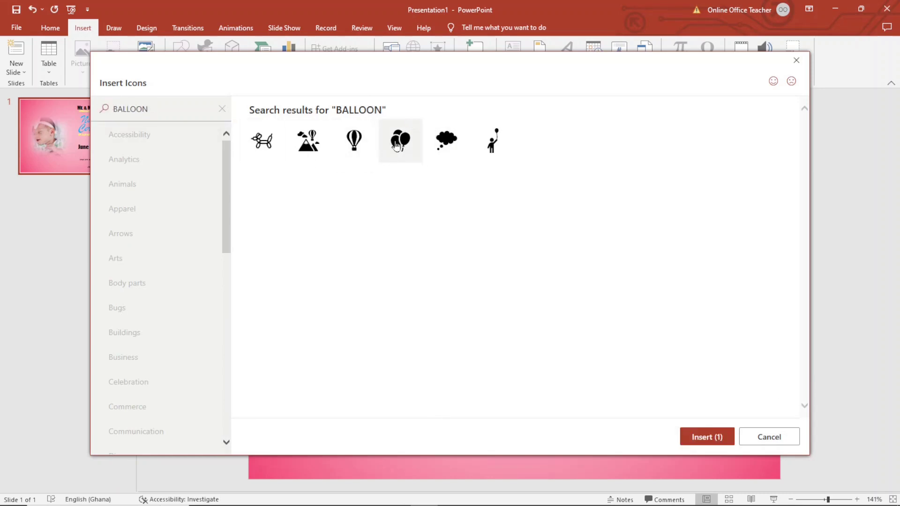
{"action": "left_click", "coordinate": [707, 436]}
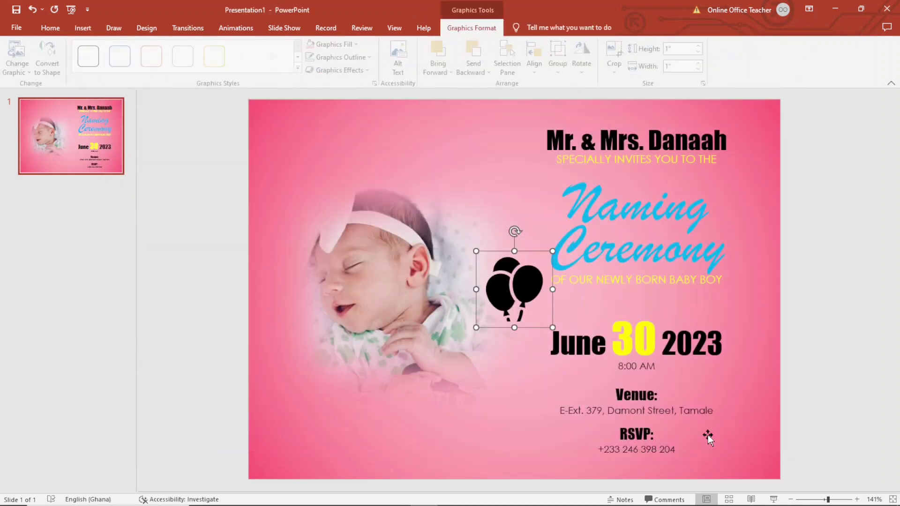
- Move the balloons to the bottom-left corner, enlarge them to 1.21 in and tilt them
{"action": "left_click_drag", "start_coordinate": [519, 291], "coordinate": [312, 415]}
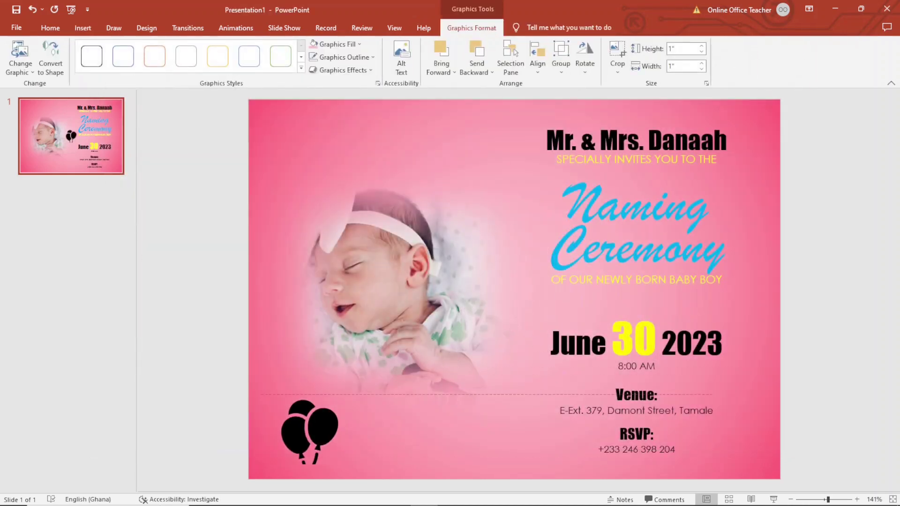
{"action": "left_click_drag", "start_coordinate": [345, 451], "coordinate": [362, 466]}
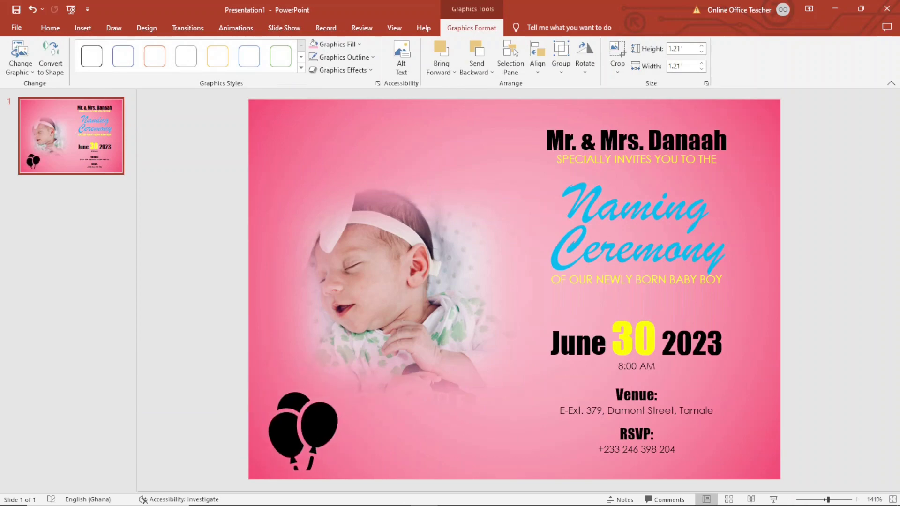
{"action": "left_click_drag", "start_coordinate": [302, 367], "coordinate": [316, 377]}
{"action": "left_click_drag", "start_coordinate": [309, 432], "coordinate": [320, 435]}
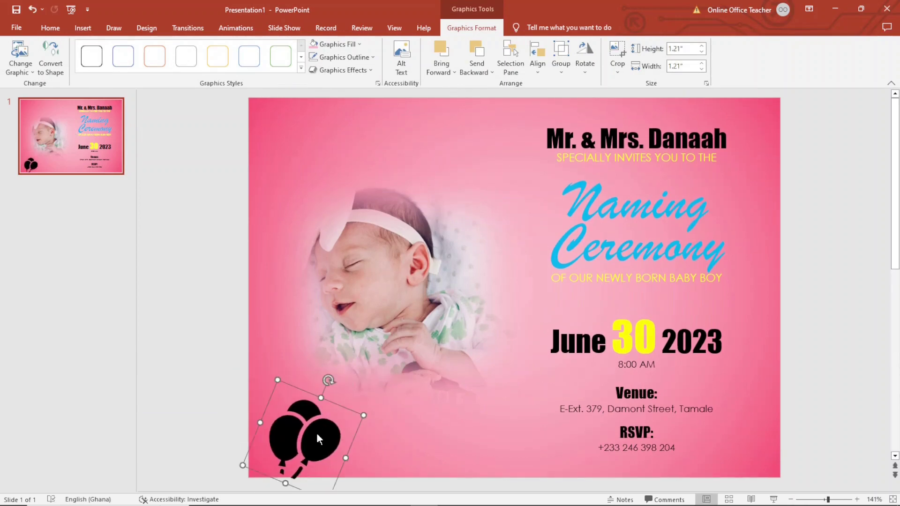
{"action": "left_click", "coordinate": [82, 29]}
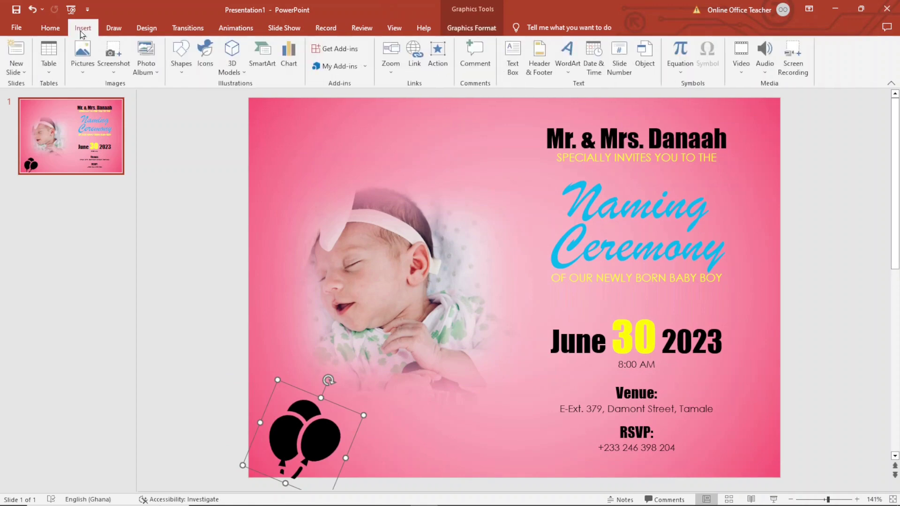
{"action": "left_click", "coordinate": [206, 55]}
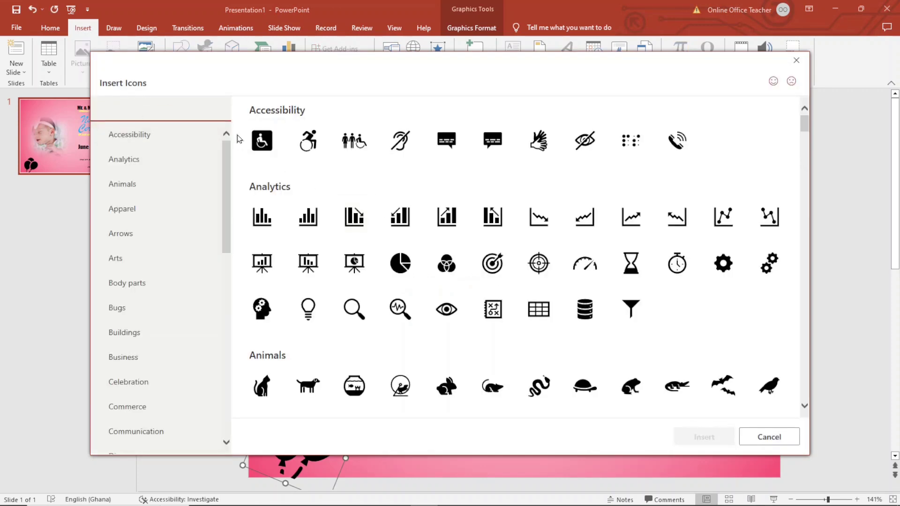
- Insert a 'FLOWER' icon, move it to the top-left corner and fill it yellow
{"action": "type", "text": "FLOWER"}
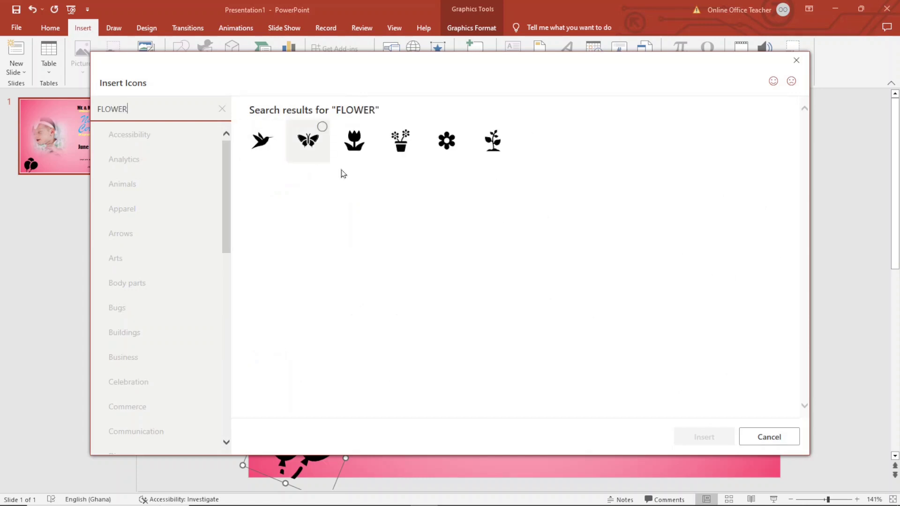
{"action": "left_click", "coordinate": [449, 143]}
{"action": "left_click", "coordinate": [707, 437]}
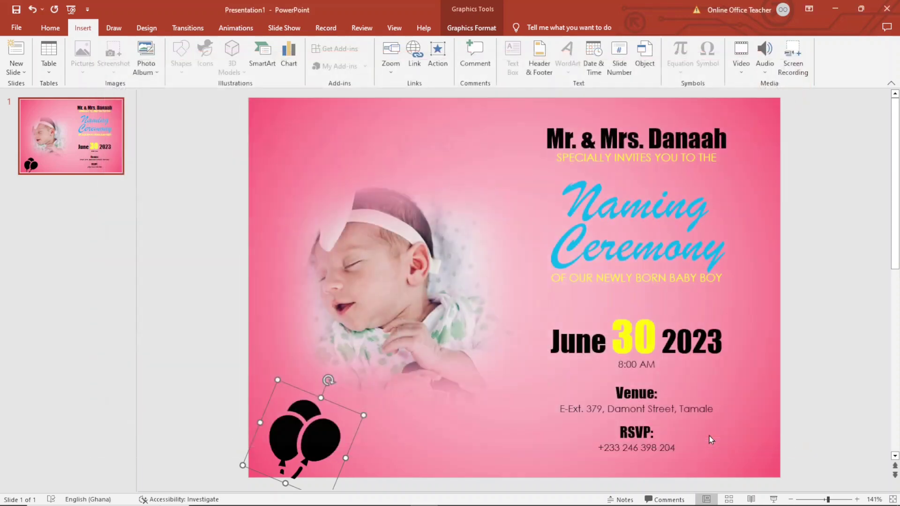
{"action": "mouse_move", "coordinate": [544, 318]}
{"action": "left_mouse_down"}
{"action": "mouse_move", "coordinate": [316, 167]}
{"action": "mouse_move", "coordinate": [336, 185]}
{"action": "left_mouse_up"}
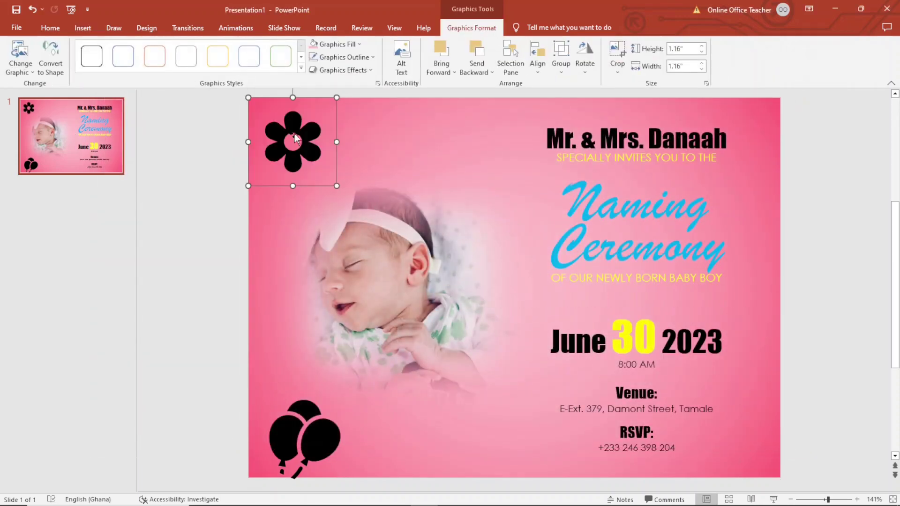
{"action": "left_click", "coordinate": [356, 46]}
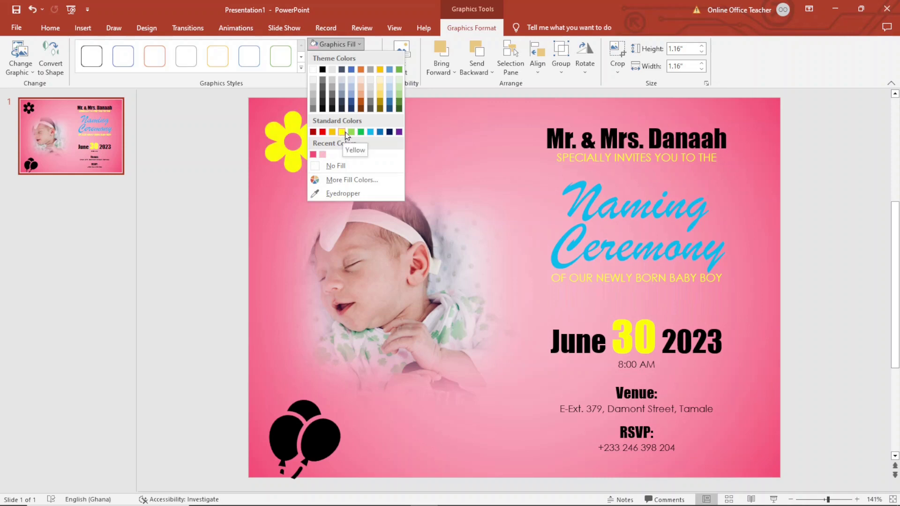
{"action": "left_click", "coordinate": [342, 132]}
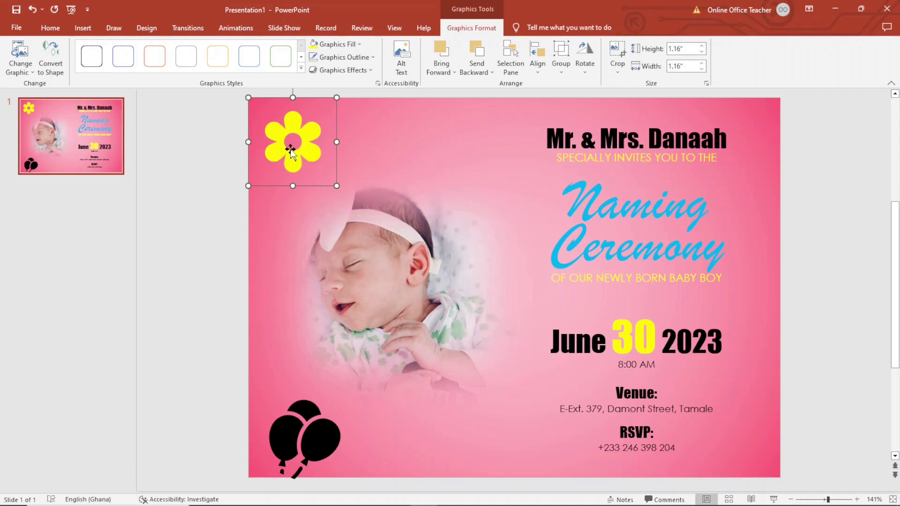
- Scatter several small 0.51 in copies of the yellow flower around the slide, including beside June 30
{"action": "left_click", "coordinate": [50, 29]}
{"action": "left_click", "coordinate": [13, 69]}
{"action": "left_click_drag", "start_coordinate": [298, 155], "coordinate": [406, 149]}
{"action": "mouse_move", "coordinate": [451, 104]}
{"action": "left_mouse_down"}
{"action": "mouse_move", "coordinate": [384, 149]}
{"action": "mouse_move", "coordinate": [501, 205]}
{"action": "mouse_move", "coordinate": [278, 255]}
{"action": "left_mouse_up"}
{"action": "left_click", "coordinate": [45, 57]}
{"action": "left_click", "coordinate": [16, 54]}
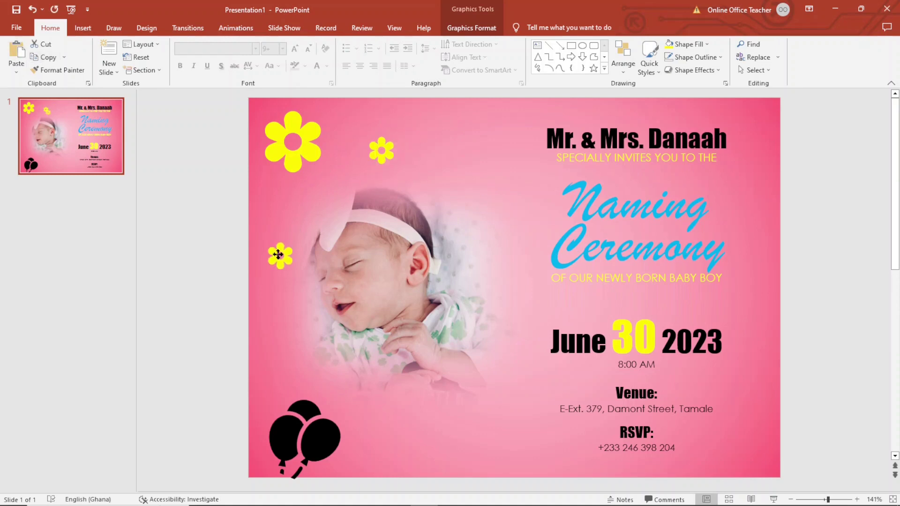
{"action": "left_click", "coordinate": [16, 54]}
{"action": "left_click_drag", "start_coordinate": [381, 151], "coordinate": [407, 418]}
{"action": "left_click", "coordinate": [16, 54]}
{"action": "left_click_drag", "start_coordinate": [392, 151], "coordinate": [521, 210]}
{"action": "left_click", "coordinate": [16, 54]}
{"action": "mouse_move", "coordinate": [398, 172]}
{"action": "left_mouse_down"}
{"action": "mouse_move", "coordinate": [527, 335]}
{"action": "mouse_move", "coordinate": [501, 349]}
{"action": "left_mouse_up"}
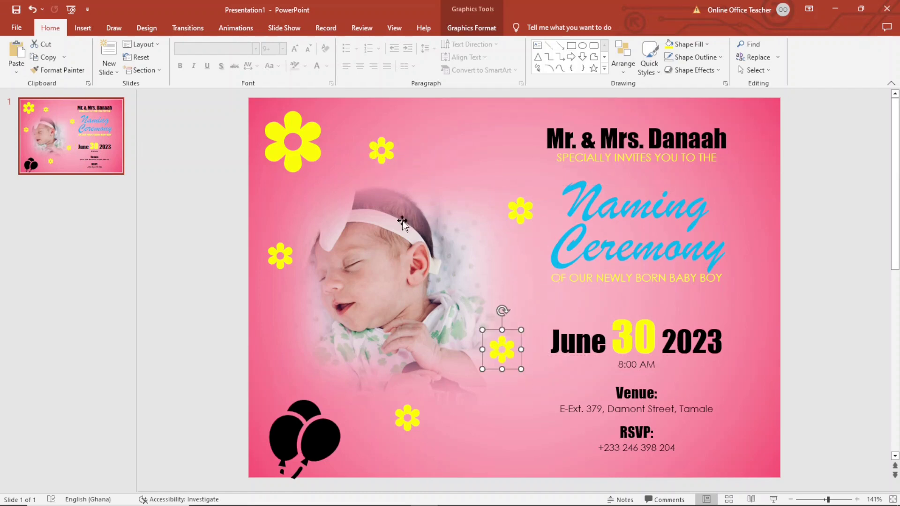
- Fill the flower beside June 30 and the small left-edge flower pink
{"action": "left_click", "coordinate": [470, 29]}
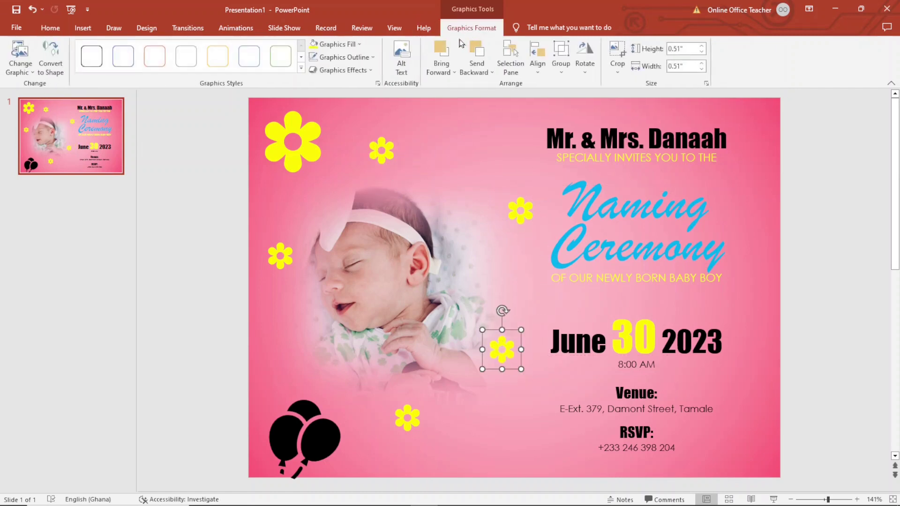
{"action": "left_click", "coordinate": [344, 44]}
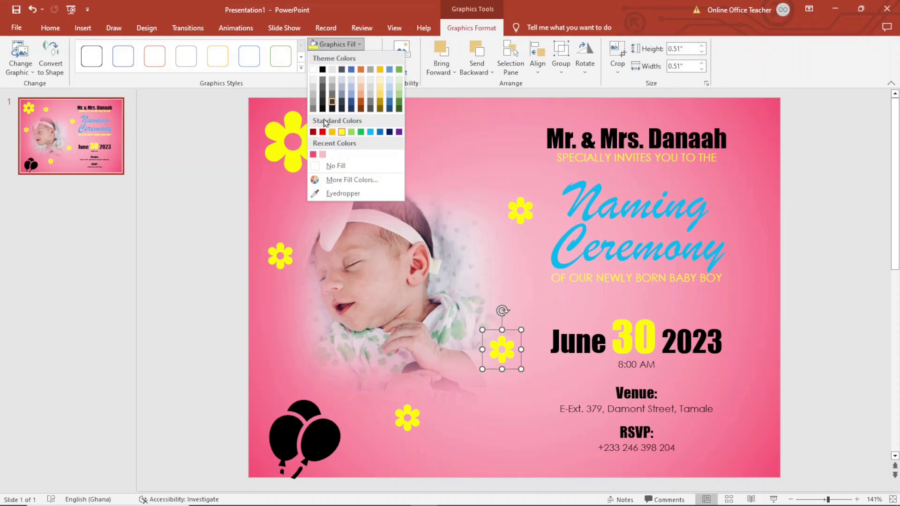
{"action": "left_click", "coordinate": [312, 154]}
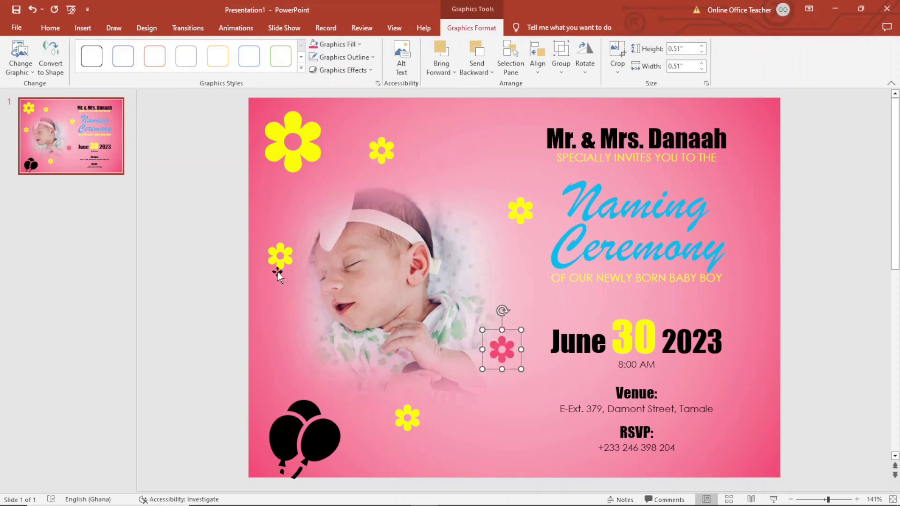
{"action": "left_click", "coordinate": [280, 257]}
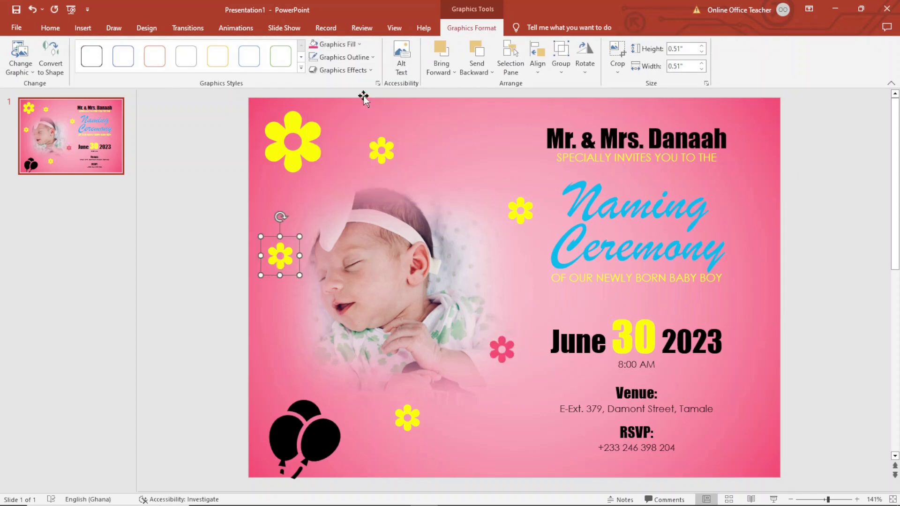
{"action": "left_click", "coordinate": [337, 44]}
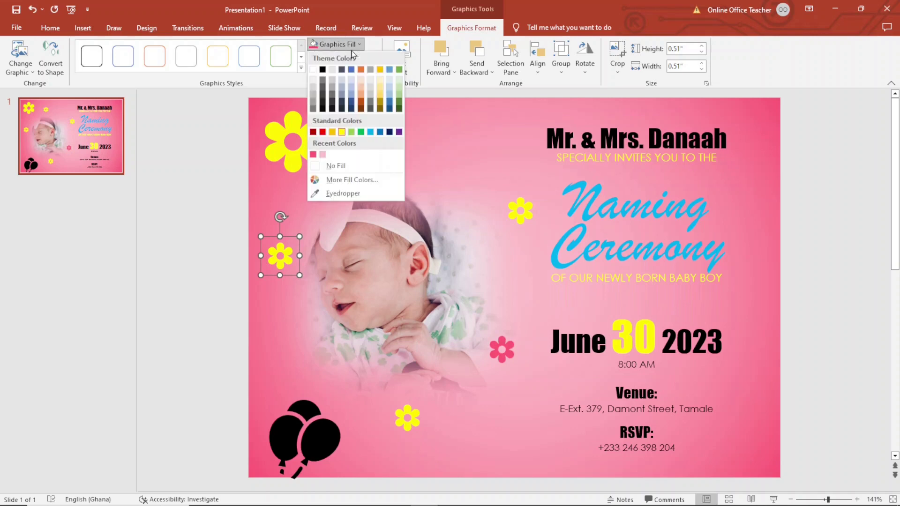
{"action": "left_click", "coordinate": [313, 154]}
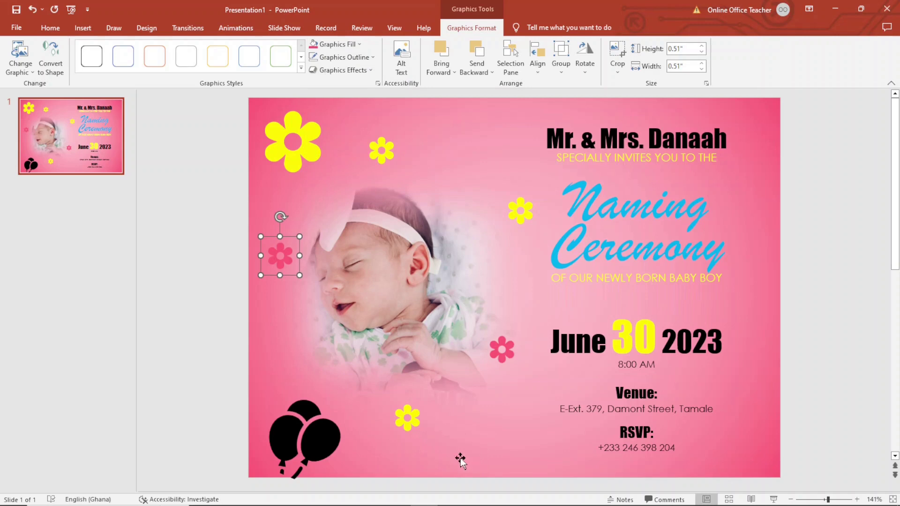
- Fill the balloons yellow and place a small copy at the top of the slide
{"action": "left_click", "coordinate": [302, 447]}
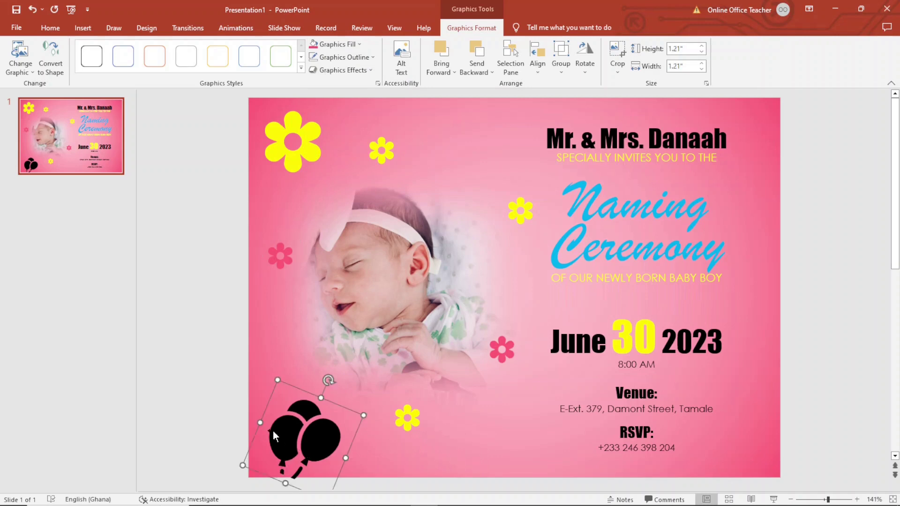
{"action": "left_click", "coordinate": [358, 44]}
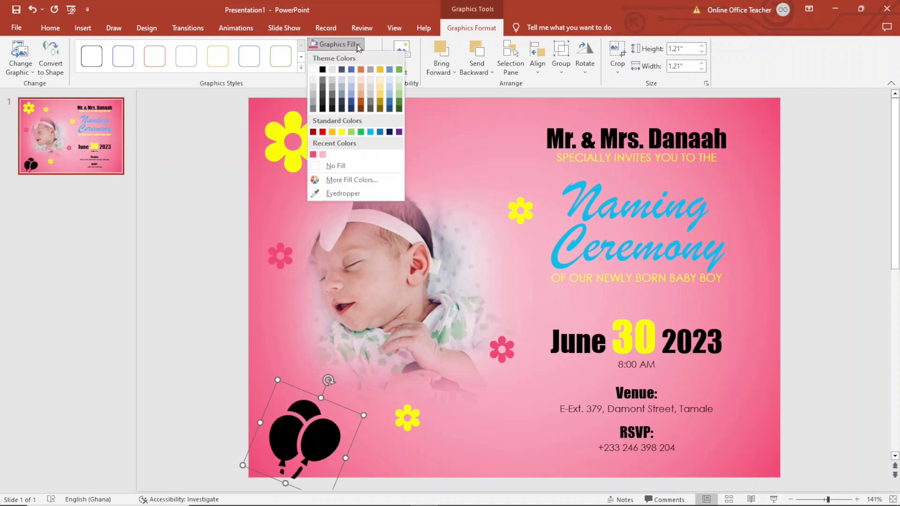
{"action": "left_click", "coordinate": [341, 132]}
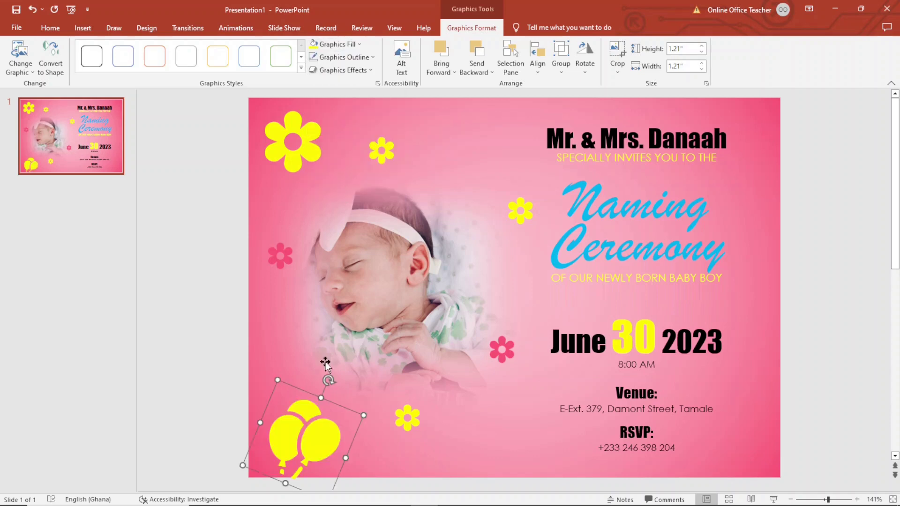
{"action": "left_click", "coordinate": [52, 30]}
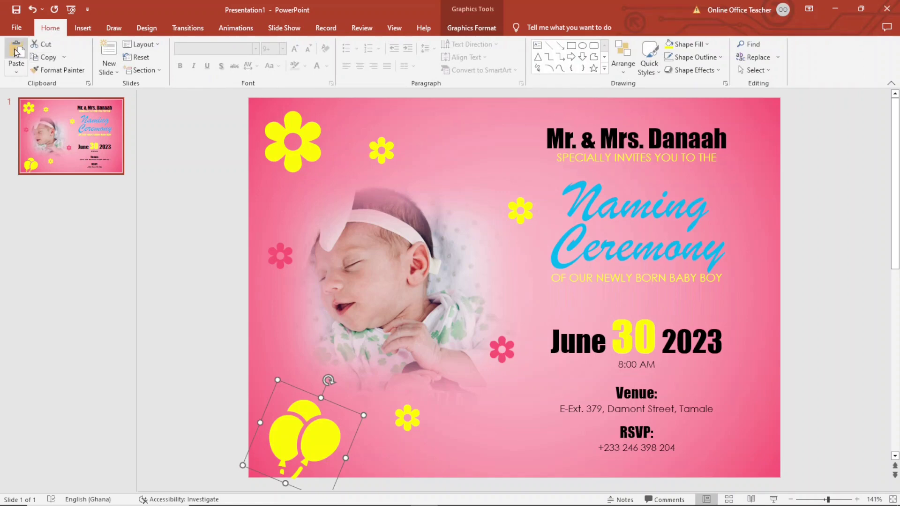
{"action": "left_click", "coordinate": [16, 52]}
{"action": "left_click_drag", "start_coordinate": [321, 423], "coordinate": [463, 146]}
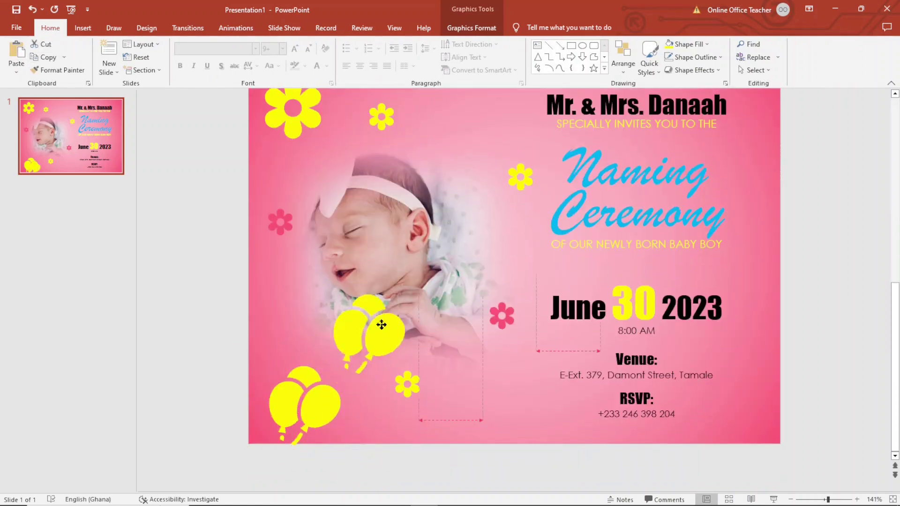
{"action": "left_click_drag", "start_coordinate": [481, 208], "coordinate": [467, 172]}
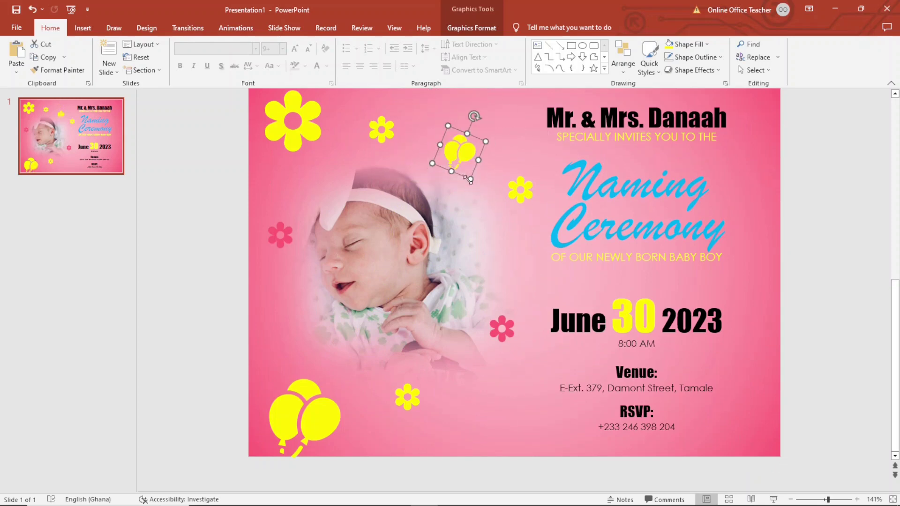
- Duplicate the small balloons beside the baby-boy line and beside the baby's face
{"action": "left_click", "coordinate": [48, 57]}
{"action": "left_click", "coordinate": [16, 52]}
{"action": "left_click_drag", "start_coordinate": [469, 157], "coordinate": [525, 262]}
{"action": "left_click", "coordinate": [16, 52]}
{"action": "mouse_move", "coordinate": [469, 157]}
{"action": "left_mouse_down"}
{"action": "mouse_move", "coordinate": [308, 312]}
{"action": "mouse_move", "coordinate": [302, 331]}
{"action": "left_mouse_up"}
{"action": "key", "text": "Left"}
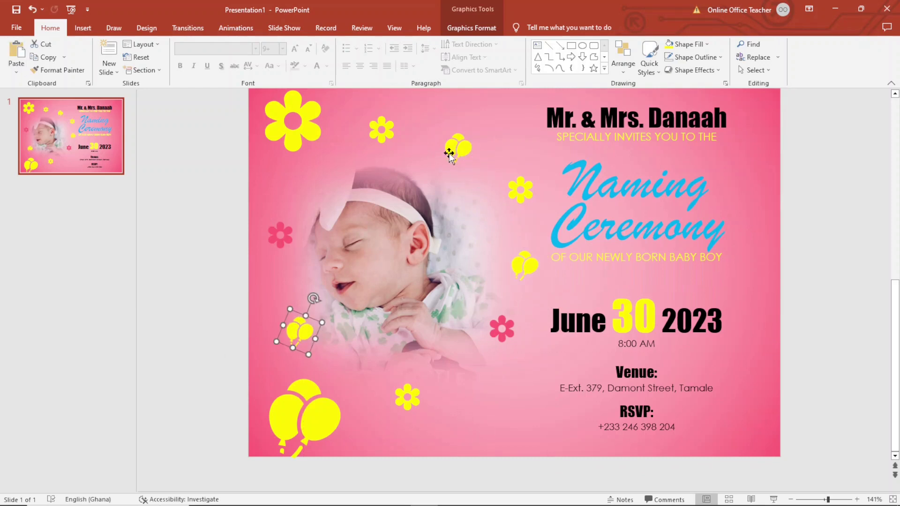
- Fill the top small balloons pink, then select the large yellow flower
{"action": "left_click", "coordinate": [448, 154]}
{"action": "left_click", "coordinate": [472, 28]}
{"action": "left_click", "coordinate": [359, 44]}
{"action": "left_click", "coordinate": [312, 155]}
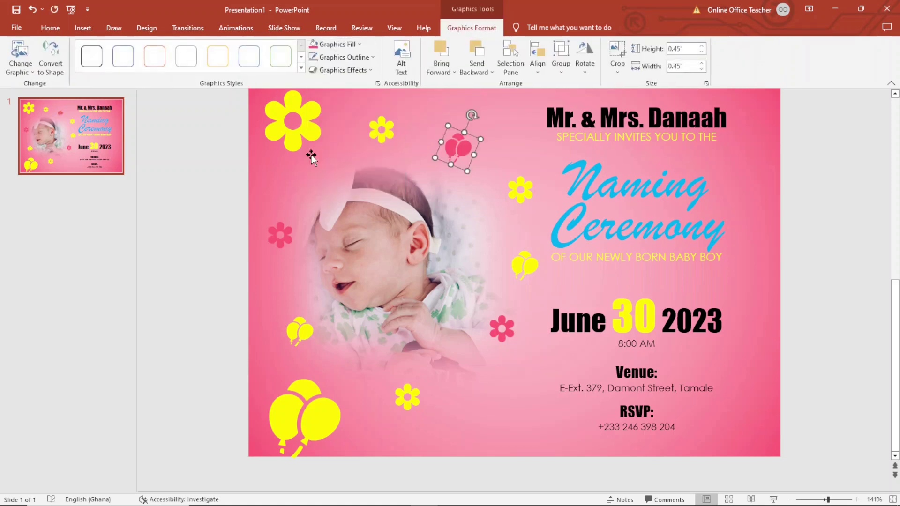
{"action": "left_click_drag", "start_coordinate": [287, 136], "coordinate": [284, 140]}
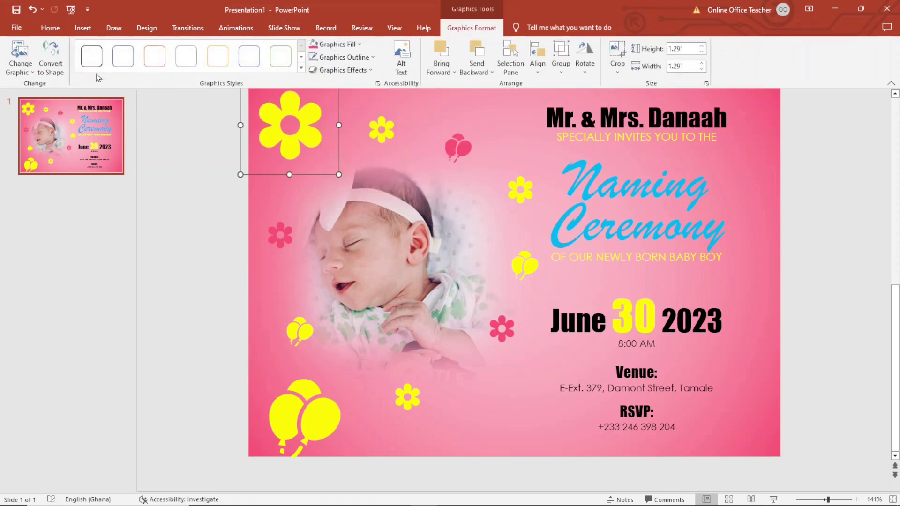
{"action": "left_click", "coordinate": [50, 27]}
- Duplicate the large yellow flower, enlarge it, and place it over the slide's bottom-right corner
{"action": "left_click", "coordinate": [46, 57]}
{"action": "left_click", "coordinate": [16, 51]}
{"action": "mouse_move", "coordinate": [294, 131]}
{"action": "left_mouse_down"}
{"action": "mouse_move", "coordinate": [754, 442]}
{"action": "mouse_move", "coordinate": [756, 434]}
{"action": "left_mouse_up"}
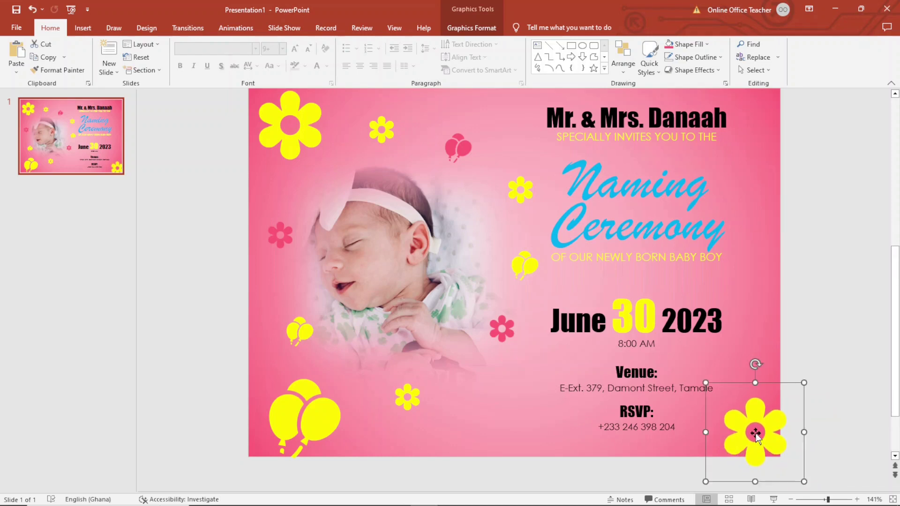
{"action": "left_click_drag", "start_coordinate": [755, 434], "coordinate": [757, 444]}
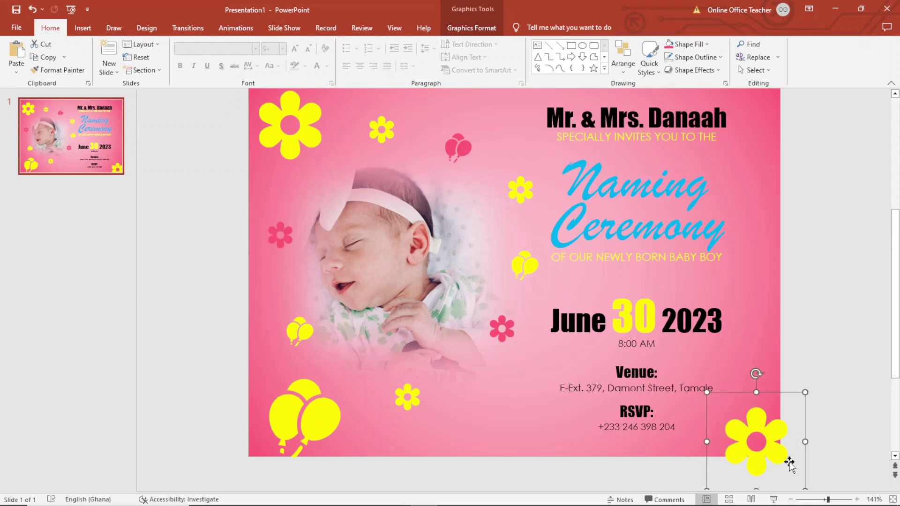
{"action": "left_click_drag", "start_coordinate": [708, 393], "coordinate": [694, 379]}
{"action": "left_click_drag", "start_coordinate": [747, 428], "coordinate": [753, 436]}
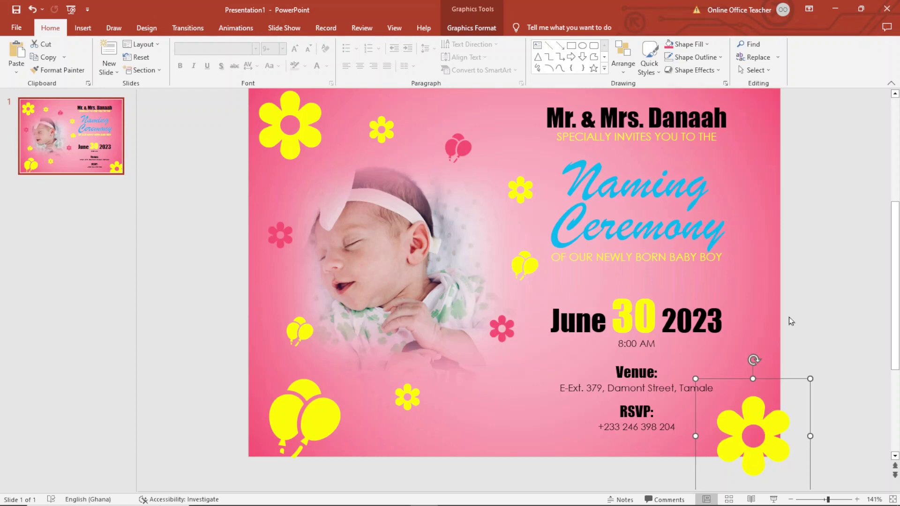
- Shift the small flowers and the balloons beside the subtitle and 'Naming' into new positions
{"action": "left_click_drag", "start_coordinate": [523, 266], "coordinate": [506, 264]}
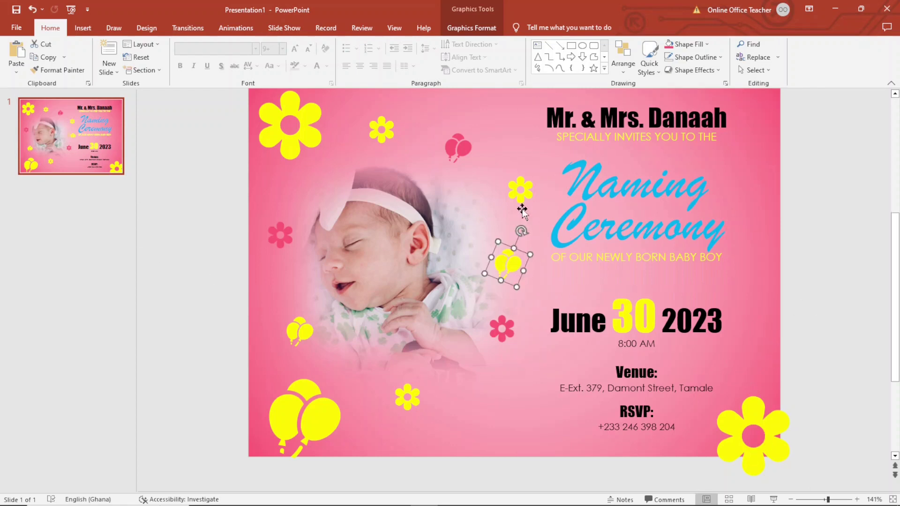
{"action": "left_click_drag", "start_coordinate": [520, 190], "coordinate": [489, 187]}
{"action": "mouse_move", "coordinate": [379, 129]}
{"action": "left_mouse_down"}
{"action": "mouse_move", "coordinate": [370, 144]}
{"action": "mouse_move", "coordinate": [374, 138]}
{"action": "left_mouse_up"}
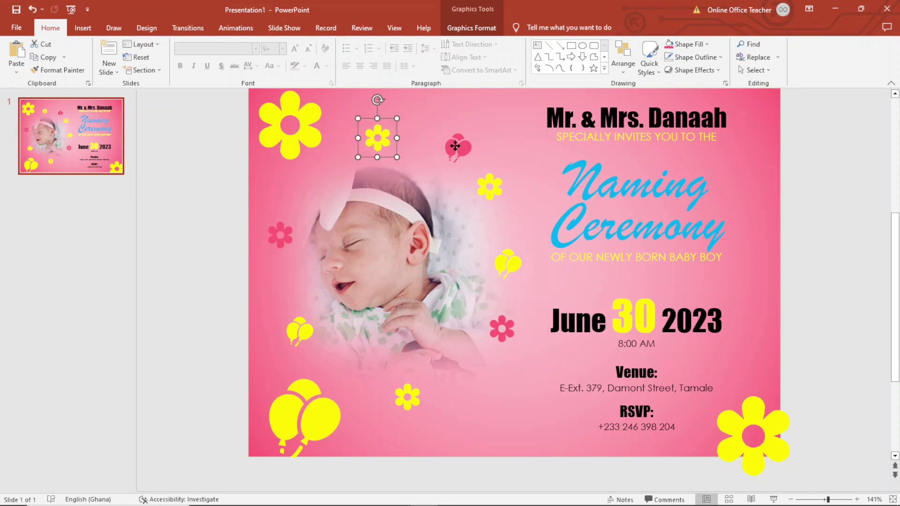
{"action": "left_click_drag", "start_coordinate": [458, 147], "coordinate": [444, 154]}
{"action": "left_click_drag", "start_coordinate": [410, 397], "coordinate": [400, 385]}
{"action": "left_click", "coordinate": [801, 375]}
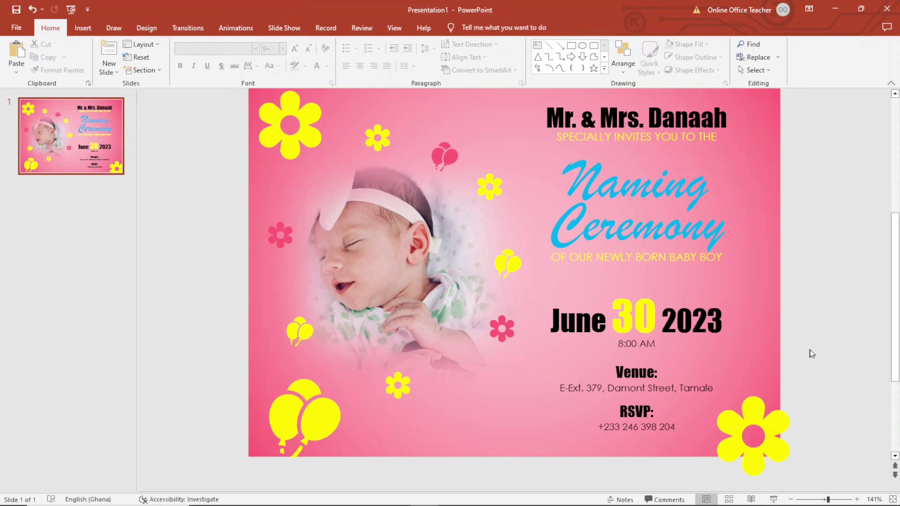
{"action": "scroll", "coordinate": [841, 270], "scroll_direction": "up", "scroll_amount": 1}
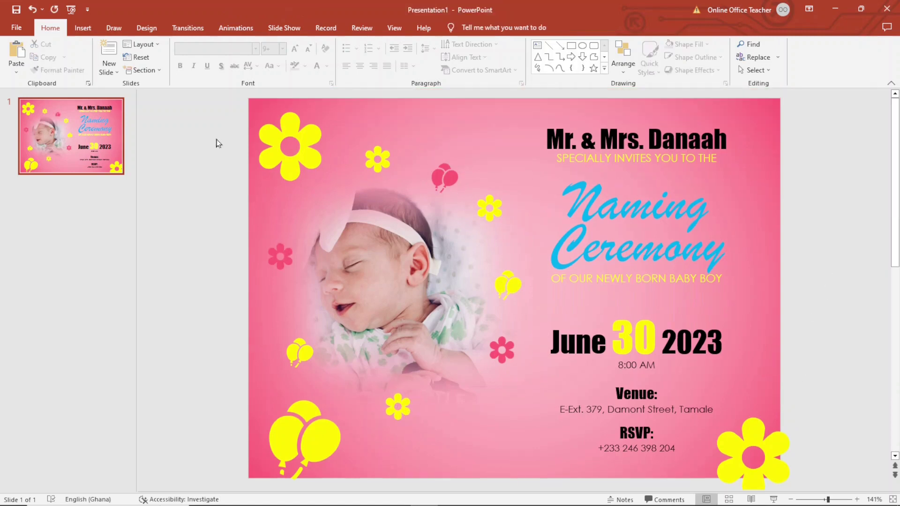
- Save just the current slide to the Desktop as PNG 'Naming Ceremony Invitation Card'
{"action": "left_click", "coordinate": [15, 28]}
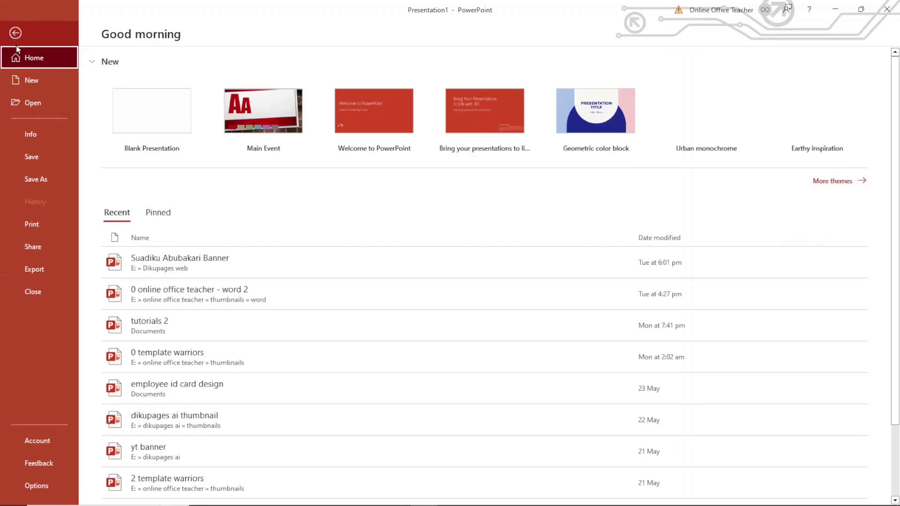
{"action": "left_click", "coordinate": [40, 183]}
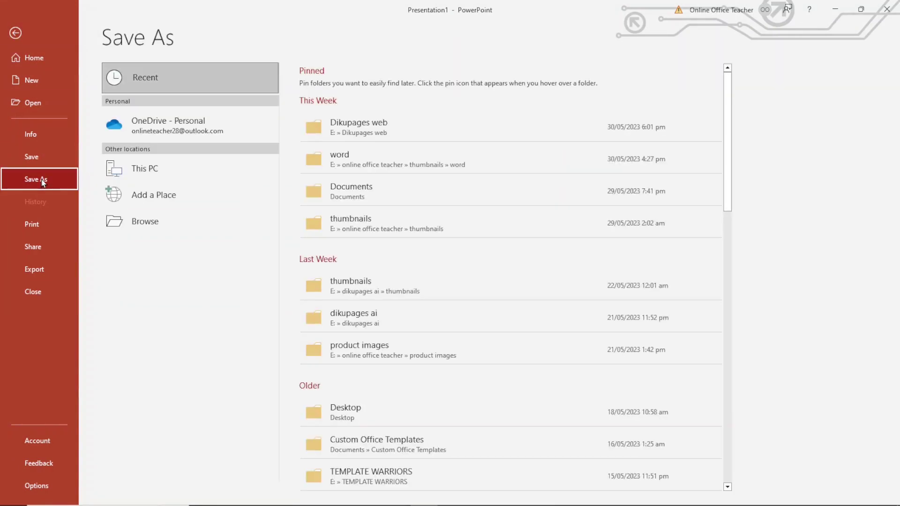
{"action": "left_click", "coordinate": [352, 415]}
{"action": "type", "text": "Naming Ceremony Invitation Card"}
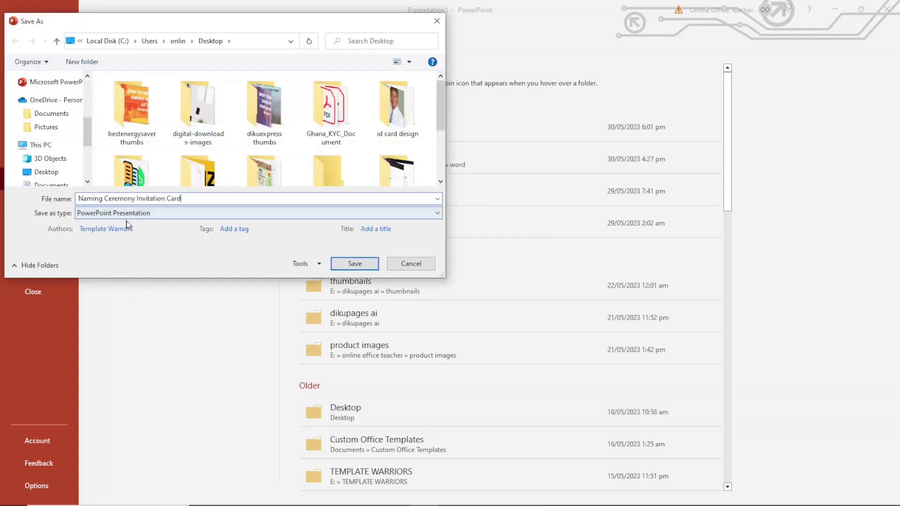
{"action": "left_click", "coordinate": [143, 214]}
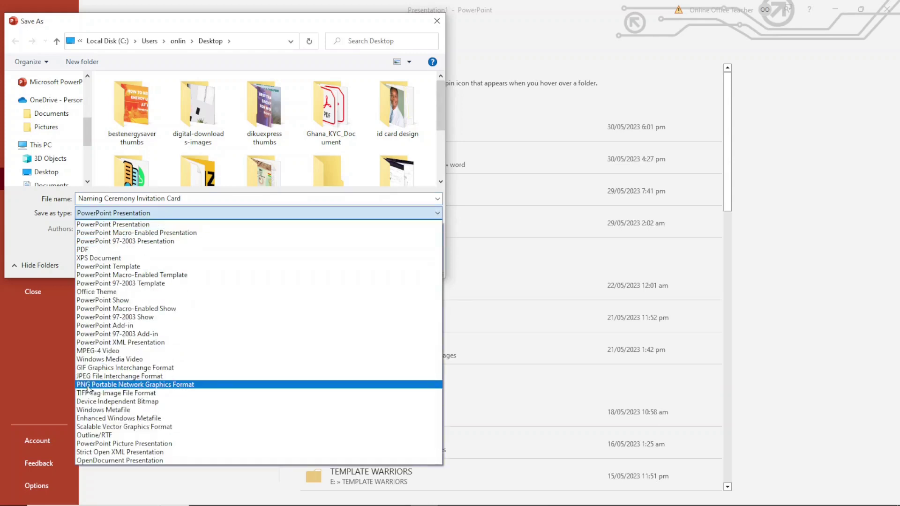
{"action": "left_click", "coordinate": [113, 385]}
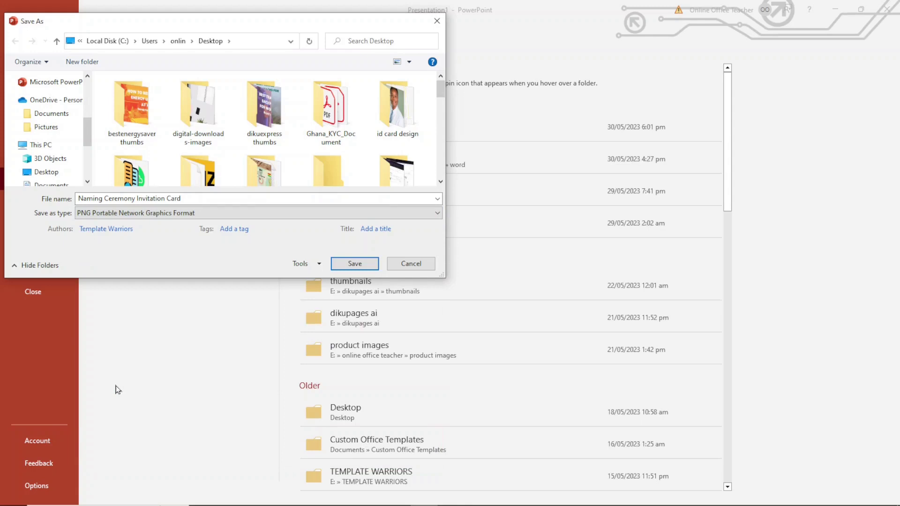
{"action": "left_click", "coordinate": [349, 266]}
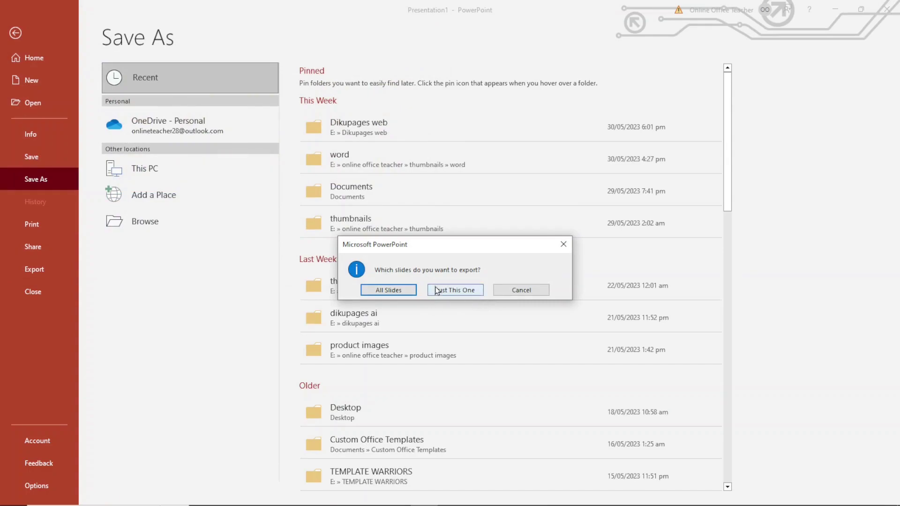
{"action": "left_click", "coordinate": [439, 290]}
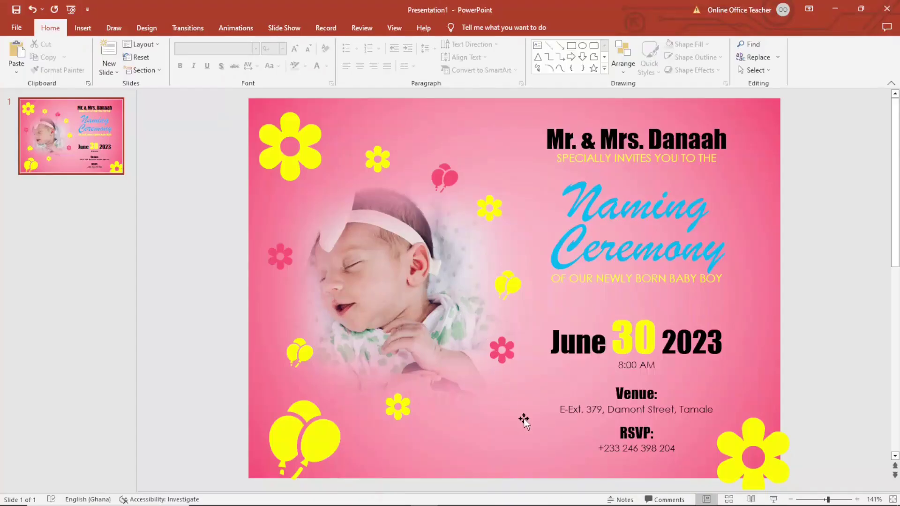
- Minimize PowerPoint and open the exported 'Naming Ceremony Invitation Card' PNG from the desktop in Photos
{"action": "left_click", "coordinate": [424, 495]}
{"action": "double_click", "coordinate": [485, 27]}
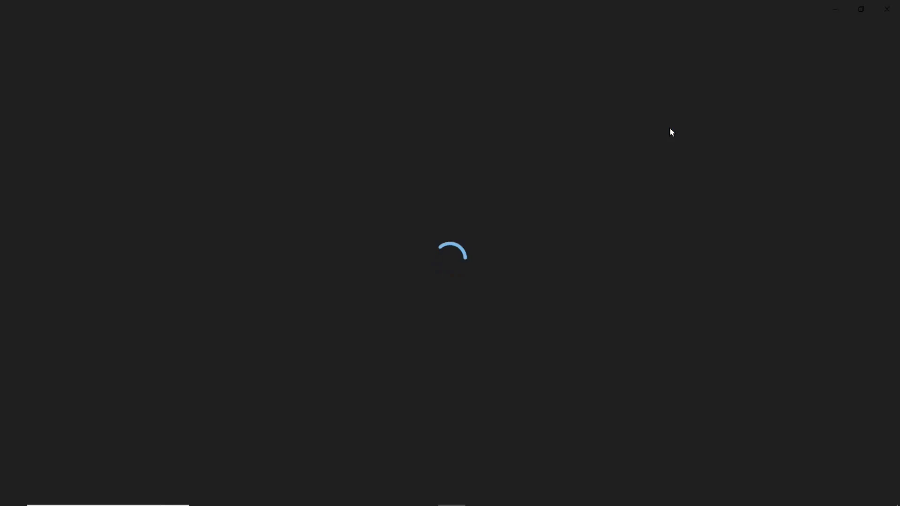